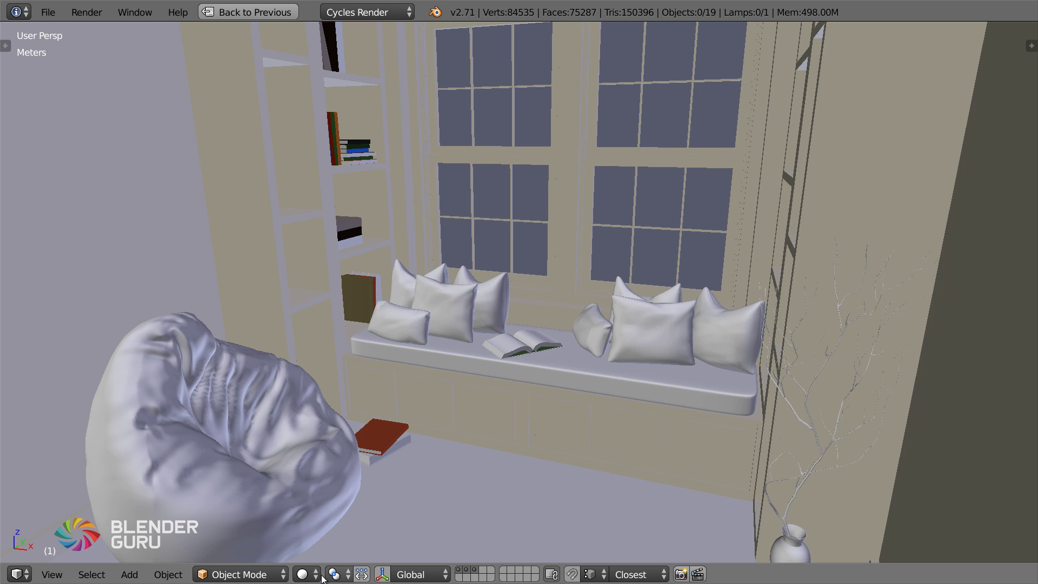
Switch the viewport to Material shading and walk through the room, inspecting the beanbag, bookshelves and window seat.
{"action": "left_click", "coordinate": [319, 576]}
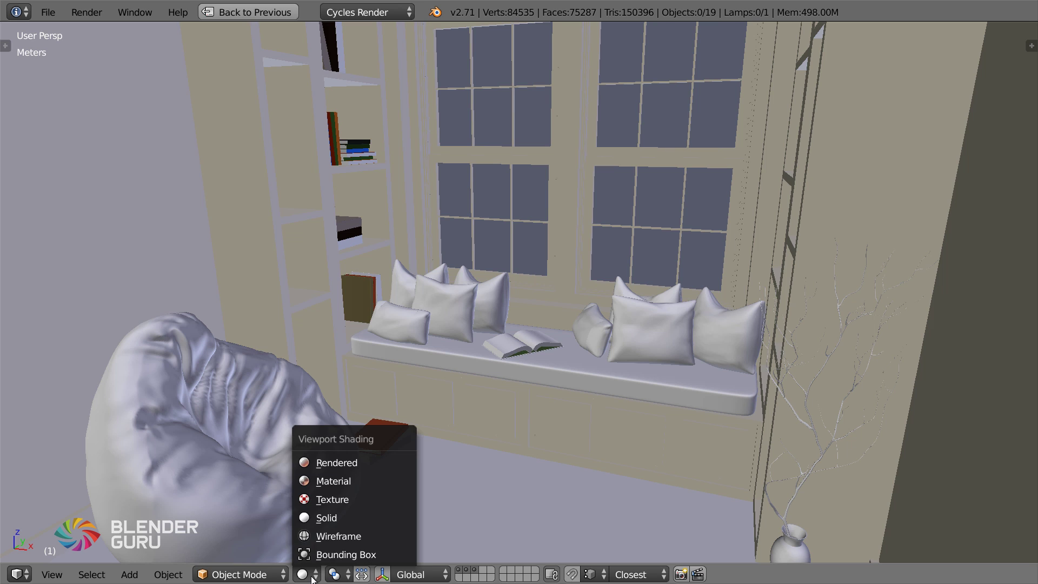
{"action": "left_click", "coordinate": [406, 481]}
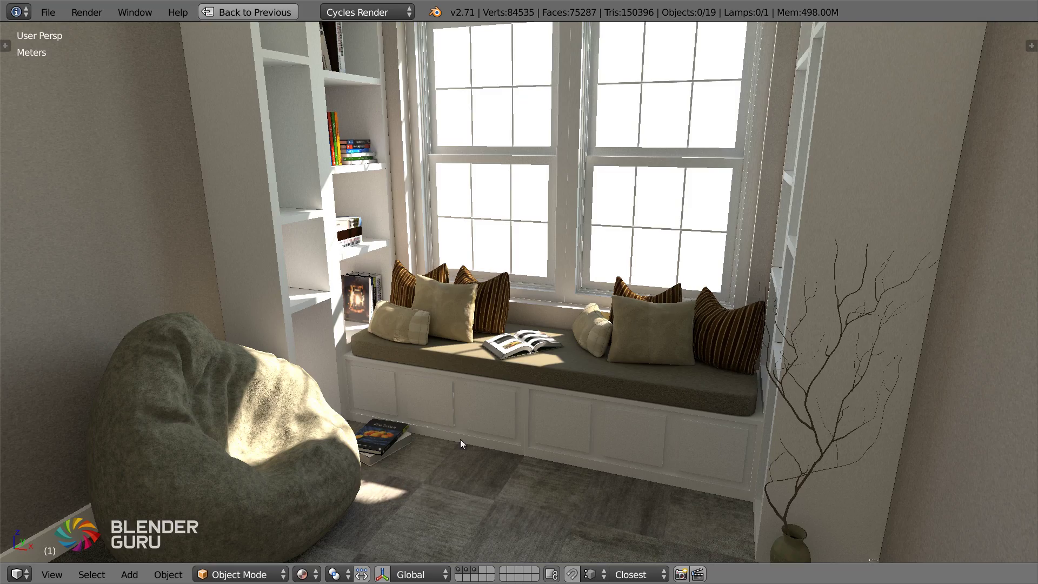
{"action": "key", "text": "shift+f"}
{"action": "key", "text": "Tab"}
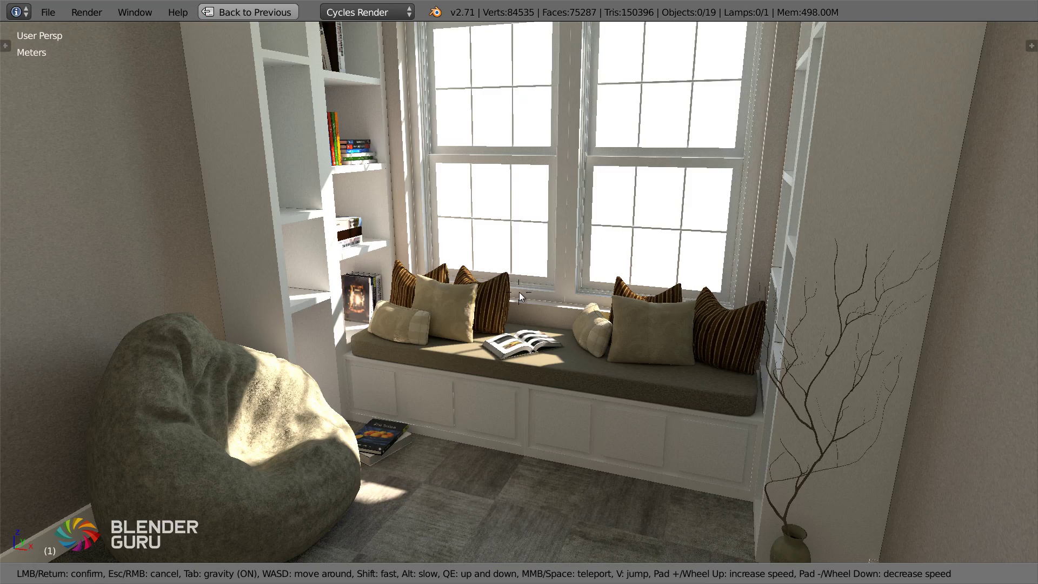
{"action": "key", "text": "w"}
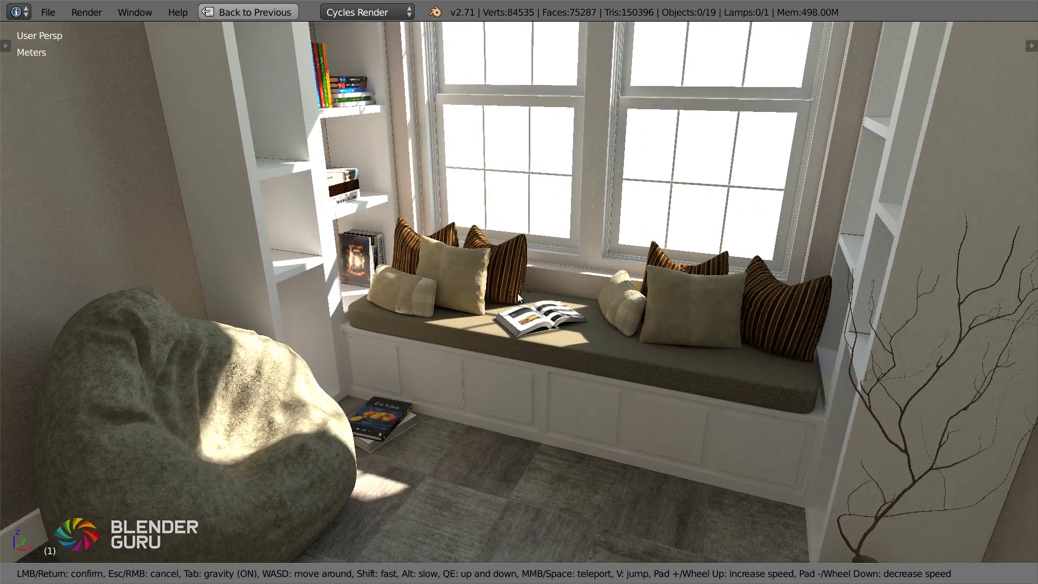
{"action": "key", "text": "d"}
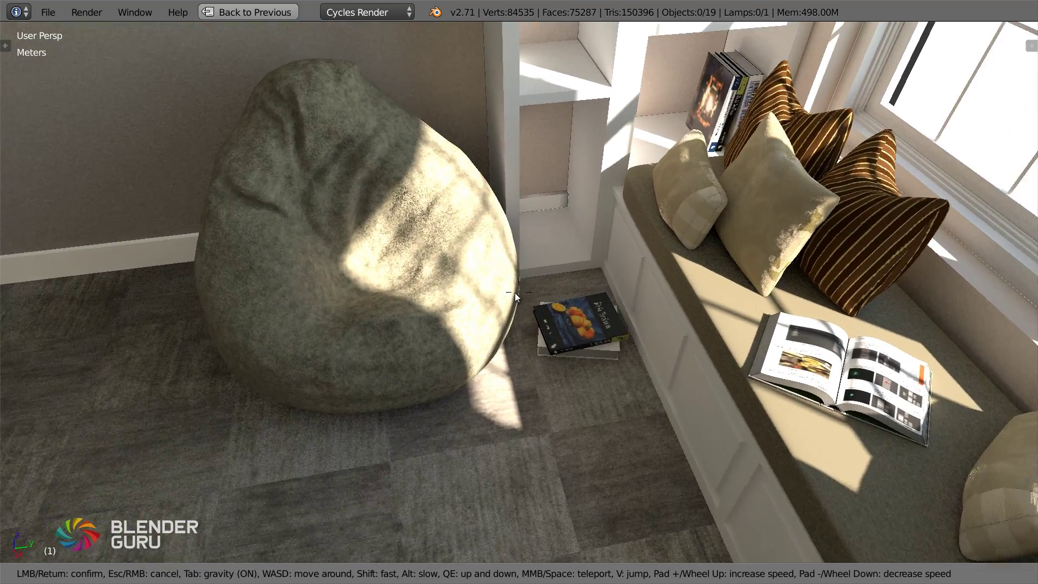
{"action": "key", "text": "w"}
{"action": "key", "text": "w"}
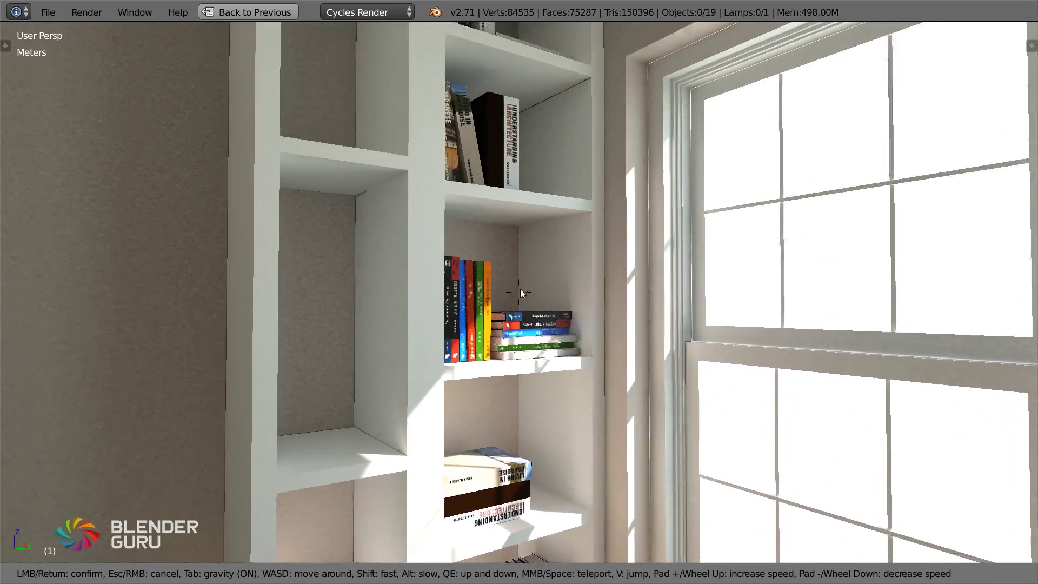
{"action": "key", "text": "s"}
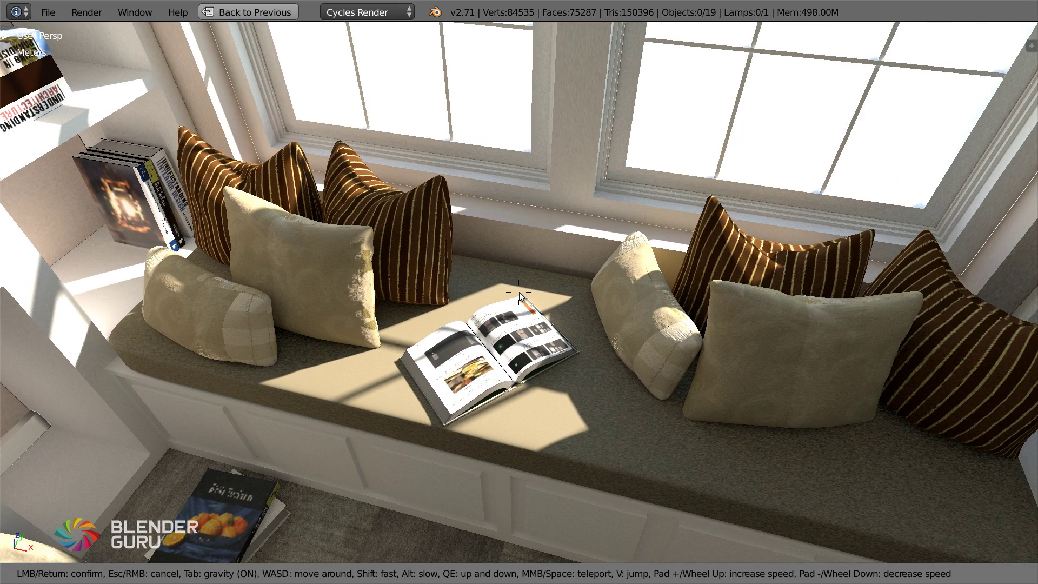
{"action": "left_click", "coordinate": [518, 292]}
Compare the window seat in Solid shading with its textured look, ending in Material shading.
{"action": "left_click", "coordinate": [309, 574]}
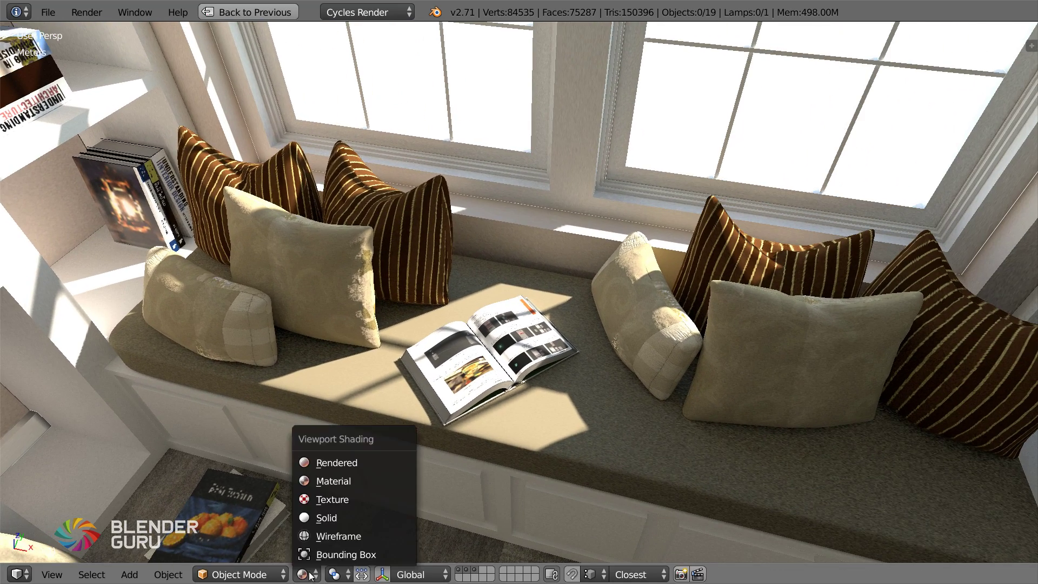
{"action": "left_click", "coordinate": [330, 518]}
{"action": "left_click", "coordinate": [316, 575]}
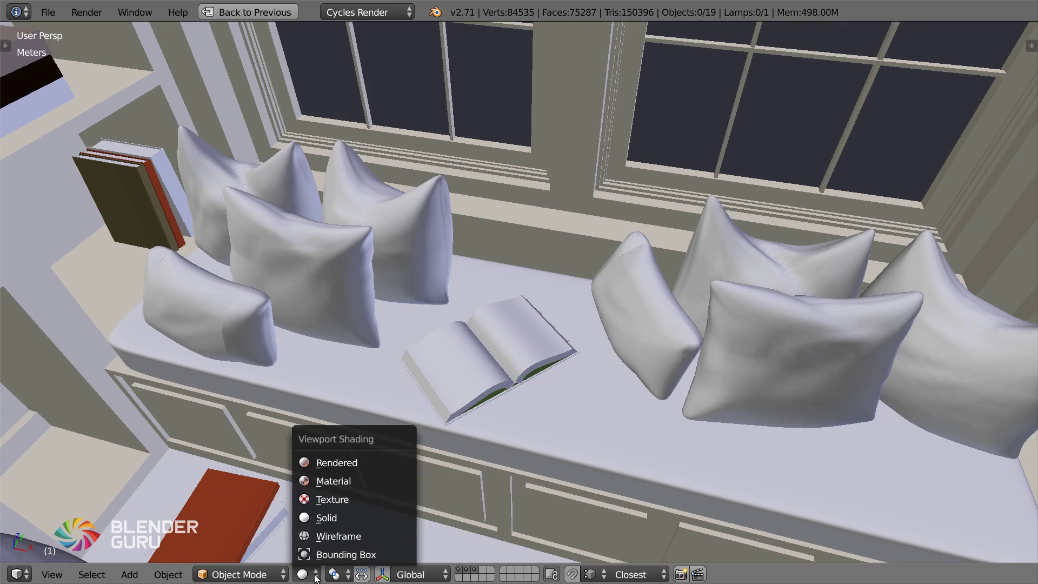
{"action": "left_click", "coordinate": [333, 481]}
Walk around the textured room again, examining the windows, shelves and cushions, and finish with an overall view.
{"action": "key", "text": "shift+f"}
{"action": "key", "text": "w"}
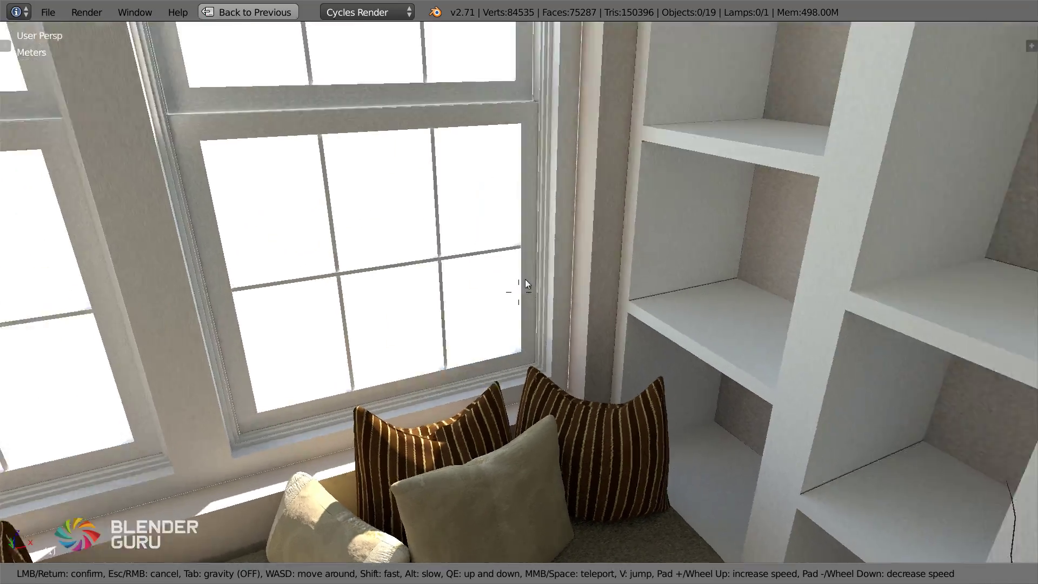
{"action": "key", "text": "s"}
{"action": "key", "text": "s"}
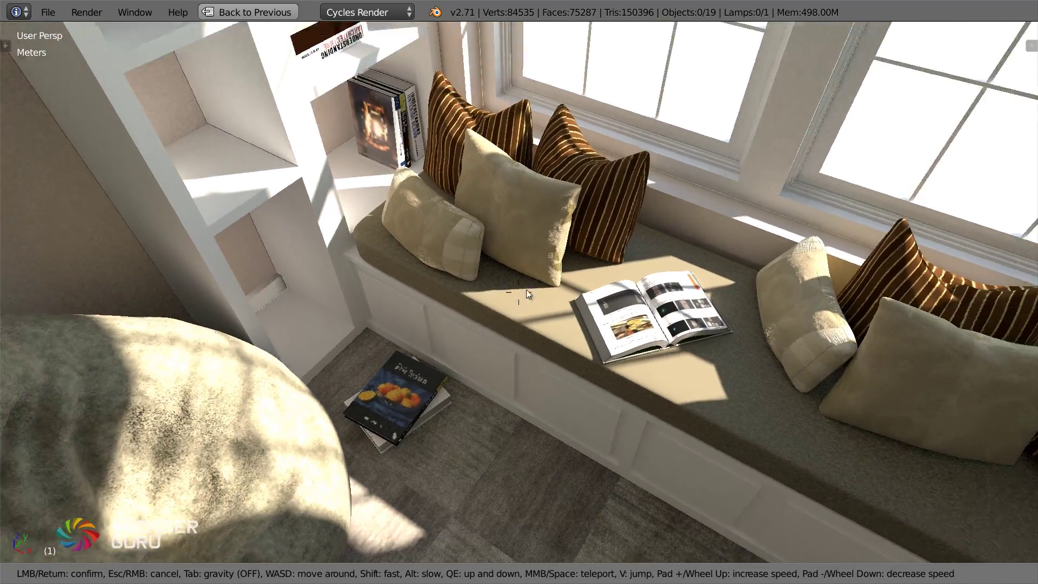
{"action": "key", "text": "Tab"}
{"action": "key", "text": "s"}
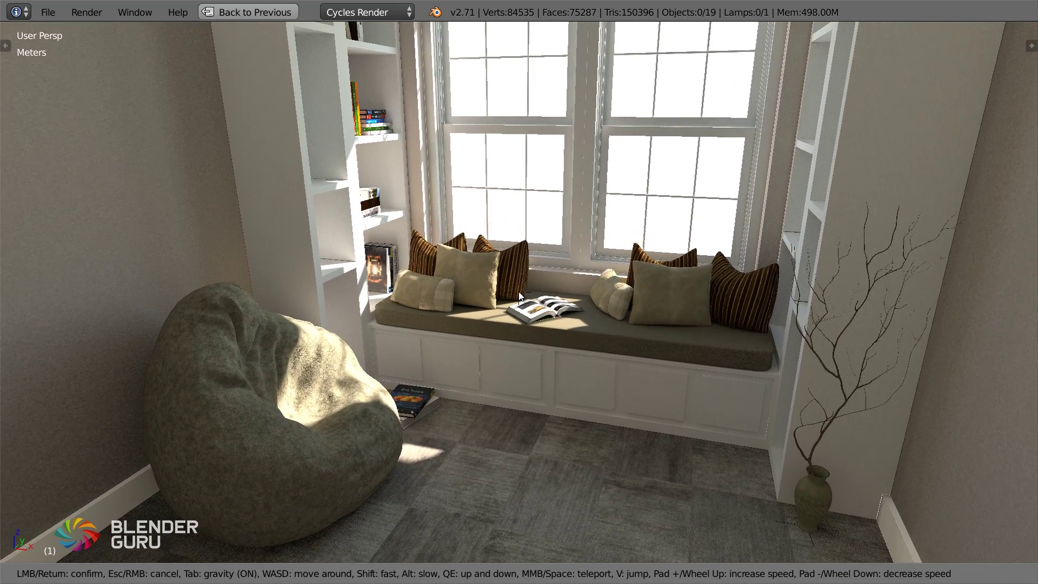
{"action": "key", "text": "Return"}
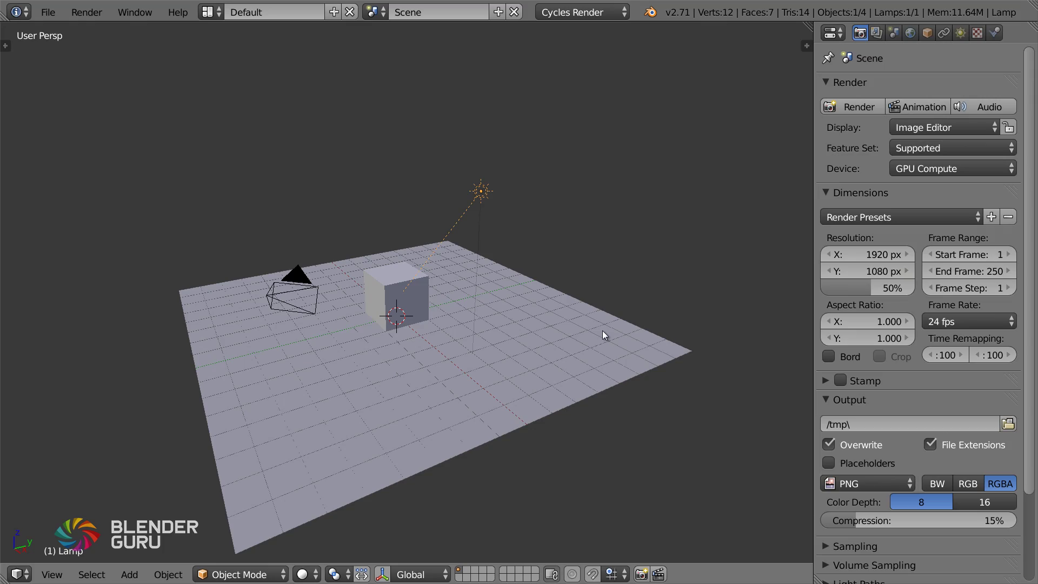
Select the ground plane and split the 3D view to add a UV/Image Editor with the render result unlinked.
{"action": "mouse_move", "coordinate": [440, 393]}
{"action": "middle_mouse_down"}
{"action": "mouse_move", "coordinate": [546, 392]}
{"action": "mouse_move", "coordinate": [447, 404]}
{"action": "middle_mouse_up"}
{"action": "right_click", "coordinate": [446, 404]}
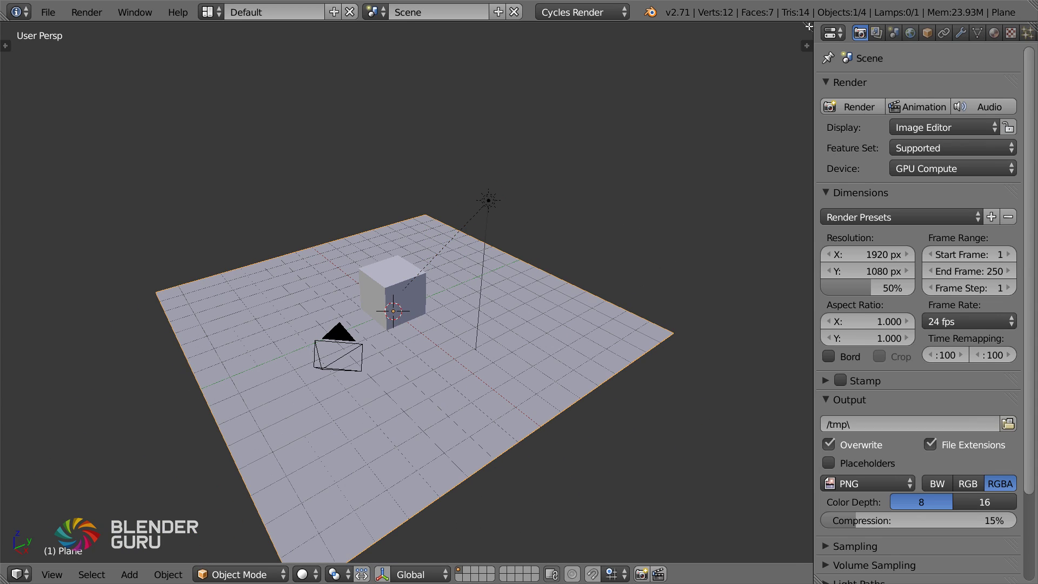
{"action": "left_click_drag", "start_coordinate": [809, 26], "coordinate": [413, 60]}
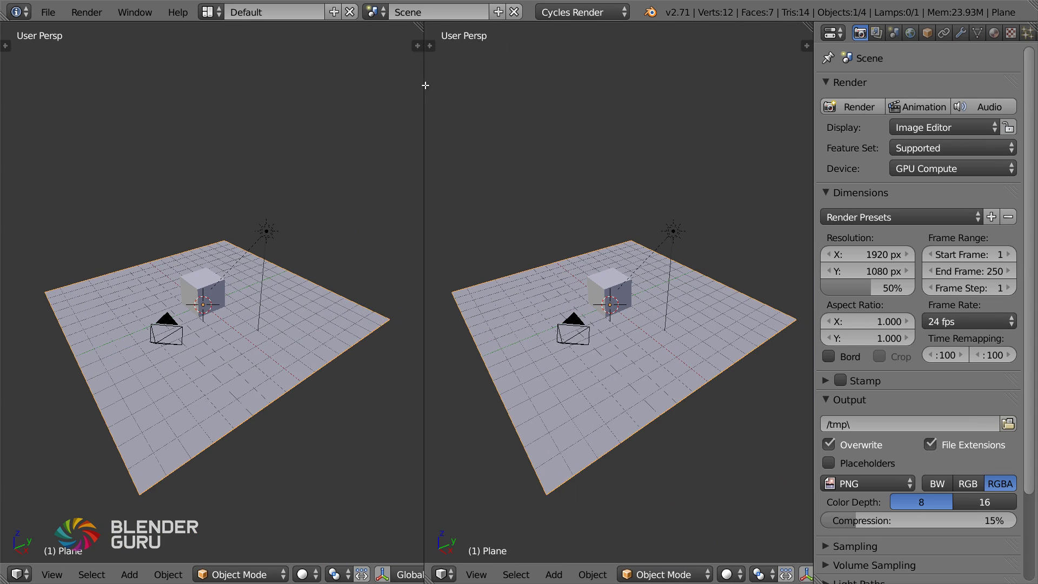
{"action": "left_click", "coordinate": [433, 574]}
{"action": "left_click", "coordinate": [493, 445]}
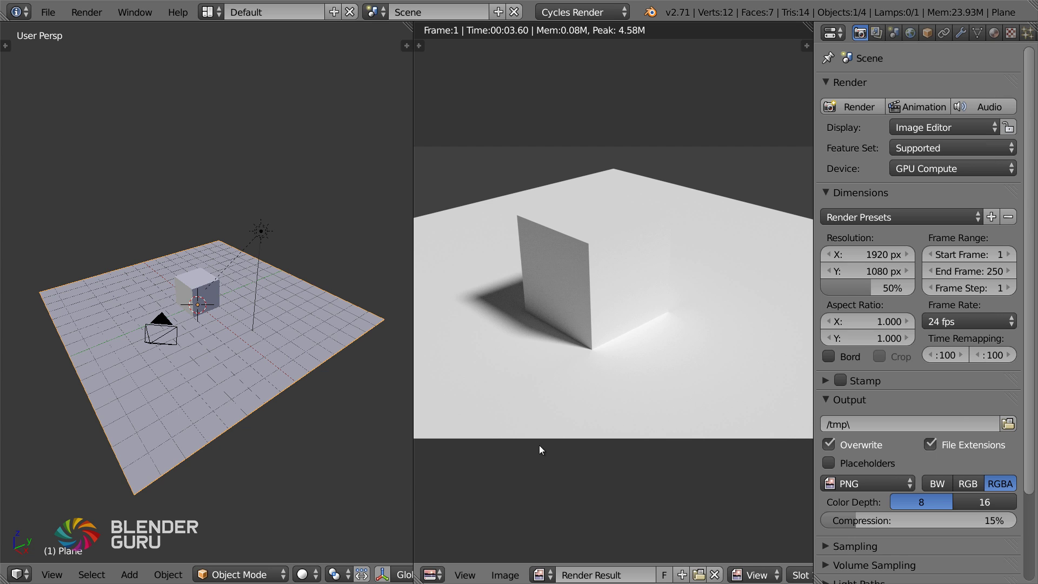
{"action": "left_click", "coordinate": [714, 574]}
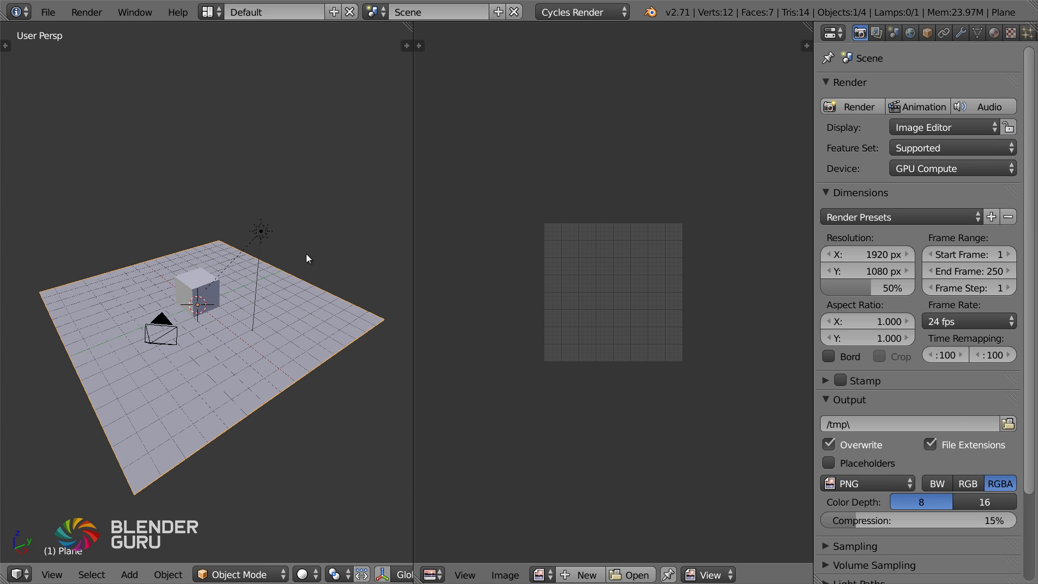
Unwrap the ground plane in Edit Mode.
{"action": "key", "text": "Tab"}
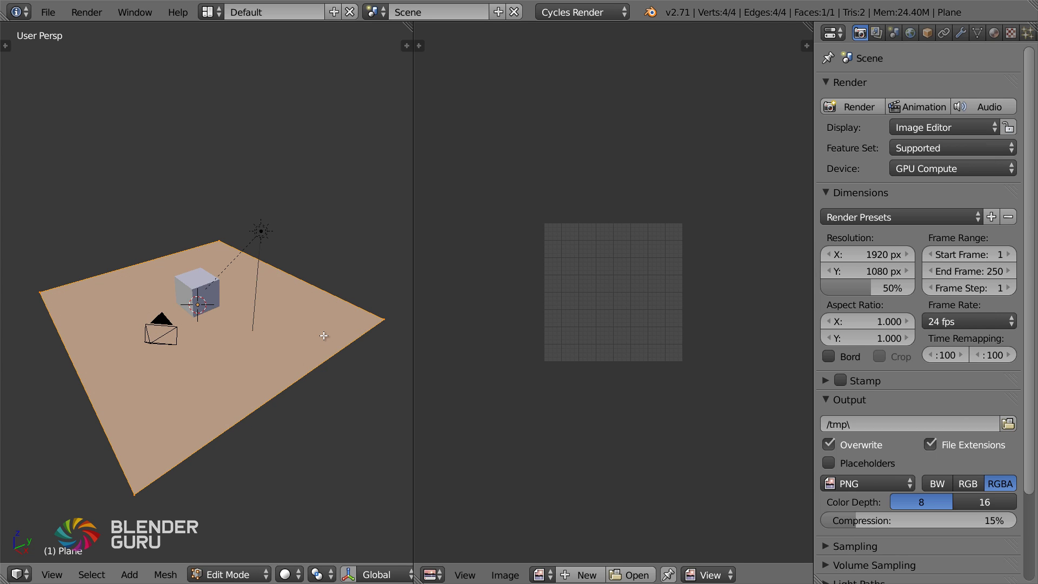
{"action": "key", "text": "u"}
{"action": "left_click", "coordinate": [243, 336]}
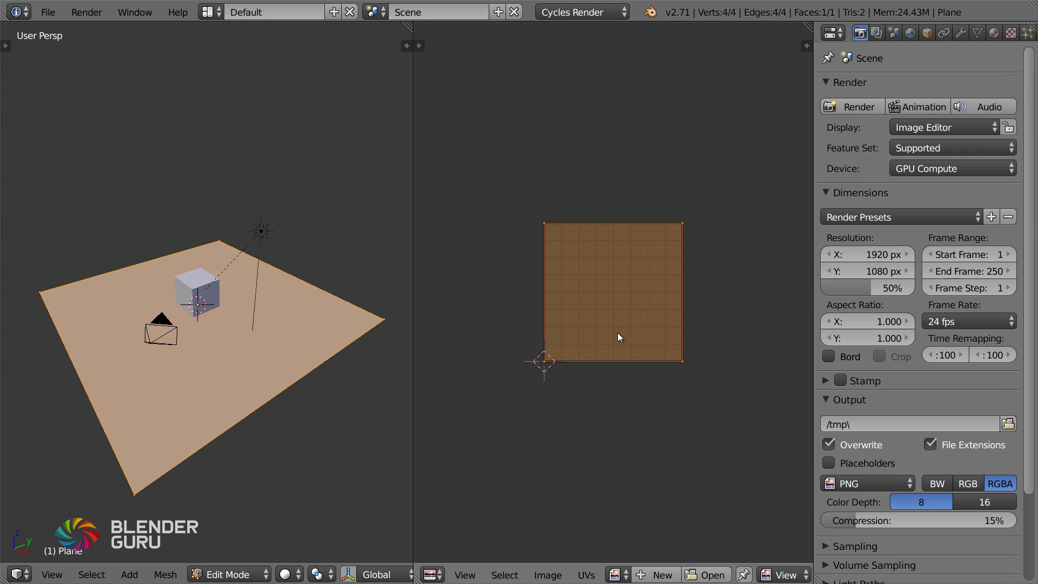
{"action": "scroll", "coordinate": [593, 350], "scroll_direction": "up", "scroll_amount": 2}
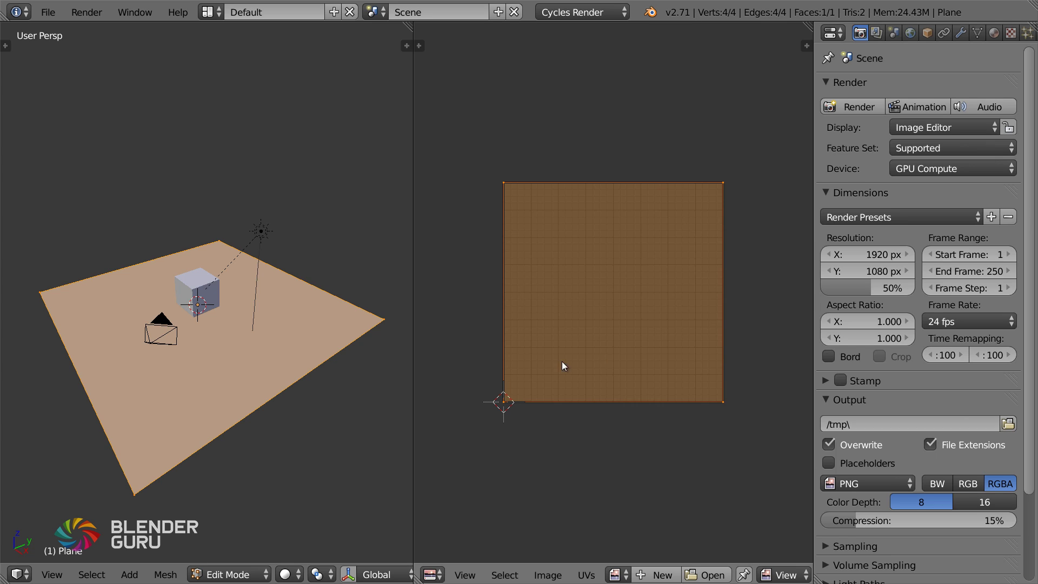
Create a new blank image named floor at 1024 × 1024 px for the plane's UVs.
{"action": "left_click", "coordinate": [657, 576]}
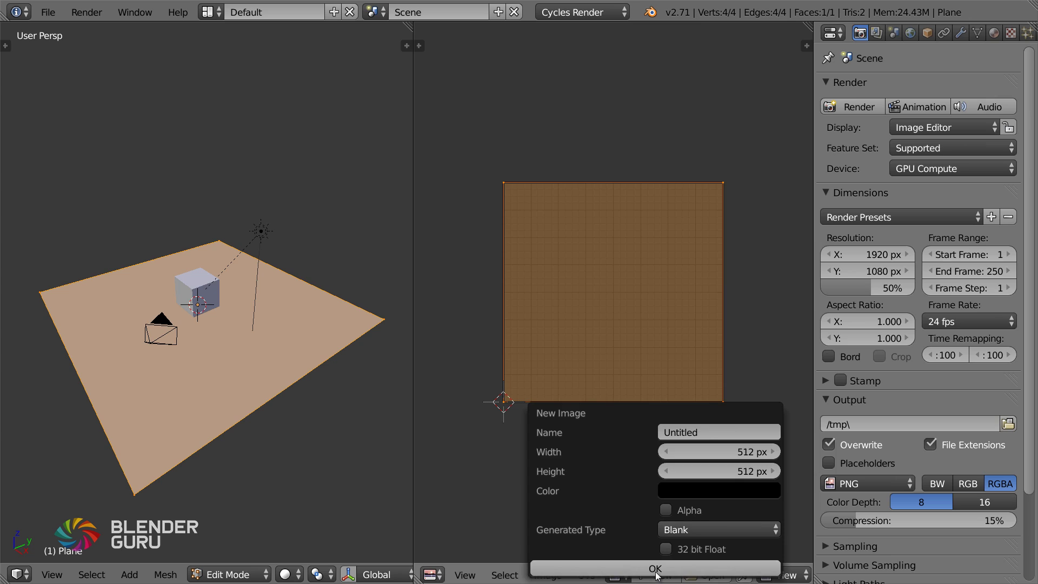
{"action": "left_click", "coordinate": [706, 432]}
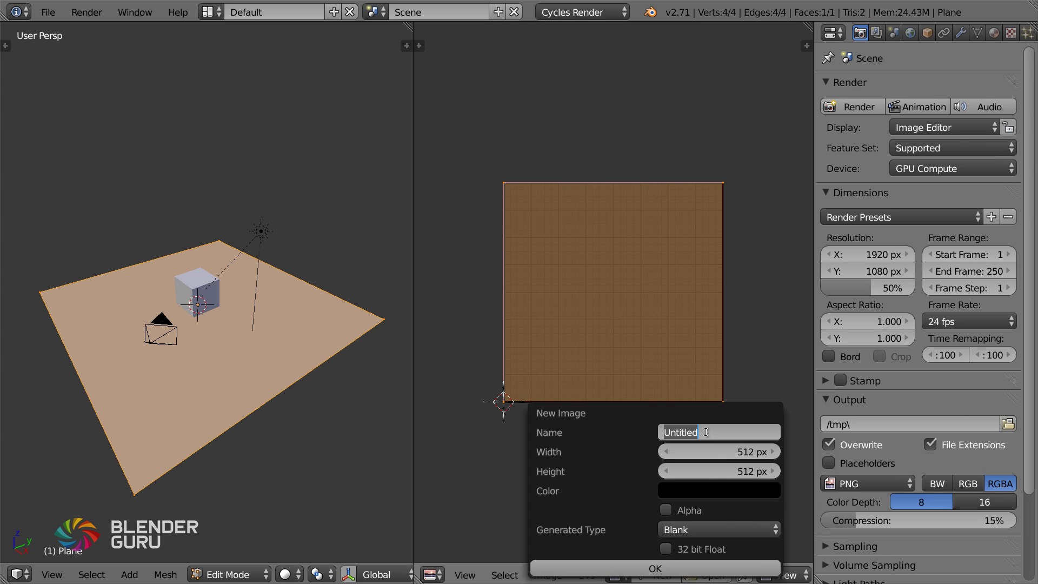
{"action": "type", "text": "floor"}
{"action": "key", "text": "Return"}
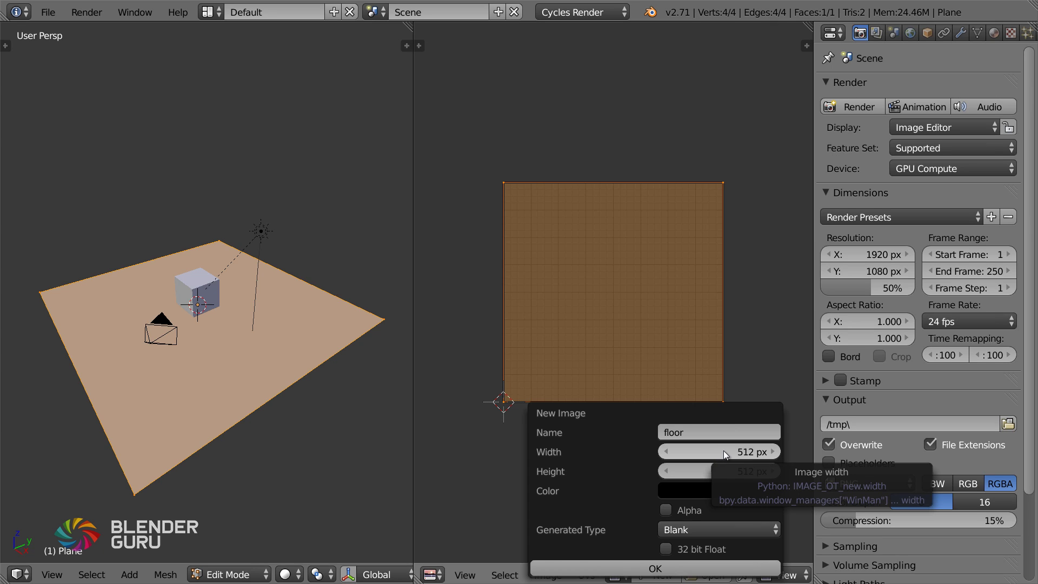
{"action": "left_click", "coordinate": [723, 450]}
{"action": "type", "text": "1024"}
{"action": "key", "text": "Tab"}
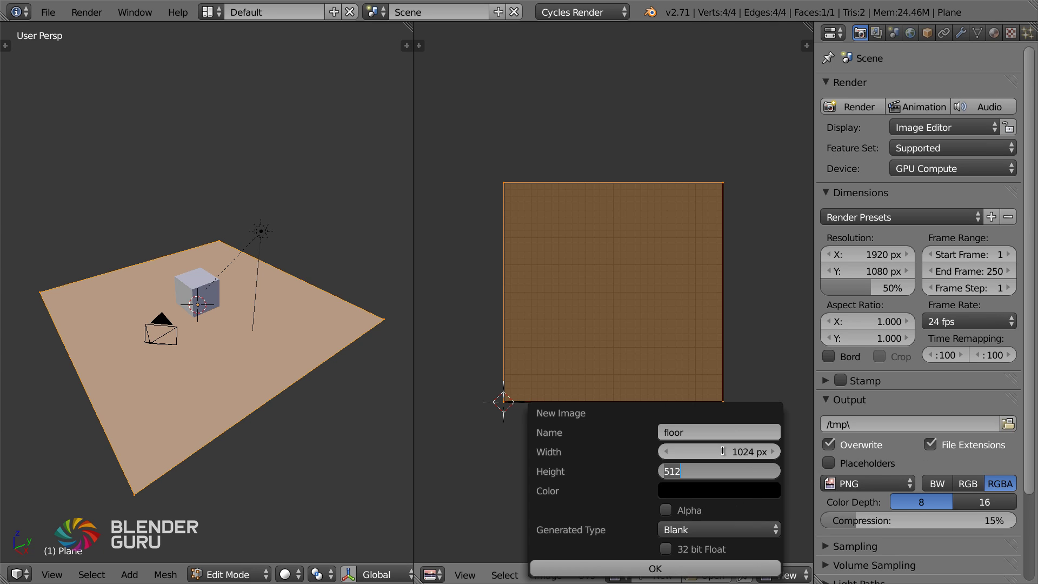
{"action": "type", "text": "1024"}
{"action": "key", "text": "Return"}
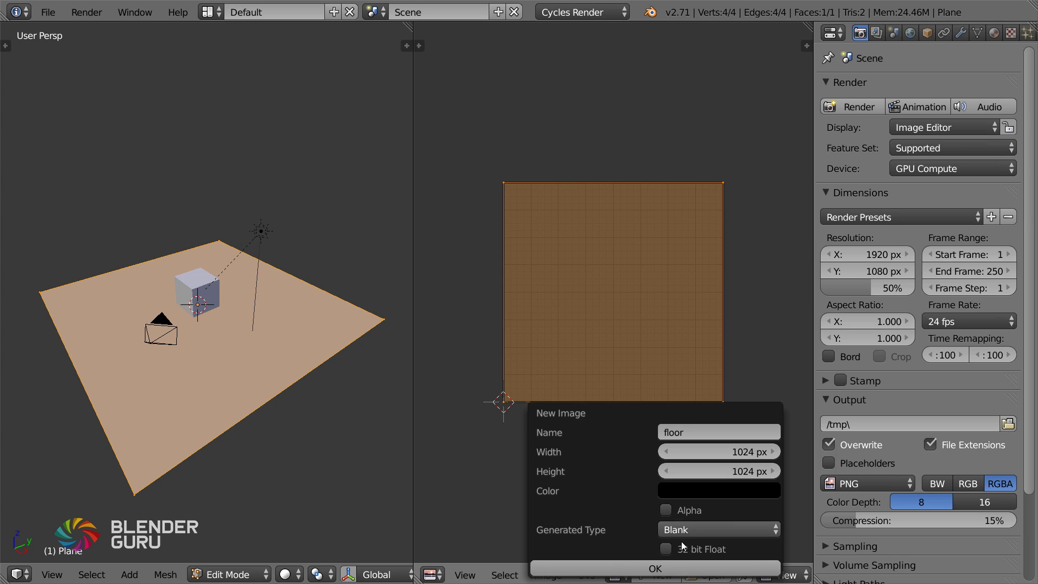
{"action": "left_click", "coordinate": [646, 567]}
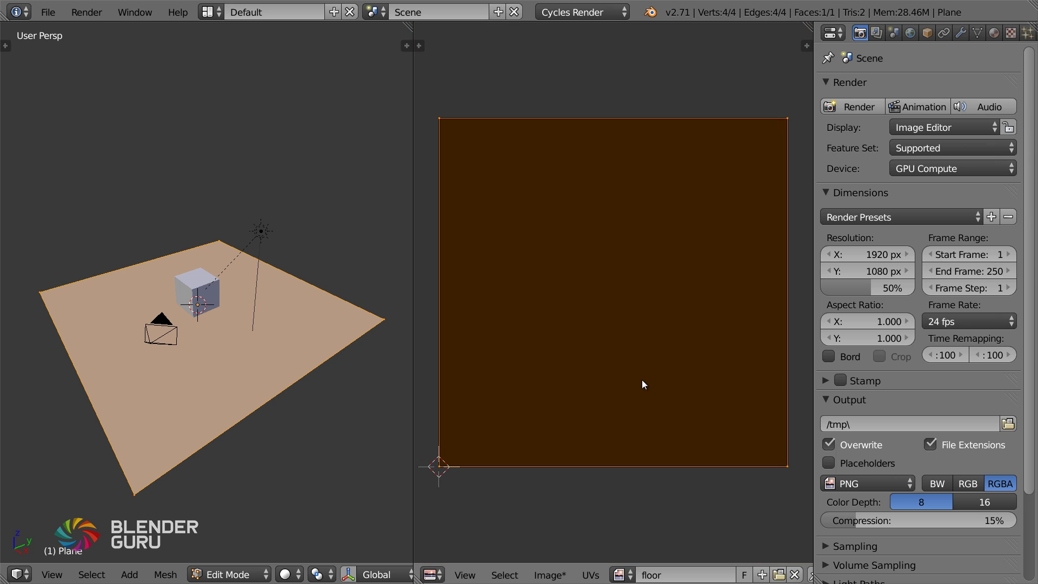
Split the image editor to open a Node Editor beneath it and create a new material for the plane.
{"action": "left_click_drag", "start_coordinate": [418, 580], "coordinate": [495, 263]}
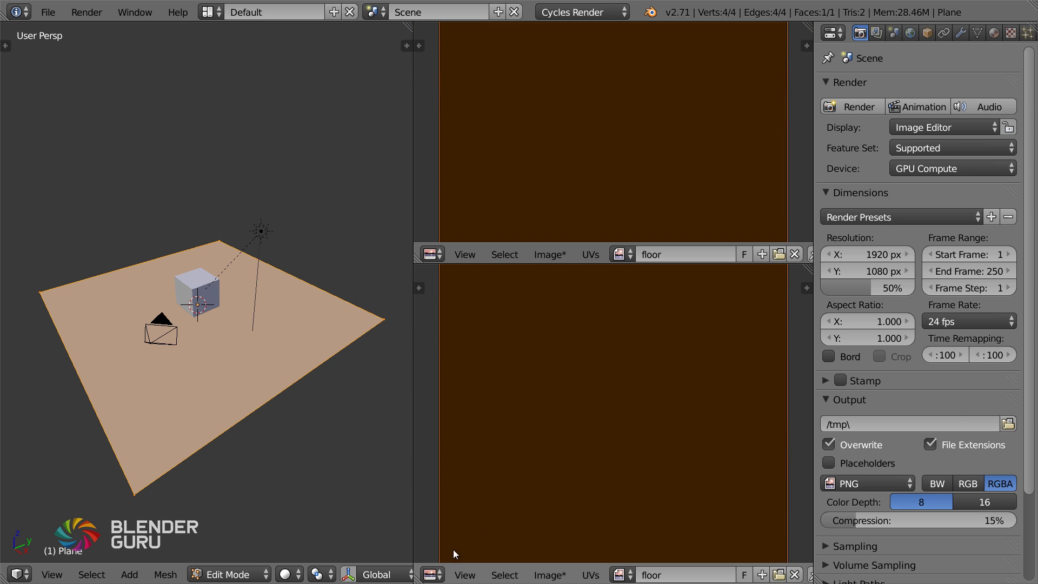
{"action": "left_click", "coordinate": [433, 575]}
{"action": "left_click", "coordinate": [495, 372]}
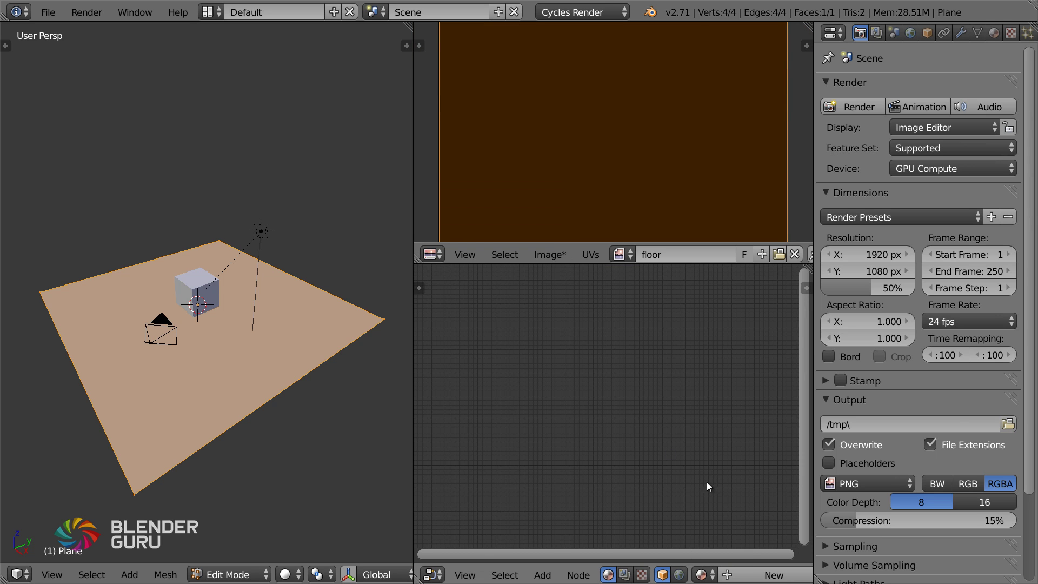
{"action": "left_click", "coordinate": [756, 573]}
{"action": "scroll", "coordinate": [676, 400], "scroll_direction": "up", "scroll_amount": 3}
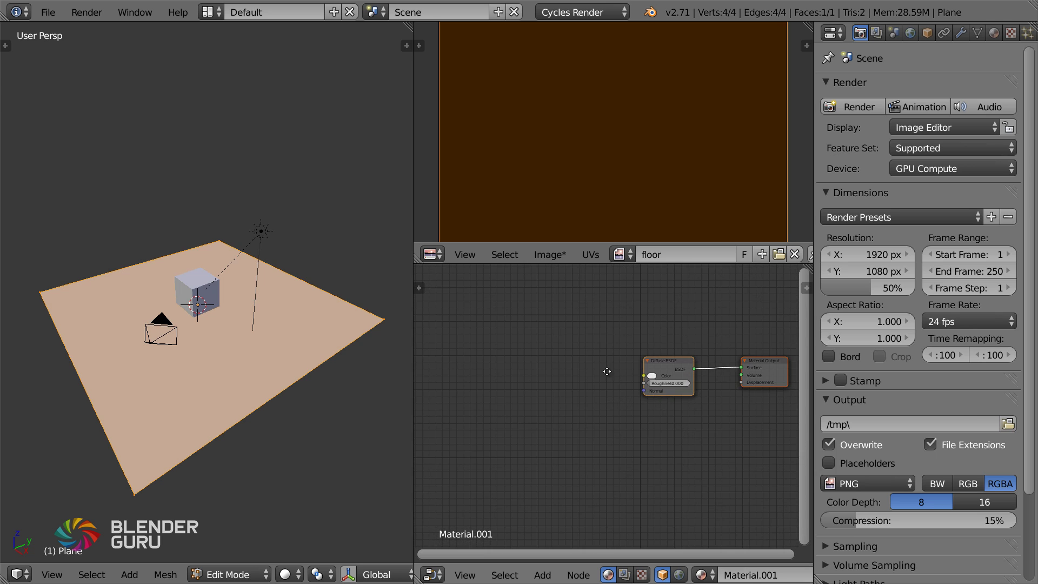
Add an unconnected Image Texture node using the floor image beside the Diffuse BSDF node, and return the plane to Object Mode.
{"action": "key", "text": "shift+a"}
{"action": "mouse_move", "coordinate": [565, 359]}
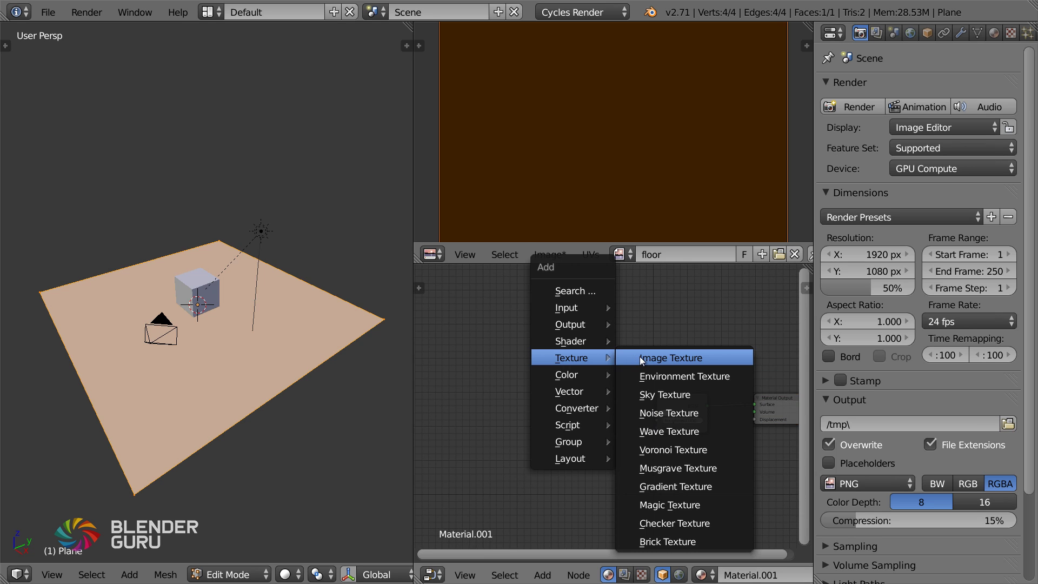
{"action": "left_click", "coordinate": [672, 355]}
{"action": "left_click", "coordinate": [570, 320]}
{"action": "scroll", "coordinate": [568, 319], "scroll_direction": "up", "scroll_amount": 3}
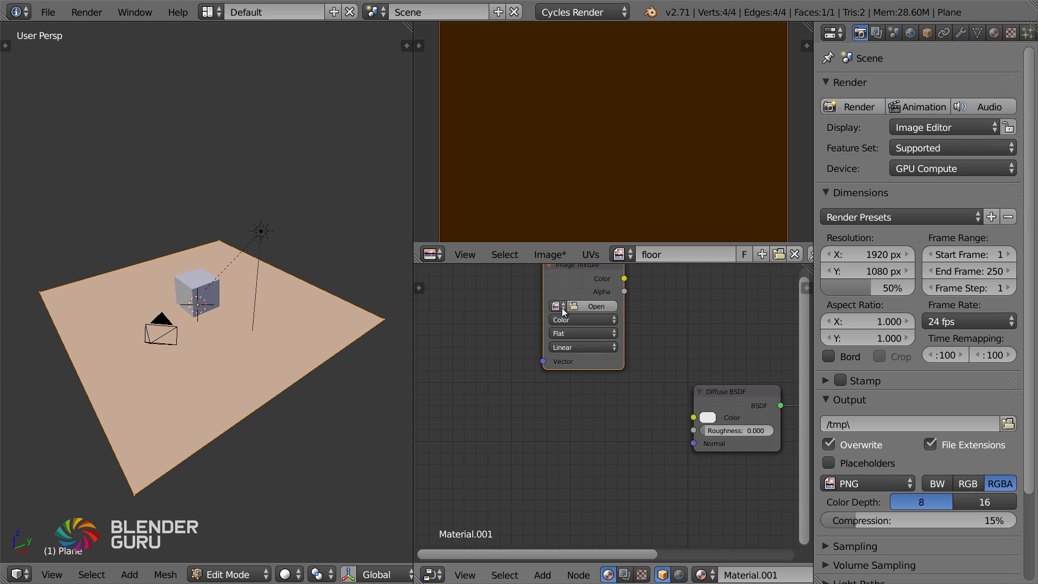
{"action": "left_click", "coordinate": [560, 306]}
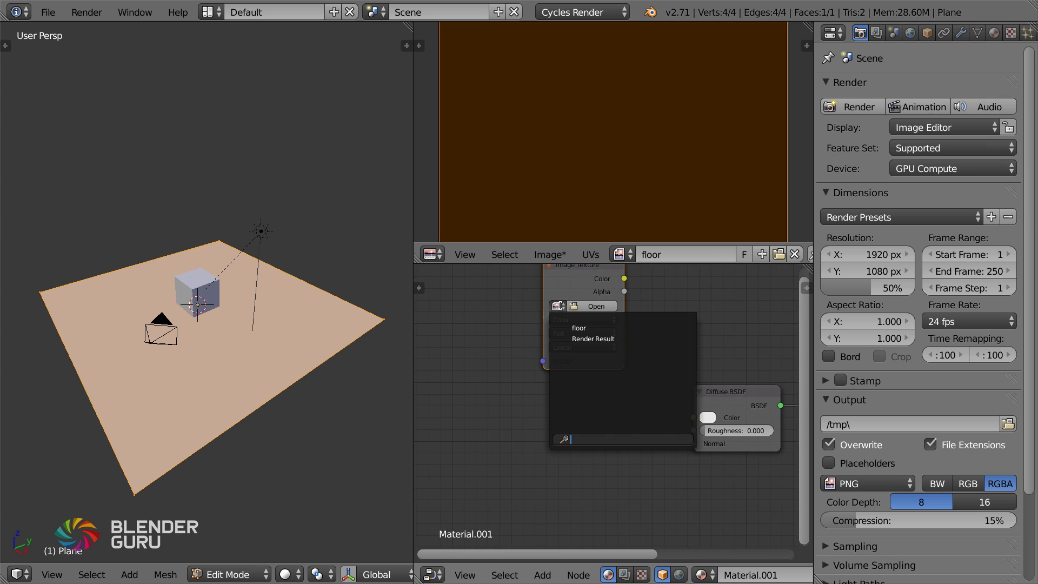
{"action": "left_click", "coordinate": [577, 328]}
{"action": "middle_click_drag", "start_coordinate": [631, 326], "coordinate": [624, 364]}
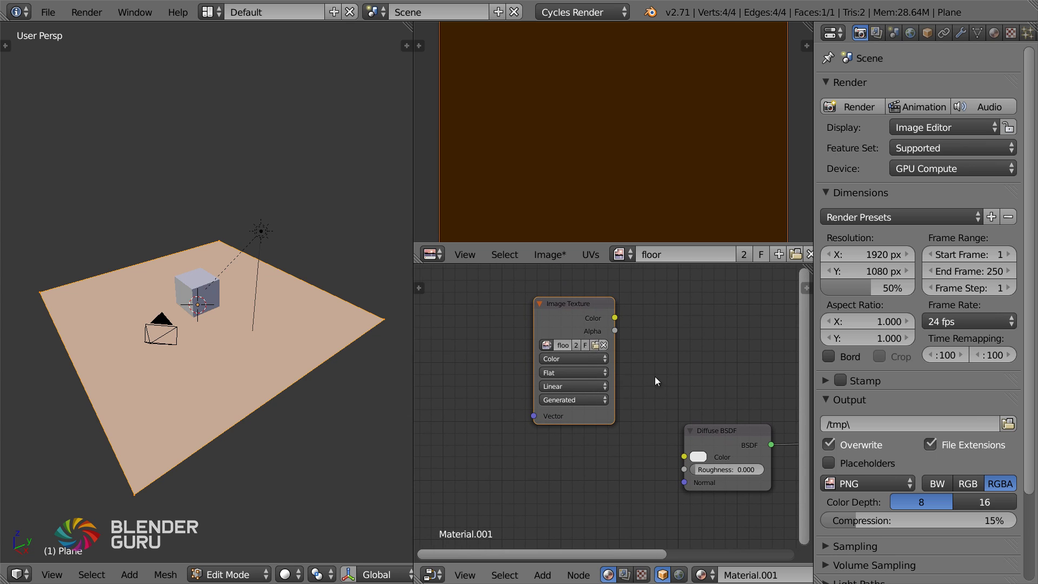
{"action": "left_click_drag", "start_coordinate": [574, 315], "coordinate": [583, 327]}
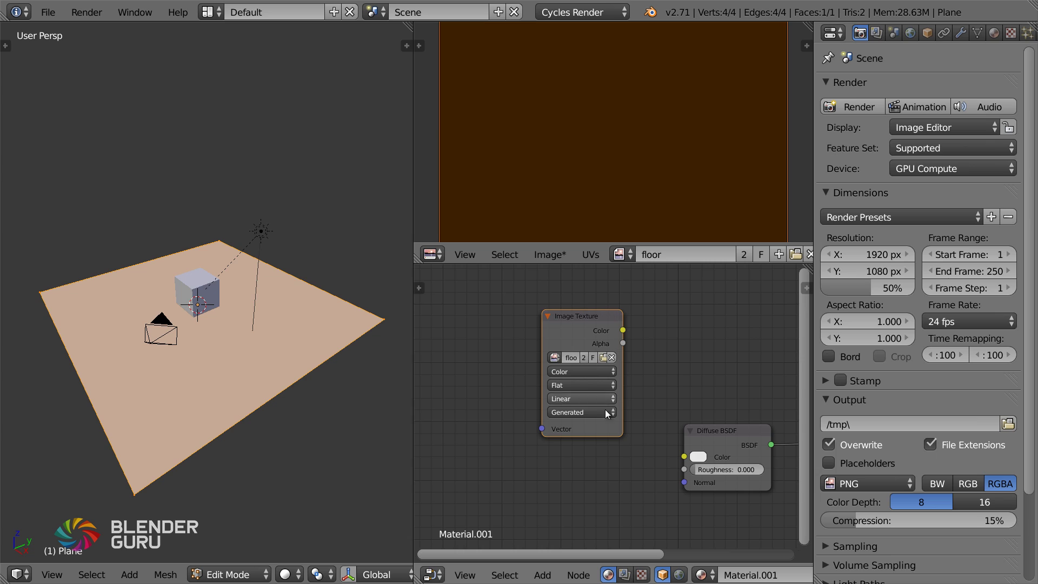
{"action": "key", "text": "Tab"}
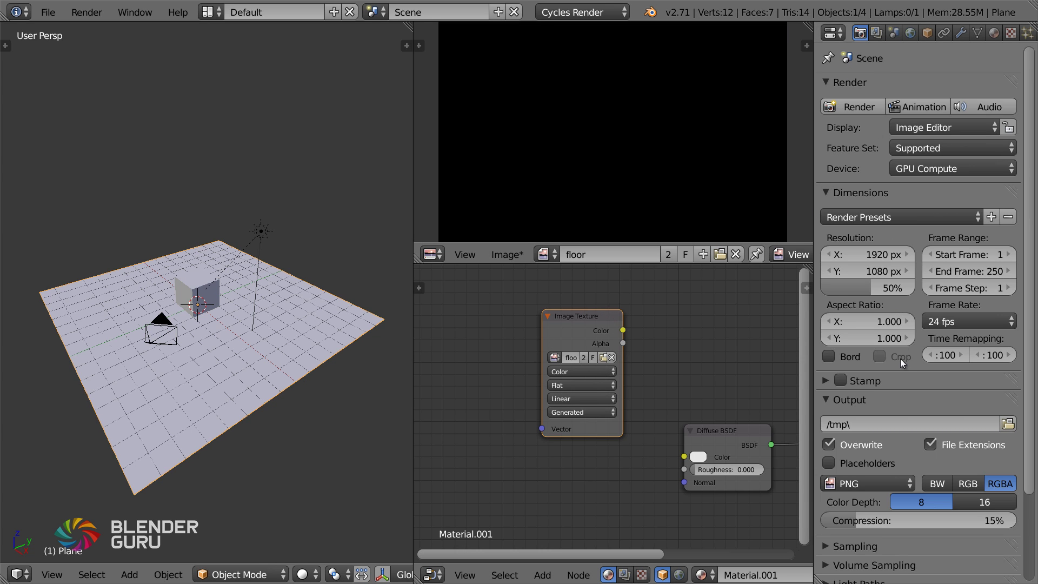
Bake the plane's Combined pass into the floor image and inspect the baked result.
{"action": "scroll", "coordinate": [909, 321], "scroll_direction": "down", "scroll_amount": 5}
{"action": "left_click", "coordinate": [845, 574]}
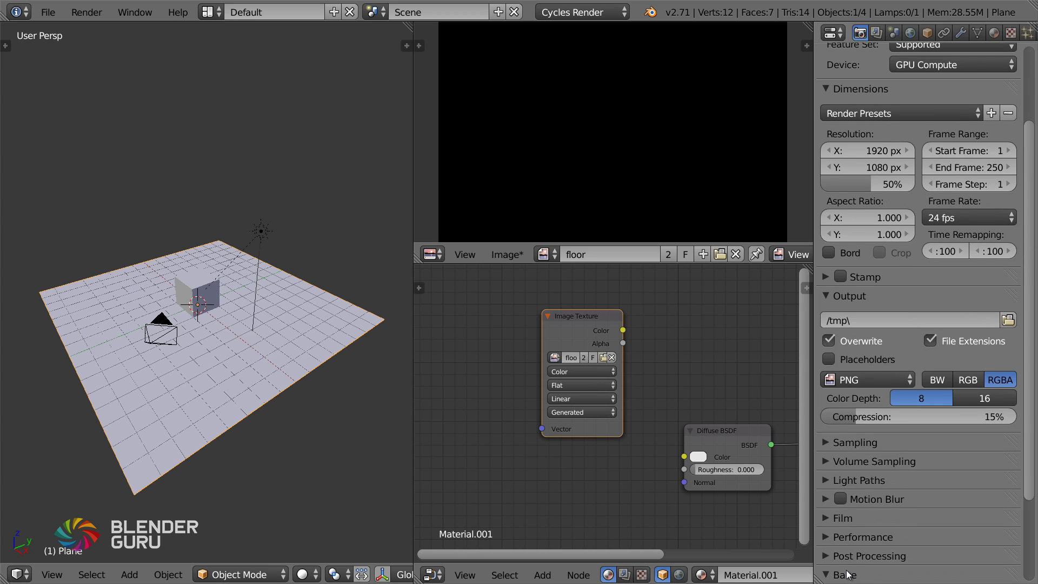
{"action": "scroll", "coordinate": [851, 563], "scroll_direction": "down", "scroll_amount": 5}
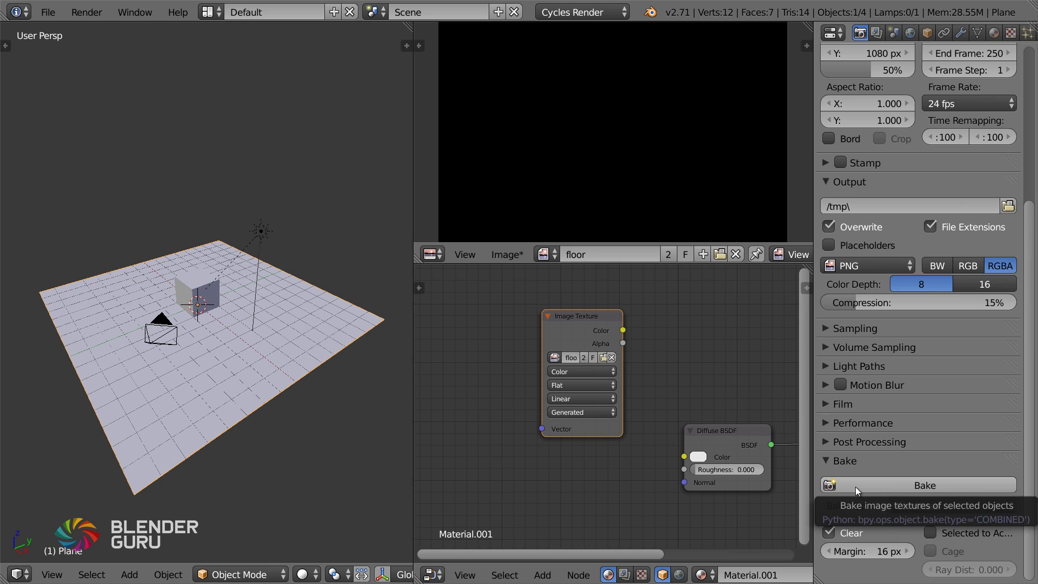
{"action": "left_click", "coordinate": [855, 486]}
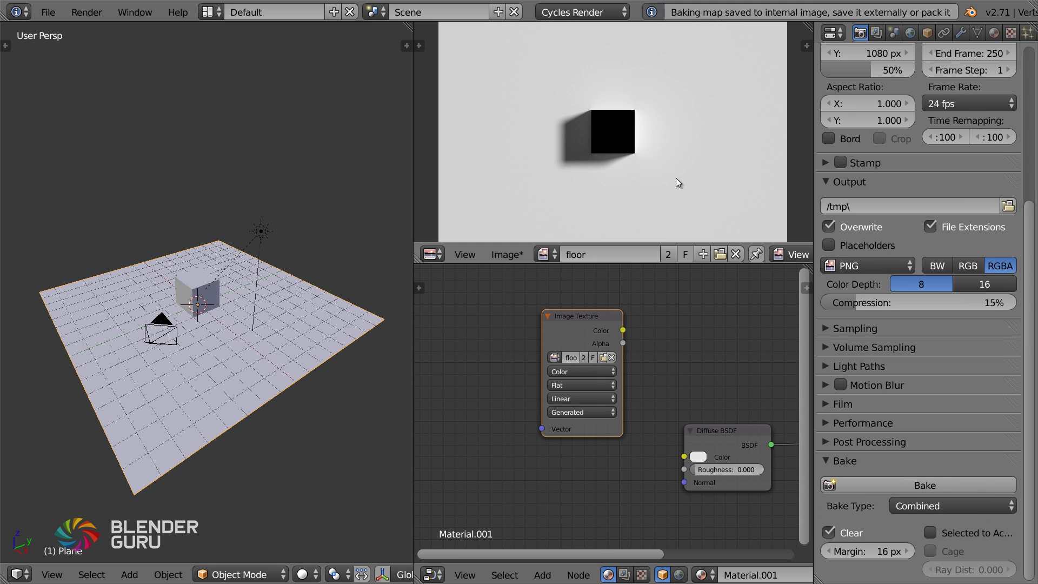
{"action": "scroll", "coordinate": [676, 177], "scroll_direction": "up", "scroll_amount": 1}
{"action": "scroll", "coordinate": [653, 170], "scroll_direction": "down", "scroll_amount": 3}
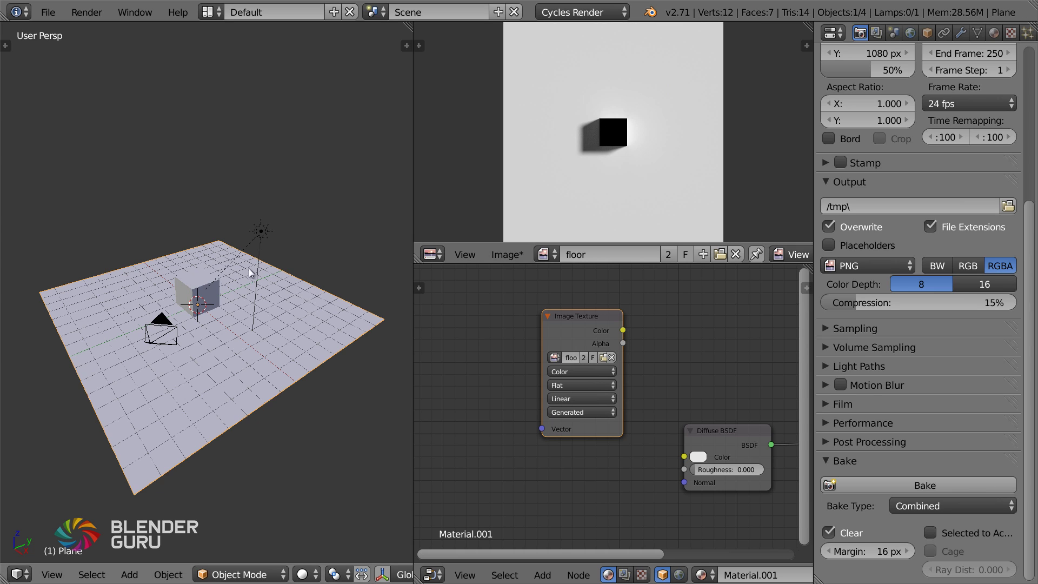
{"action": "scroll", "coordinate": [636, 112], "scroll_direction": "up", "scroll_amount": 3}
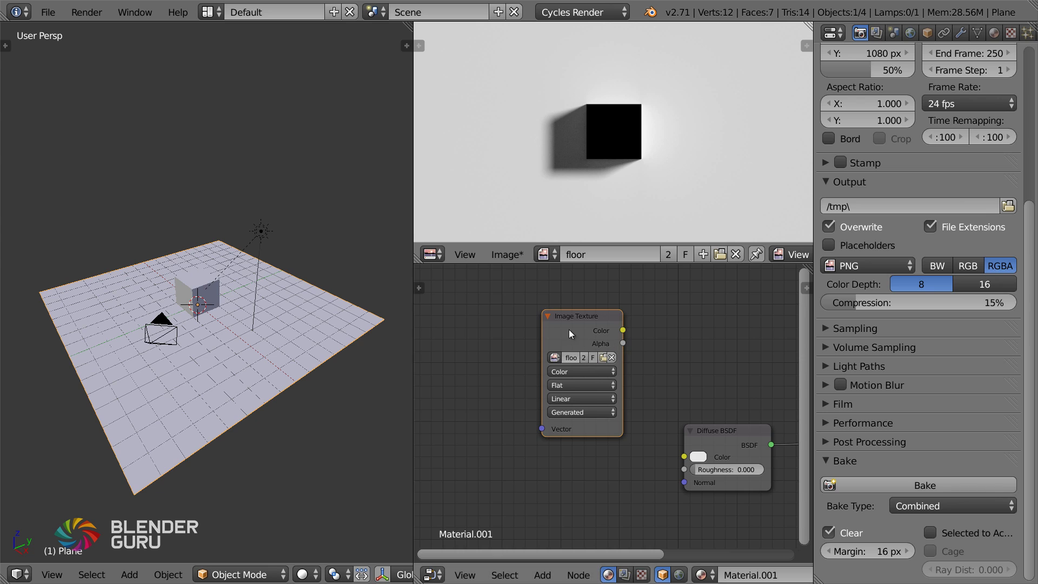
{"action": "left_click_drag", "start_coordinate": [569, 329], "coordinate": [567, 304]}
{"action": "key", "text": "Home"}
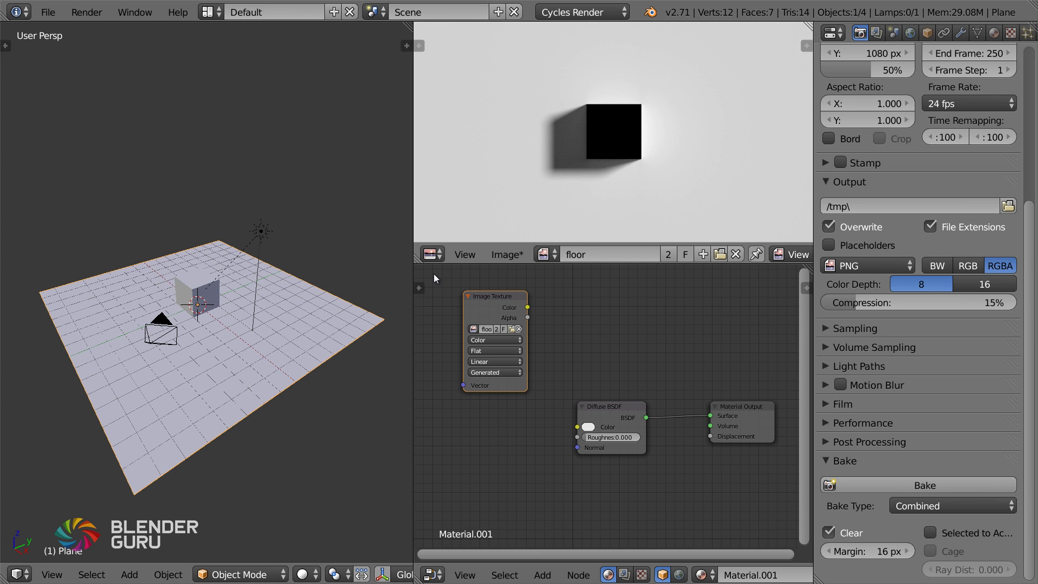
Open the cube in Edit Mode with edge selection and wireframe shading.
{"action": "middle_click_drag", "start_coordinate": [184, 324], "coordinate": [211, 327]}
{"action": "scroll", "coordinate": [212, 327], "scroll_direction": "up", "scroll_amount": 2}
{"action": "scroll", "coordinate": [212, 326], "scroll_direction": "up", "scroll_amount": 2}
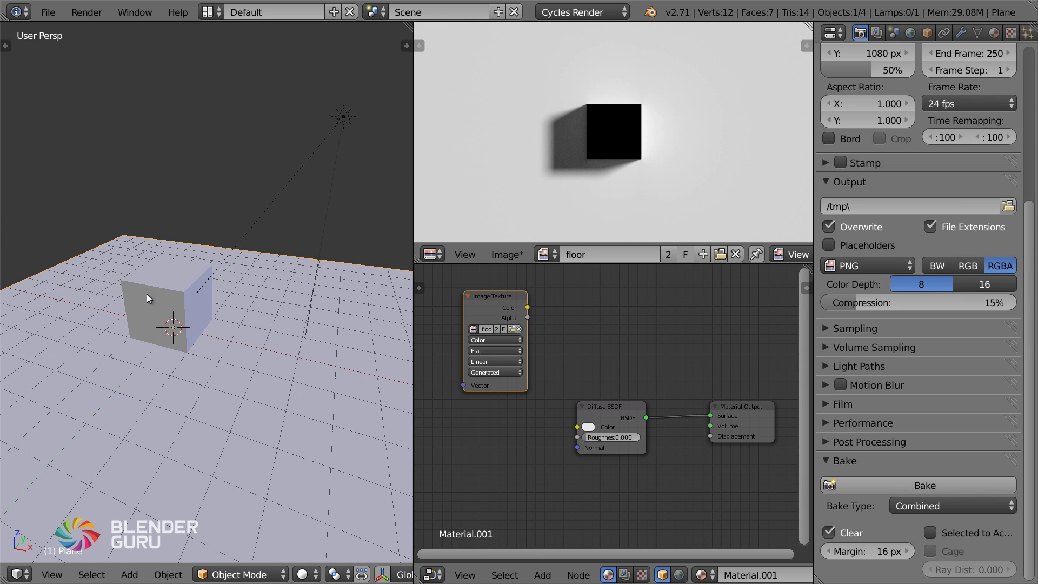
{"action": "right_click", "coordinate": [147, 294]}
{"action": "middle_click_drag", "start_coordinate": [185, 290], "coordinate": [243, 267], "text": "shift"}
{"action": "scroll", "coordinate": [243, 267], "scroll_direction": "up", "scroll_amount": 3}
{"action": "middle_click_drag", "start_coordinate": [297, 305], "coordinate": [239, 340]}
{"action": "key", "text": "Tab"}
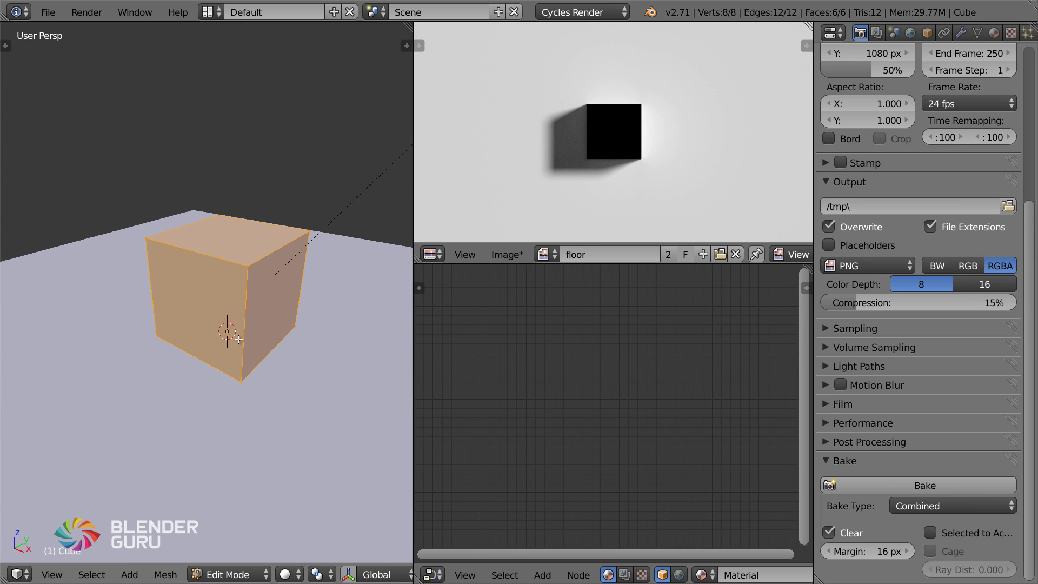
{"action": "scroll", "coordinate": [344, 570], "scroll_direction": "down", "scroll_amount": 5}
{"action": "left_click", "coordinate": [354, 574]}
{"action": "key", "text": "z"}
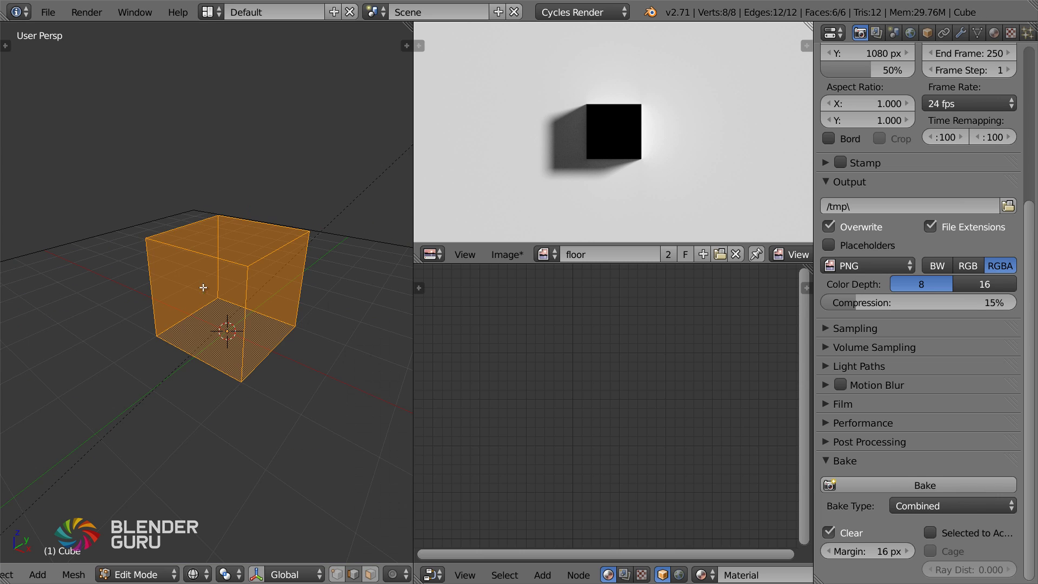
Mark seams on seven cube edges: three around the top, three around the base and one vertical edge.
{"action": "right_click", "coordinate": [190, 232]}
{"action": "right_click", "coordinate": [160, 289], "text": "shift"}
{"action": "right_click", "coordinate": [194, 262], "text": "shift"}
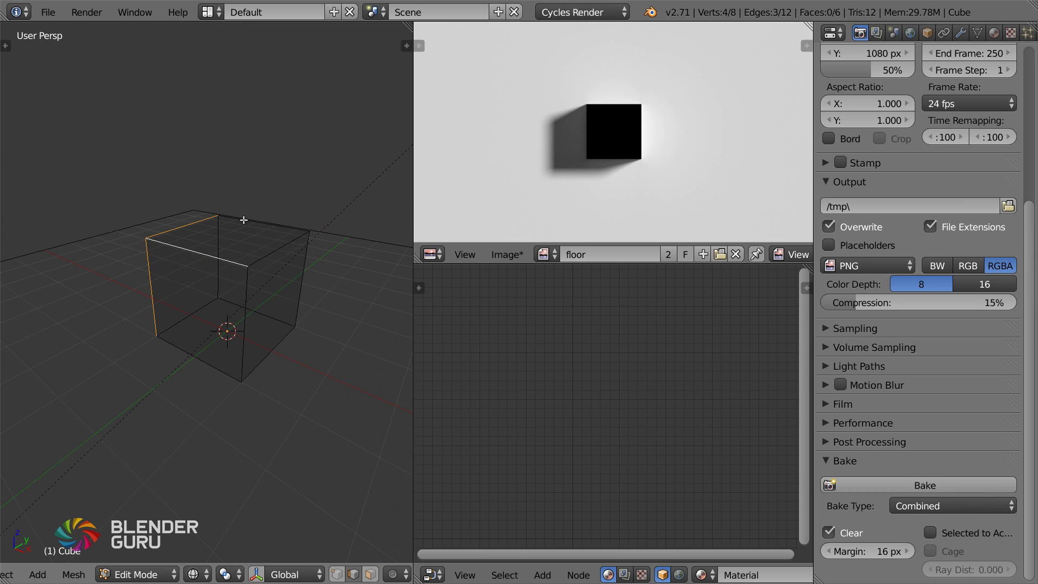
{"action": "right_click", "coordinate": [244, 220], "text": "shift"}
{"action": "right_click", "coordinate": [181, 338], "text": "shift"}
{"action": "right_click", "coordinate": [189, 314], "text": "shift"}
{"action": "right_click", "coordinate": [240, 295], "text": "shift"}
{"action": "key", "text": "ctrl+e"}
{"action": "left_click", "coordinate": [246, 295]}
Unwrap all of the cube's faces and return it to Object Mode.
{"action": "key", "text": "a"}
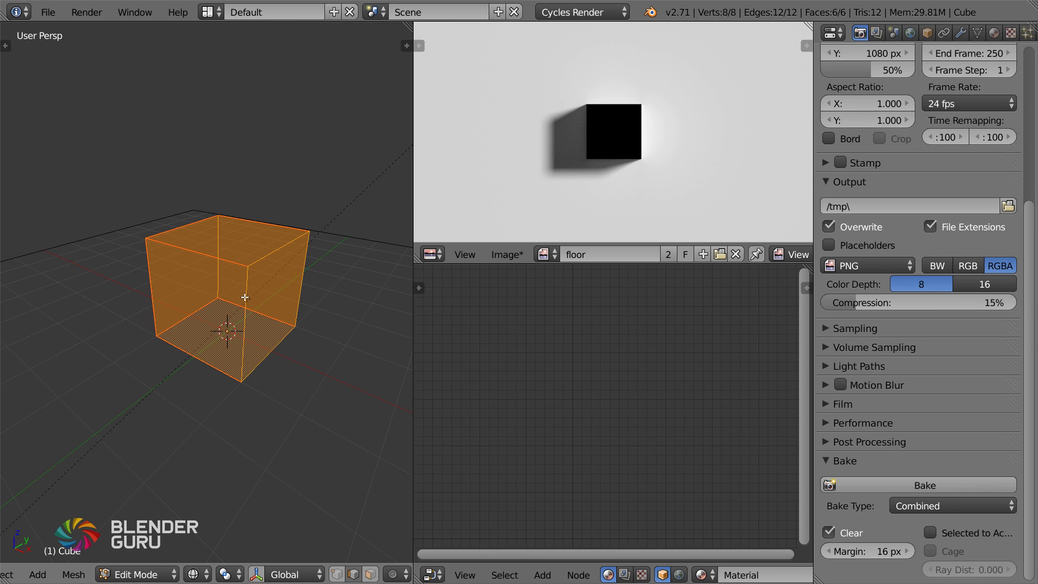
{"action": "key", "text": "u"}
{"action": "left_click", "coordinate": [245, 297]}
{"action": "key", "text": "Tab"}
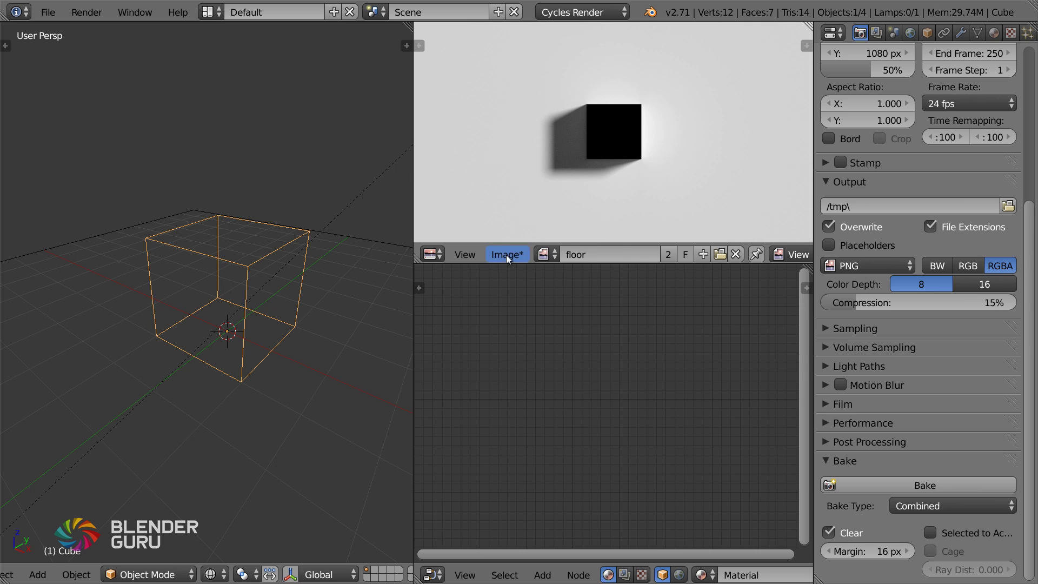
Create a new blank image named cube at 512 × 512 px.
{"action": "left_click", "coordinate": [506, 255]}
{"action": "left_click", "coordinate": [530, 233]}
{"action": "left_click", "coordinate": [592, 224]}
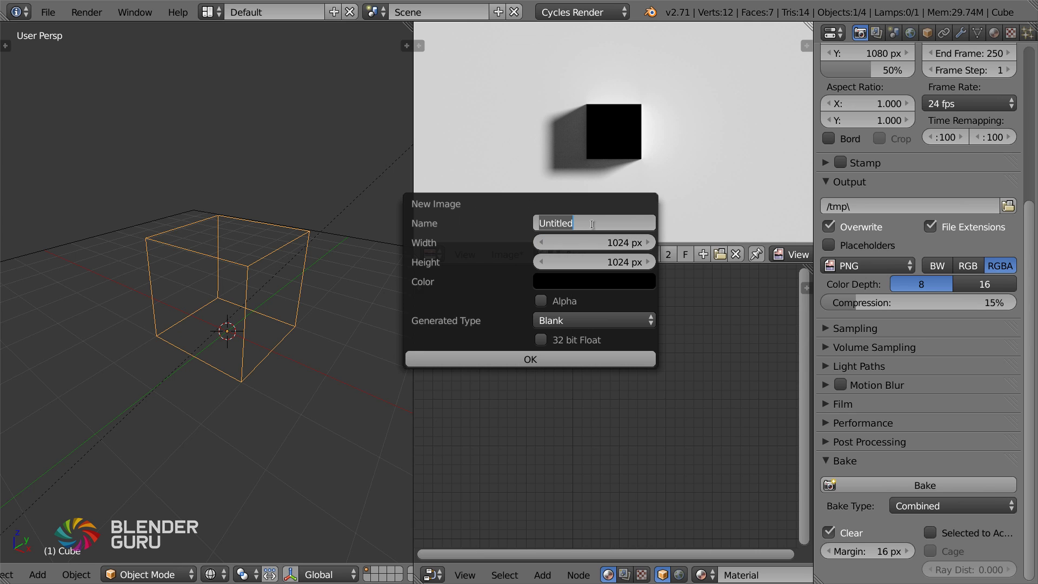
{"action": "type", "text": "cube"}
{"action": "key", "text": "Return"}
{"action": "left_click", "coordinate": [611, 241]}
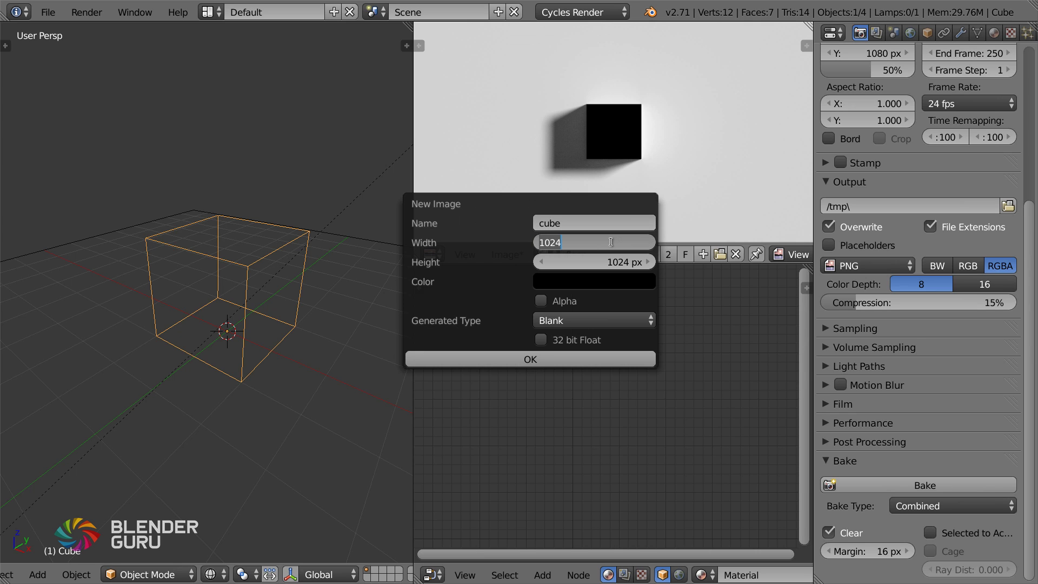
{"action": "type", "text": "512"}
{"action": "key", "text": "Tab"}
{"action": "type", "text": "5"}
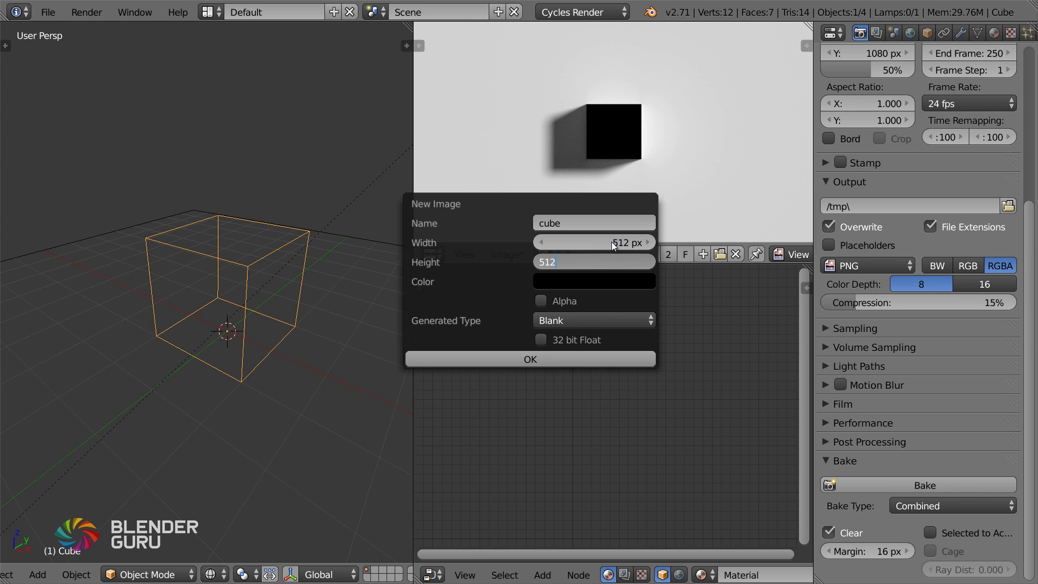
{"action": "type", "text": "12"}
{"action": "key", "text": "Return"}
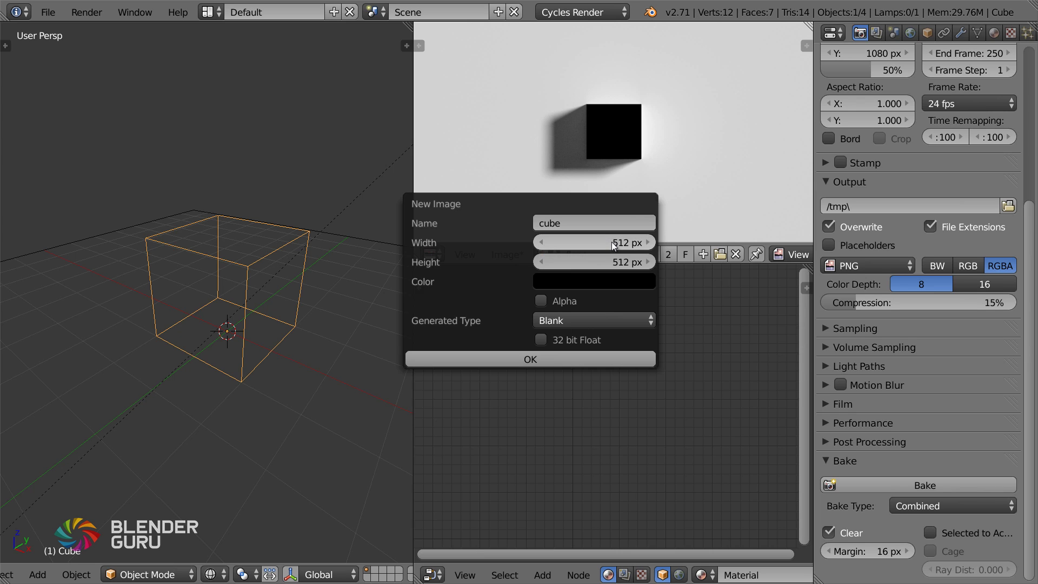
{"action": "left_click", "coordinate": [522, 360]}
{"action": "key", "text": "Tab"}
{"action": "key", "text": "Tab"}
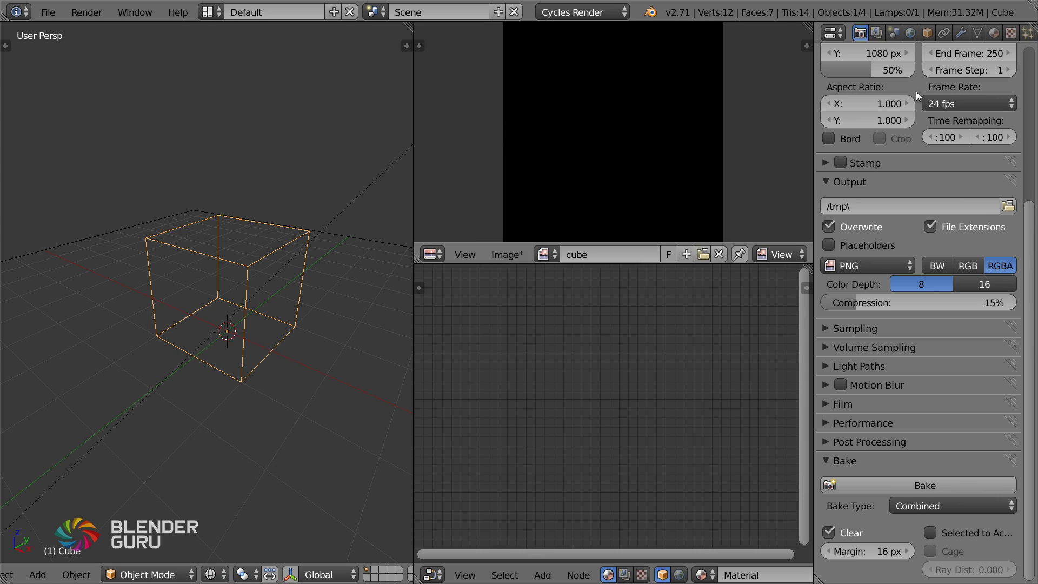
Enable nodes on the cube's material and add an unconnected Image Texture node using the cube image.
{"action": "scroll", "coordinate": [741, 575], "scroll_direction": "down", "scroll_amount": 5}
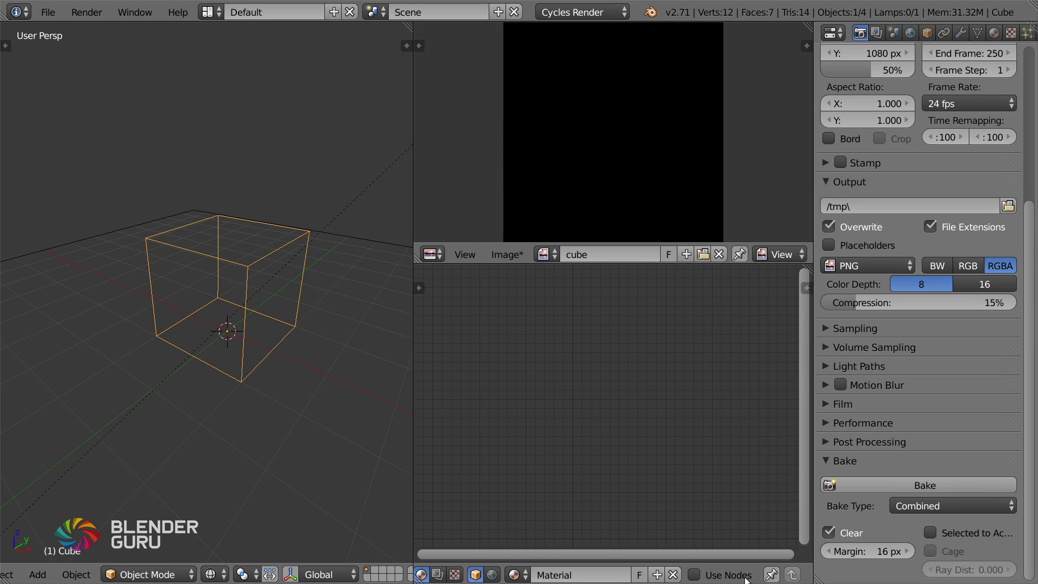
{"action": "left_click", "coordinate": [745, 578]}
{"action": "scroll", "coordinate": [540, 411], "scroll_direction": "up", "scroll_amount": 2, "text": "ctrl"}
{"action": "key", "text": "shift+a"}
{"action": "mouse_move", "coordinate": [495, 373]}
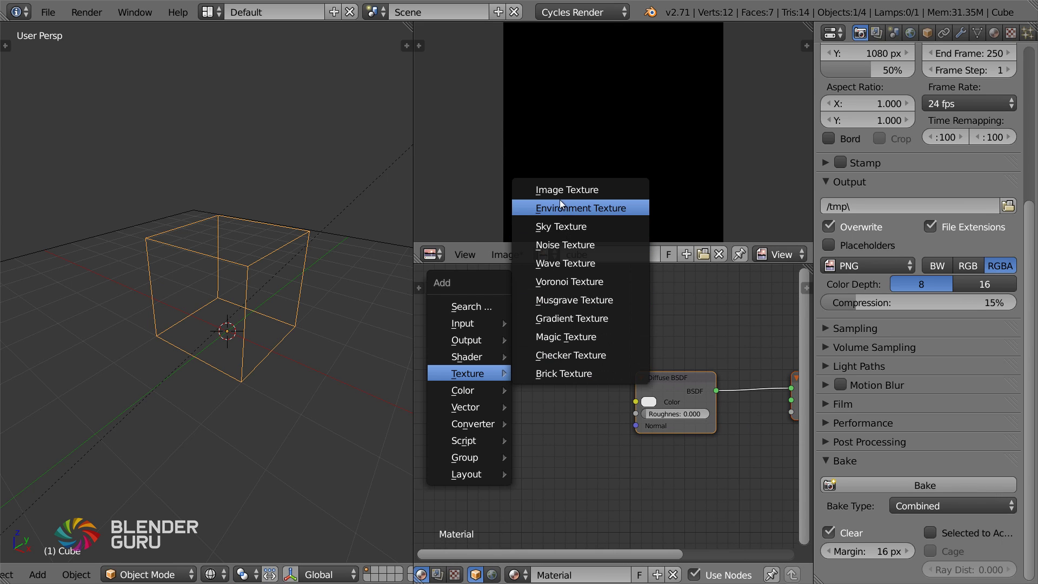
{"action": "left_click", "coordinate": [562, 190]}
{"action": "left_click", "coordinate": [533, 310]}
{"action": "left_click", "coordinate": [536, 327]}
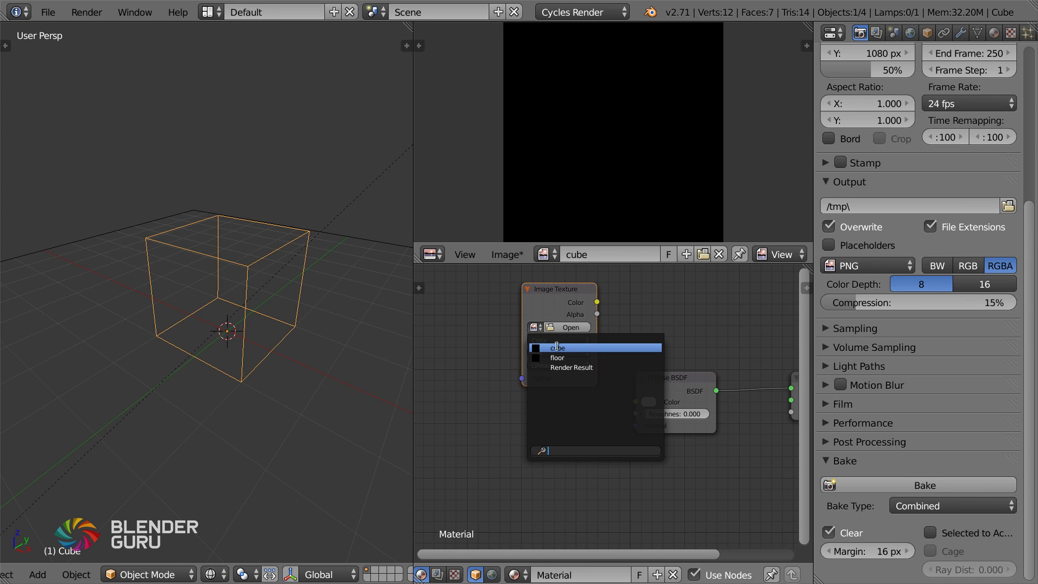
{"action": "left_click", "coordinate": [561, 349]}
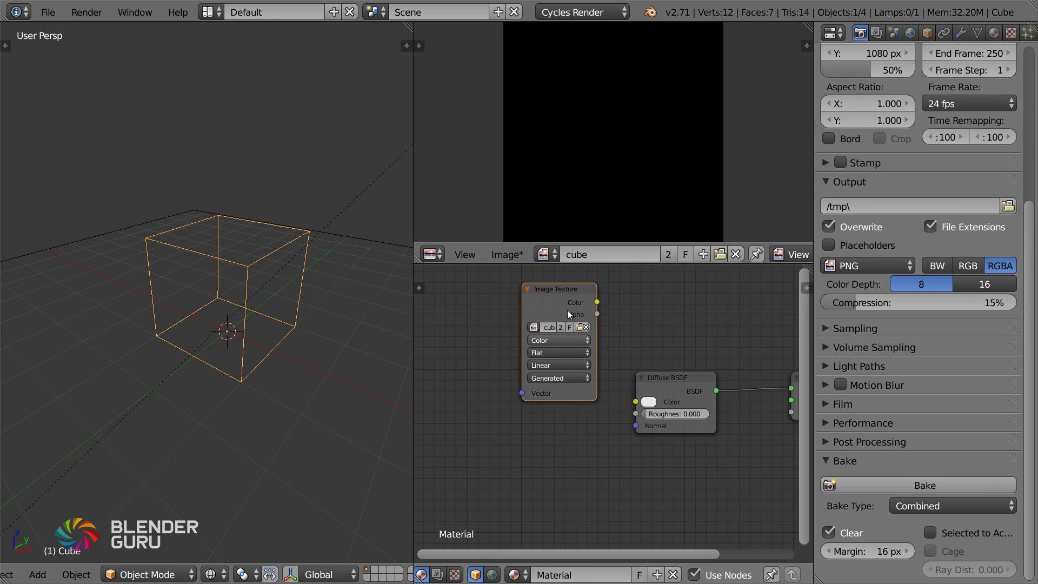
{"action": "left_click_drag", "start_coordinate": [557, 304], "coordinate": [558, 311]}
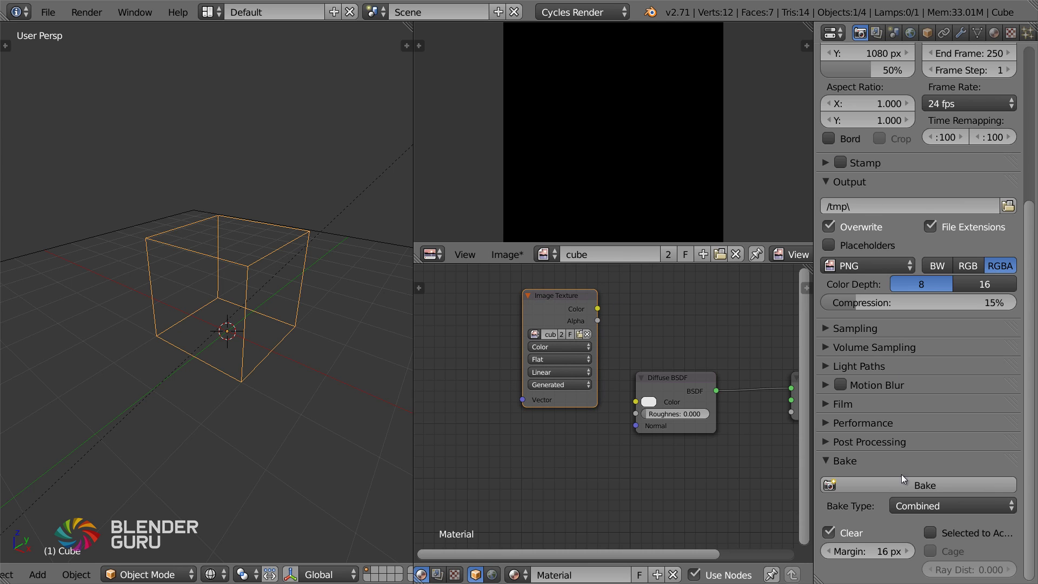
Bake the cube's Combined pass into the cube image, inspect it, and return the viewport to solid shading.
{"action": "left_click", "coordinate": [885, 485]}
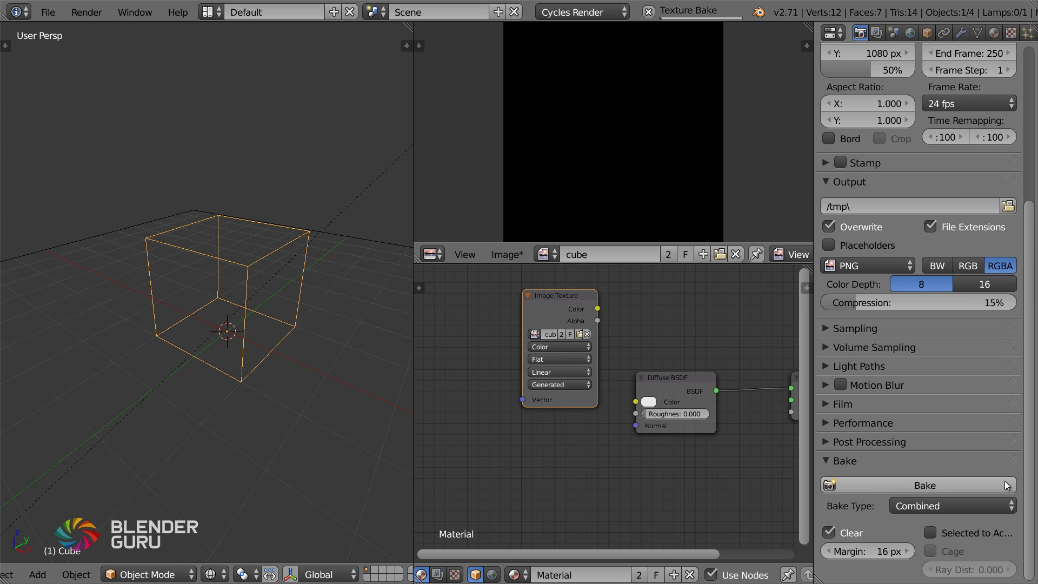
{"action": "middle_click_drag", "start_coordinate": [634, 158], "coordinate": [612, 139]}
{"action": "scroll", "coordinate": [306, 390], "scroll_direction": "down", "scroll_amount": 3}
{"action": "scroll", "coordinate": [299, 368], "scroll_direction": "down", "scroll_amount": 2}
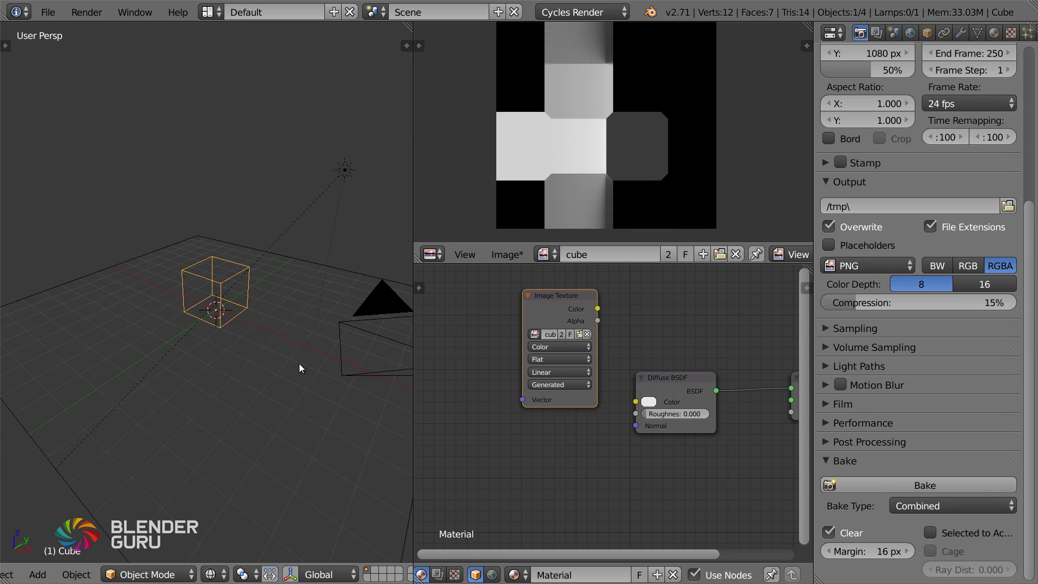
{"action": "key", "text": "z"}
Add an Emission shader to the cube's material, feed it the Image Texture color and connect it to the Material Output's Surface.
{"action": "mouse_move", "coordinate": [656, 395]}
{"action": "middle_mouse_down"}
{"action": "mouse_move", "coordinate": [635, 401]}
{"action": "mouse_move", "coordinate": [570, 381]}
{"action": "middle_mouse_up"}
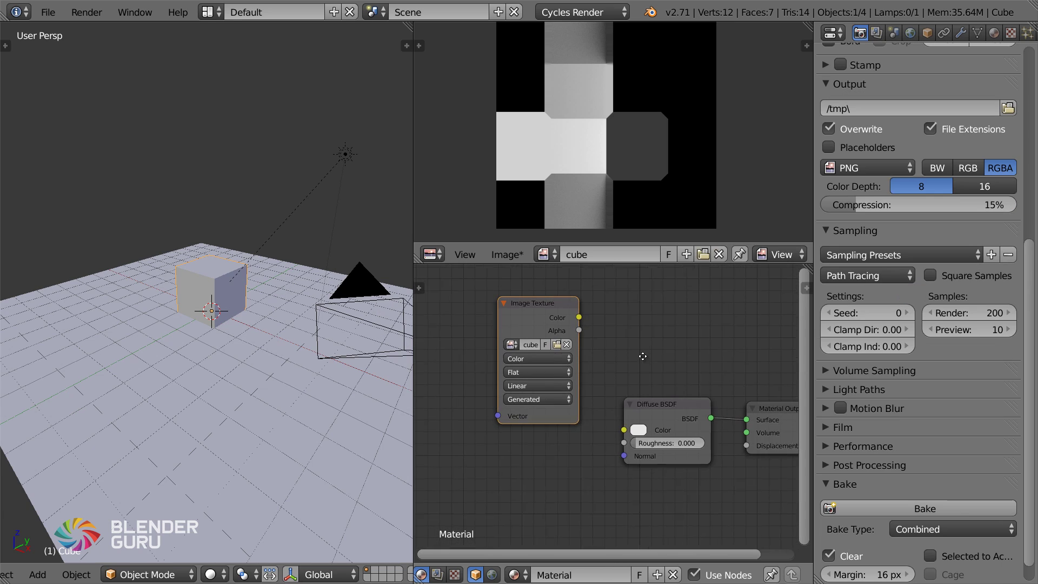
{"action": "key", "text": "shift+a"}
{"action": "mouse_move", "coordinate": [619, 353]}
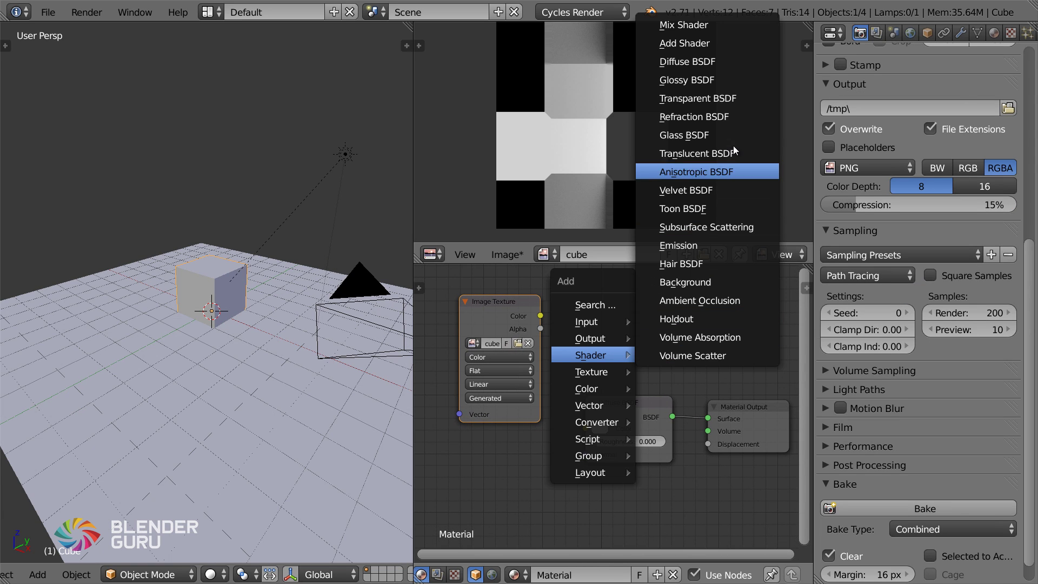
{"action": "left_click", "coordinate": [696, 244]}
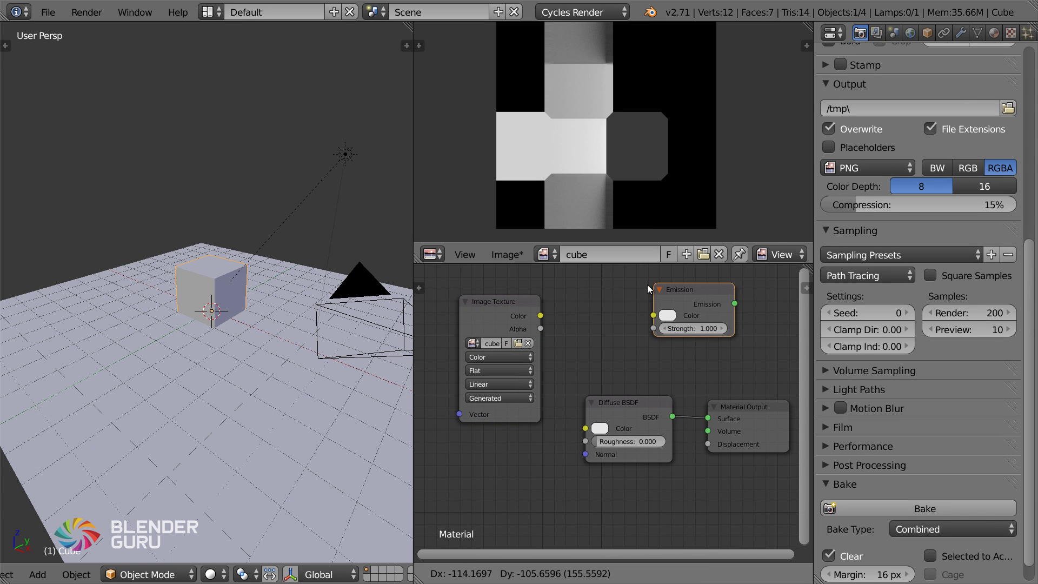
{"action": "left_click", "coordinate": [582, 317]}
{"action": "left_click_drag", "start_coordinate": [541, 315], "coordinate": [589, 348]}
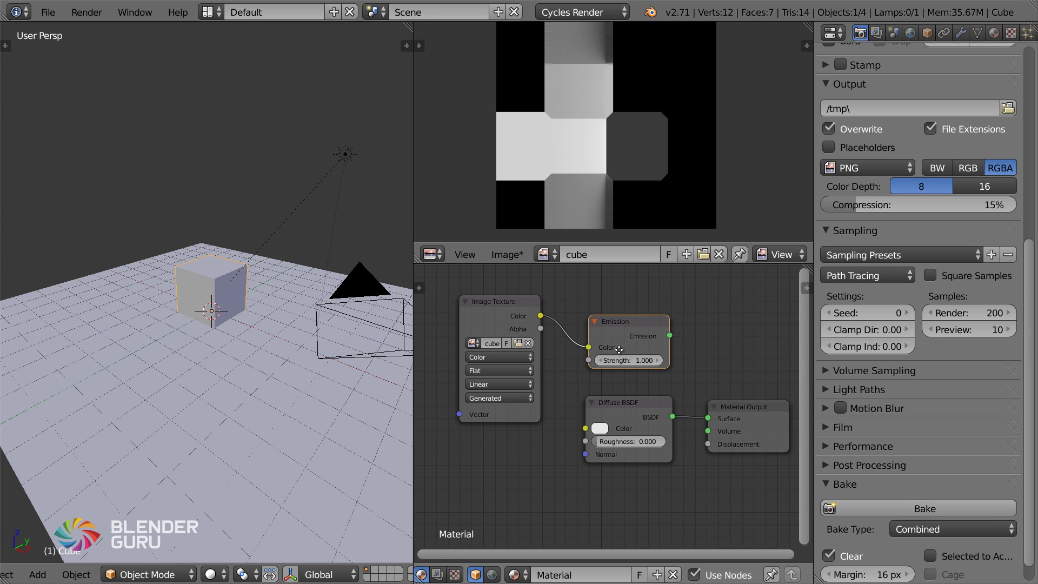
{"action": "middle_click_drag", "start_coordinate": [589, 347], "coordinate": [505, 328]}
{"action": "left_click_drag", "start_coordinate": [586, 316], "coordinate": [663, 313]}
Add an Emission shader to the plane's material, driven by the floor texture's color and connected to the Material Output's Surface.
{"action": "right_click", "coordinate": [306, 362]}
{"action": "key", "text": "Home"}
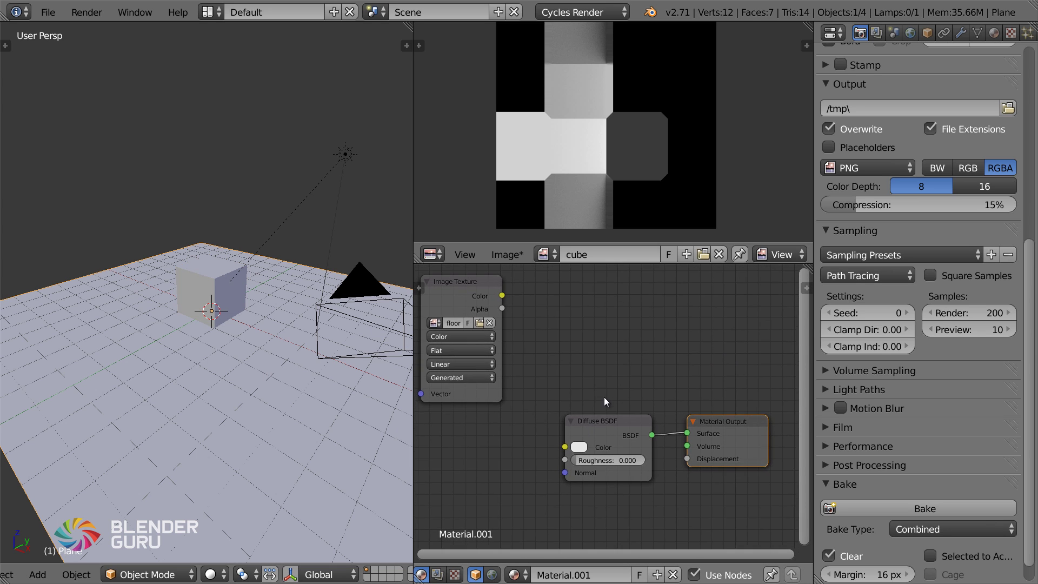
{"action": "key", "text": "shift+a"}
{"action": "mouse_move", "coordinate": [565, 346]}
{"action": "left_click", "coordinate": [671, 235]}
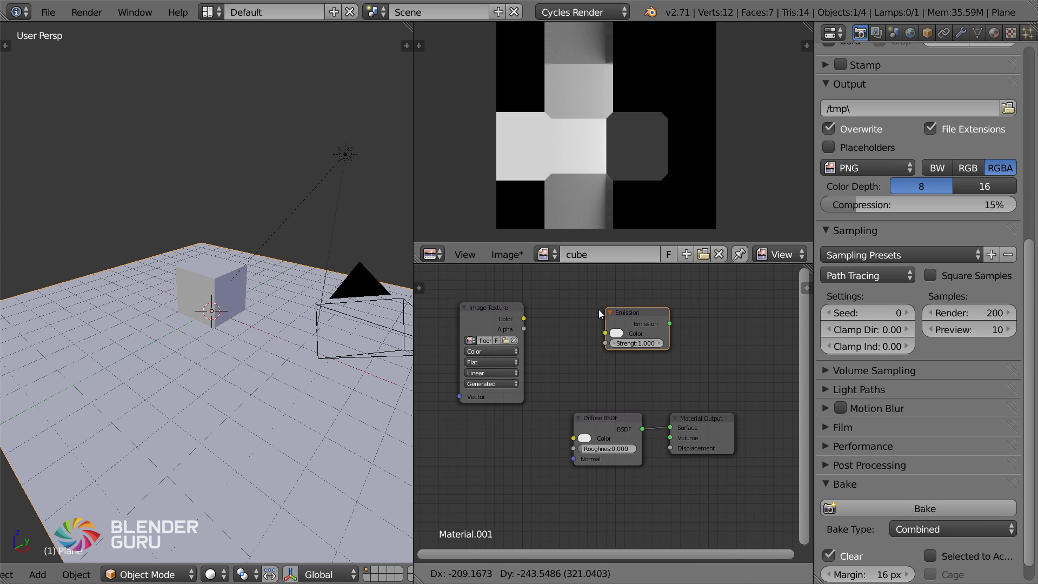
{"action": "left_click", "coordinate": [605, 343]}
{"action": "left_click_drag", "start_coordinate": [524, 319], "coordinate": [575, 351]}
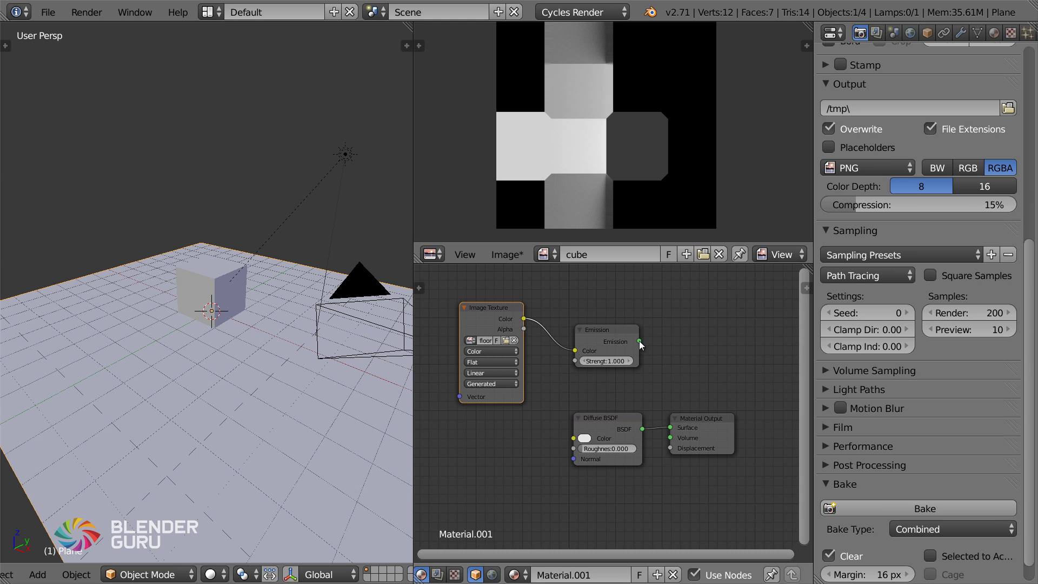
{"action": "left_click_drag", "start_coordinate": [639, 341], "coordinate": [680, 338]}
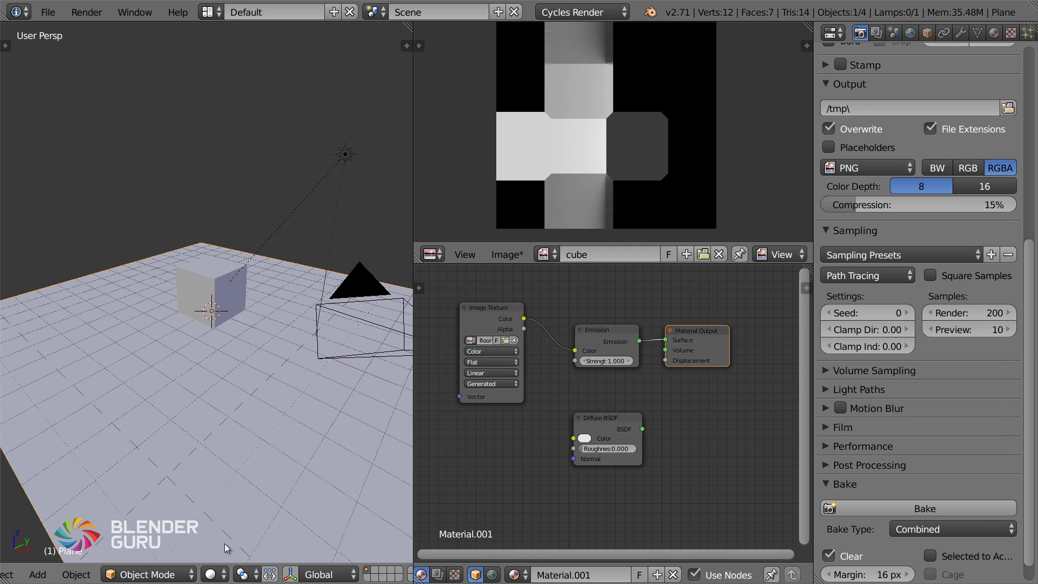
Switch the viewport to Material shading and inspect the baked lighting on the cube and plane.
{"action": "left_click", "coordinate": [221, 574]}
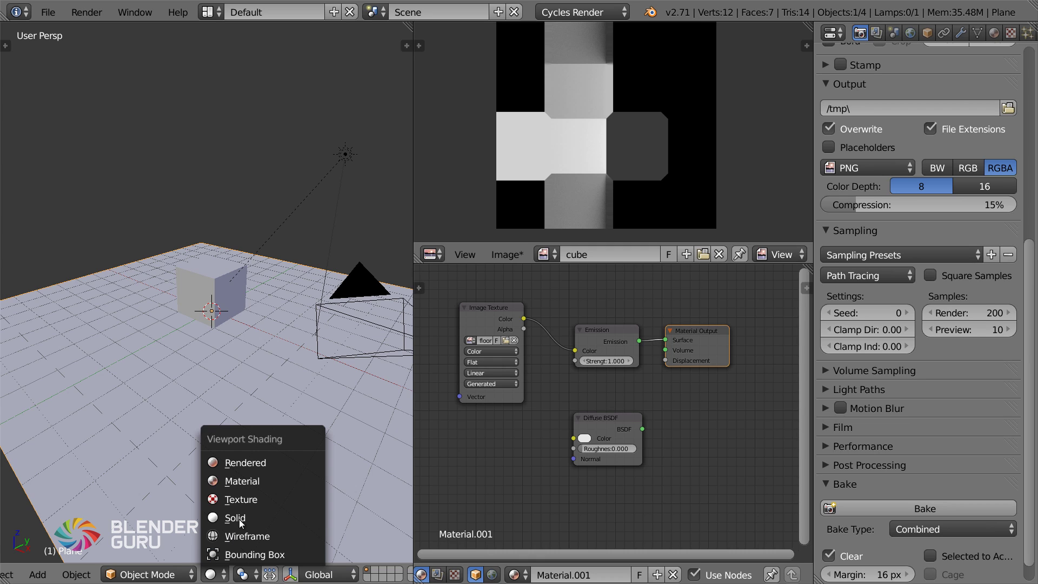
{"action": "left_click", "coordinate": [257, 482]}
{"action": "middle_click_drag", "start_coordinate": [256, 482], "coordinate": [277, 382]}
{"action": "middle_click_drag", "start_coordinate": [132, 385], "coordinate": [272, 374]}
{"action": "scroll", "coordinate": [184, 393], "scroll_direction": "up", "scroll_amount": 5}
{"action": "scroll", "coordinate": [94, 391], "scroll_direction": "down", "scroll_amount": 4}
{"action": "middle_click_drag", "start_coordinate": [253, 387], "coordinate": [192, 313]}
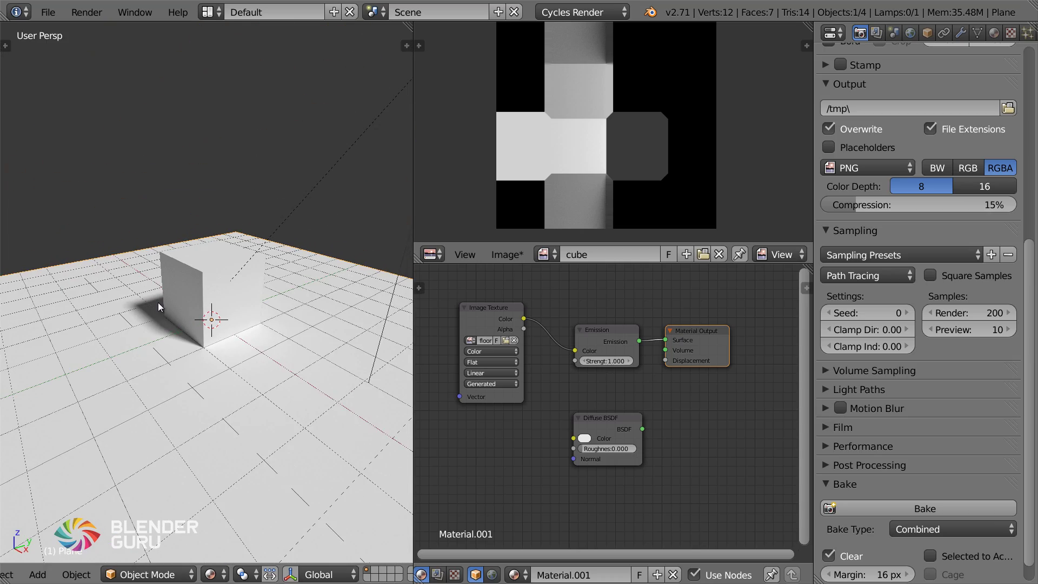
Limit the 3D viewport to Only Render and examine the baked shading and shadow around the cube from several angles.
{"action": "key", "text": "n"}
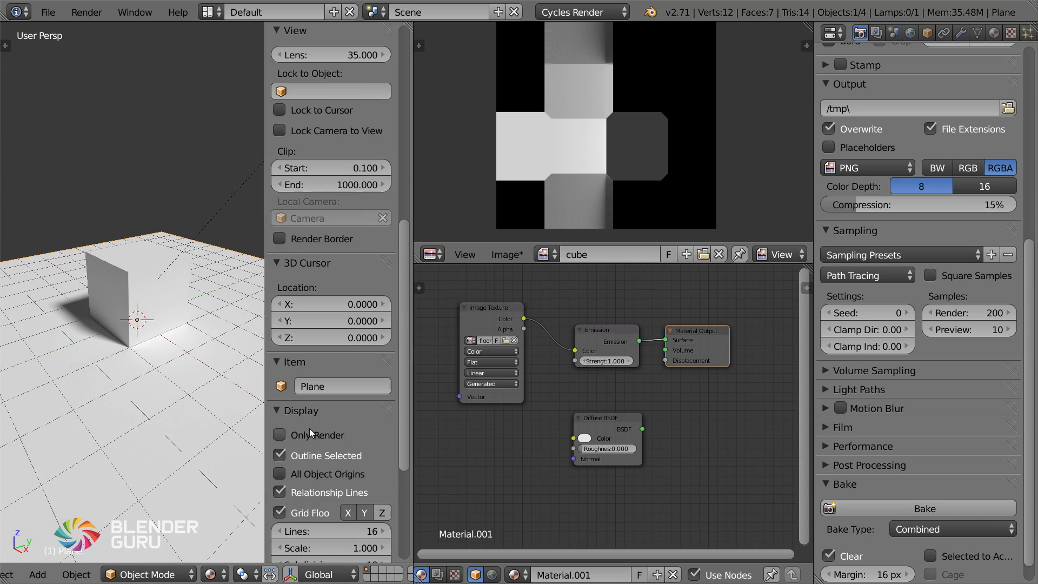
{"action": "key", "text": "n"}
{"action": "middle_click_drag", "start_coordinate": [186, 384], "coordinate": [201, 340]}
{"action": "scroll", "coordinate": [201, 340], "scroll_direction": "up", "scroll_amount": 8}
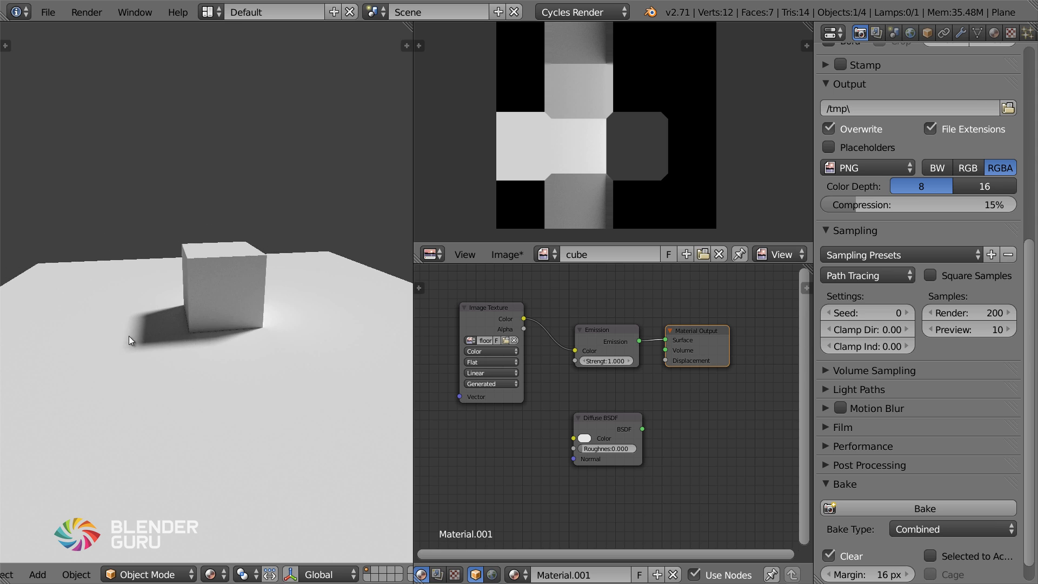
{"action": "scroll", "coordinate": [173, 332], "scroll_direction": "down", "scroll_amount": 5}
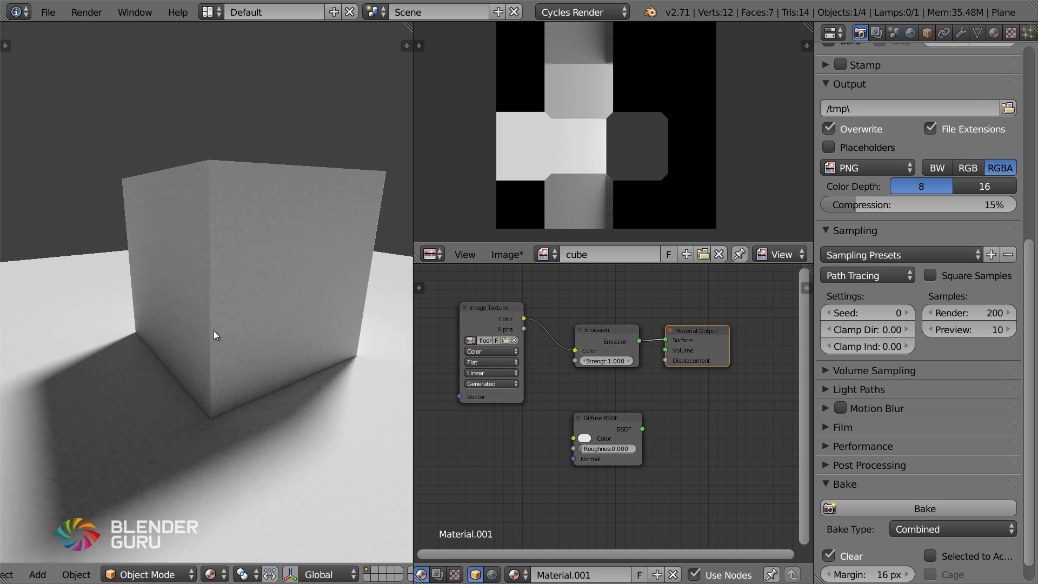
{"action": "middle_click_drag", "start_coordinate": [218, 331], "coordinate": [242, 340]}
{"action": "scroll", "coordinate": [241, 337], "scroll_direction": "up", "scroll_amount": 5}
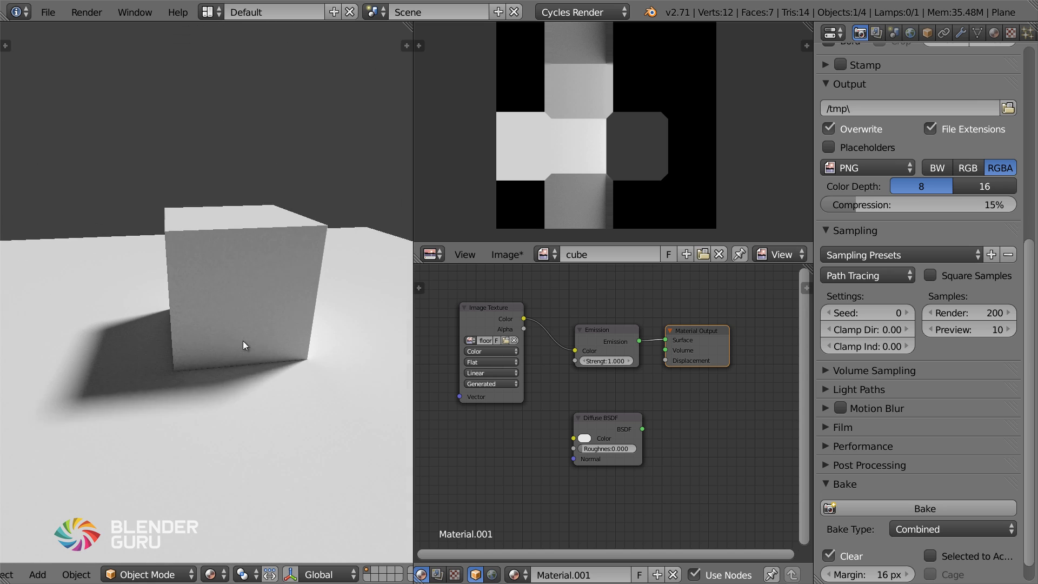
{"action": "middle_click_drag", "start_coordinate": [238, 298], "coordinate": [270, 288]}
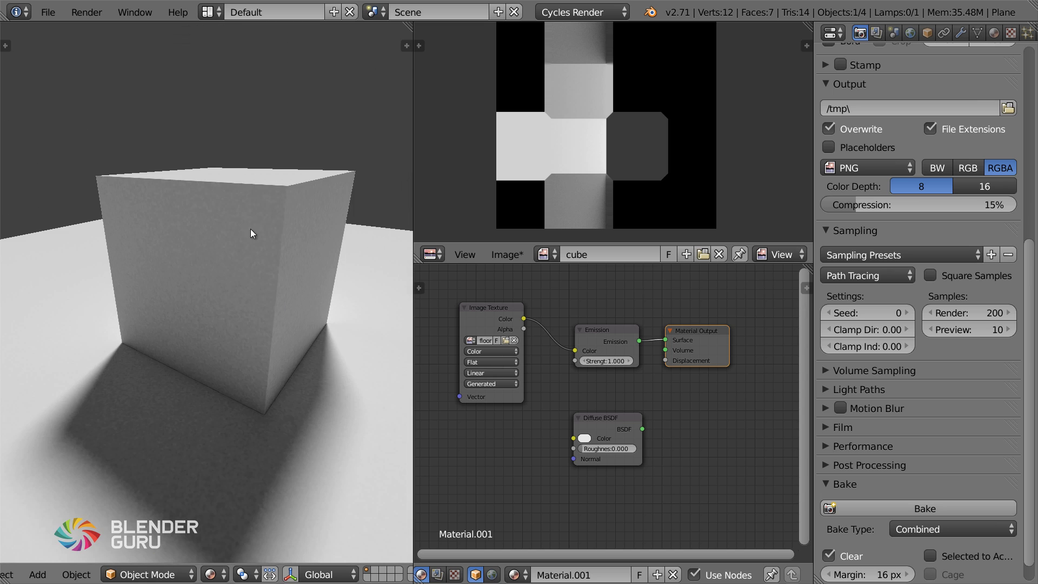
{"action": "middle_click_drag", "start_coordinate": [251, 232], "coordinate": [202, 207]}
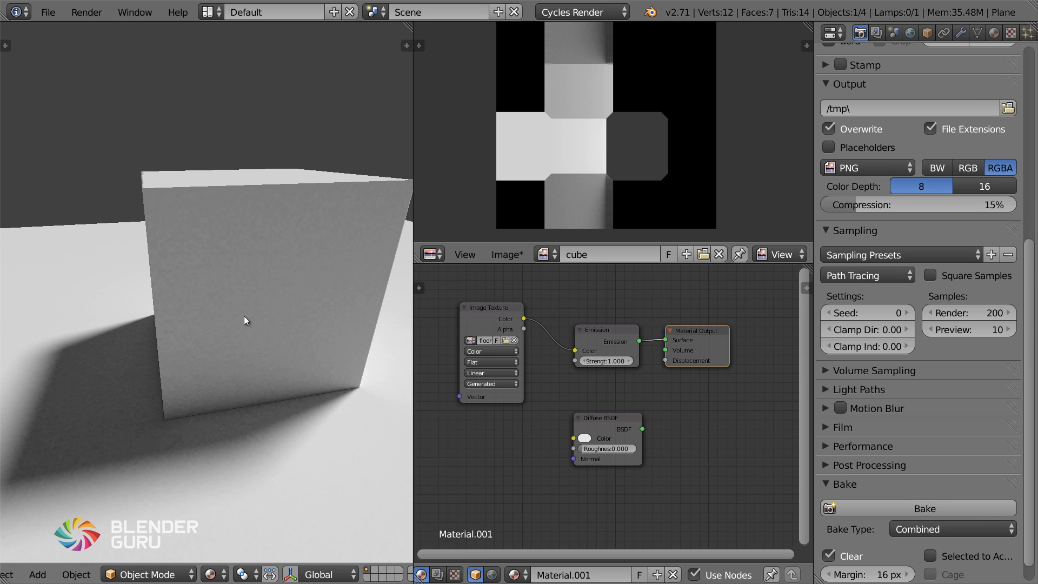
{"action": "middle_click_drag", "start_coordinate": [177, 373], "coordinate": [240, 368]}
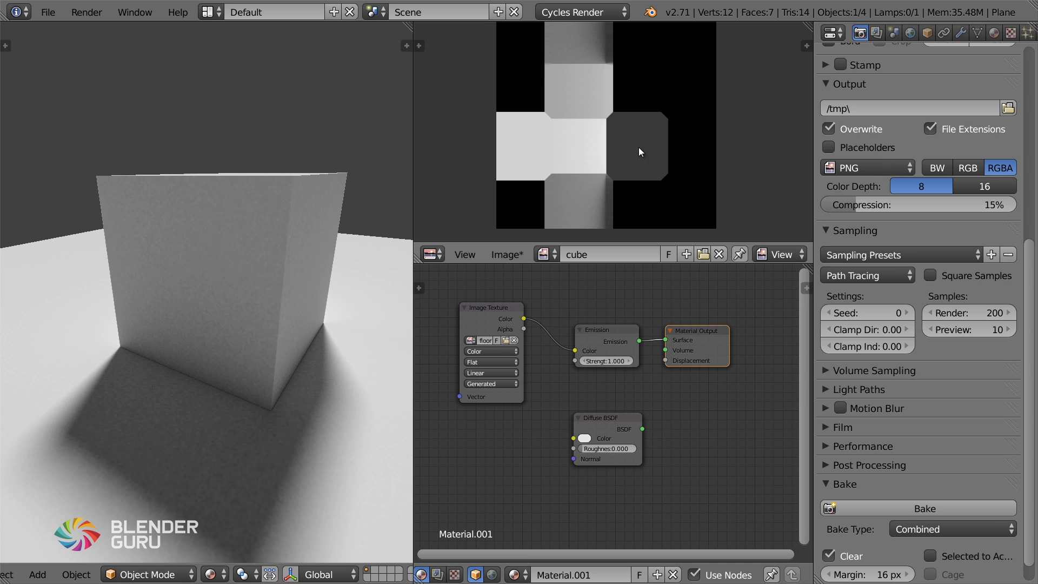
{"action": "middle_click_drag", "start_coordinate": [592, 109], "coordinate": [649, 140]}
{"action": "middle_click_drag", "start_coordinate": [312, 371], "coordinate": [181, 361]}
{"action": "scroll", "coordinate": [224, 362], "scroll_direction": "down", "scroll_amount": 3}
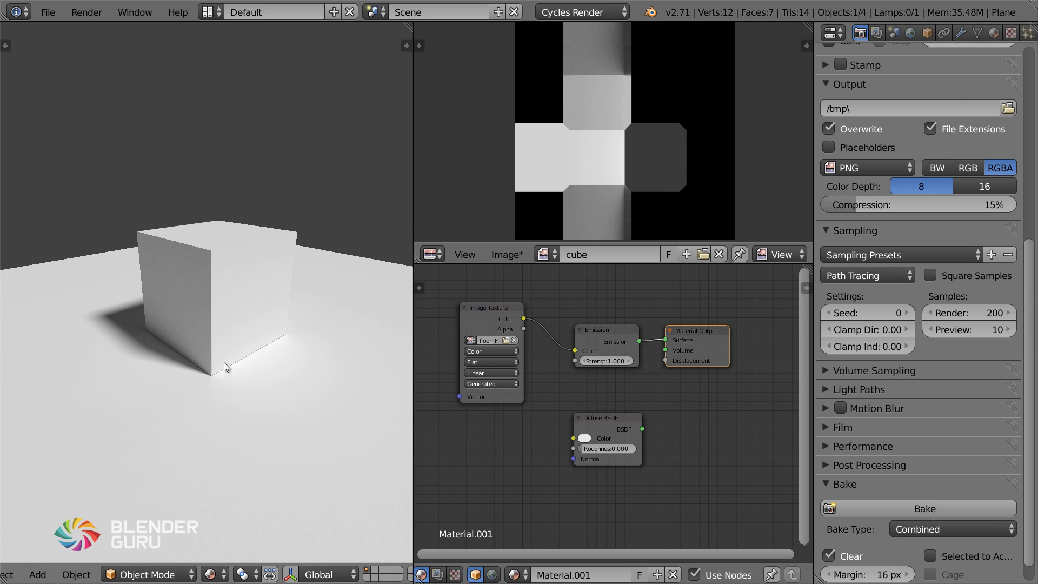
Return the 3D viewport to Solid shading and turn off Only Render.
{"action": "left_click", "coordinate": [225, 572]}
{"action": "left_click", "coordinate": [242, 519]}
{"action": "scroll", "coordinate": [281, 326], "scroll_direction": "down", "scroll_amount": 2}
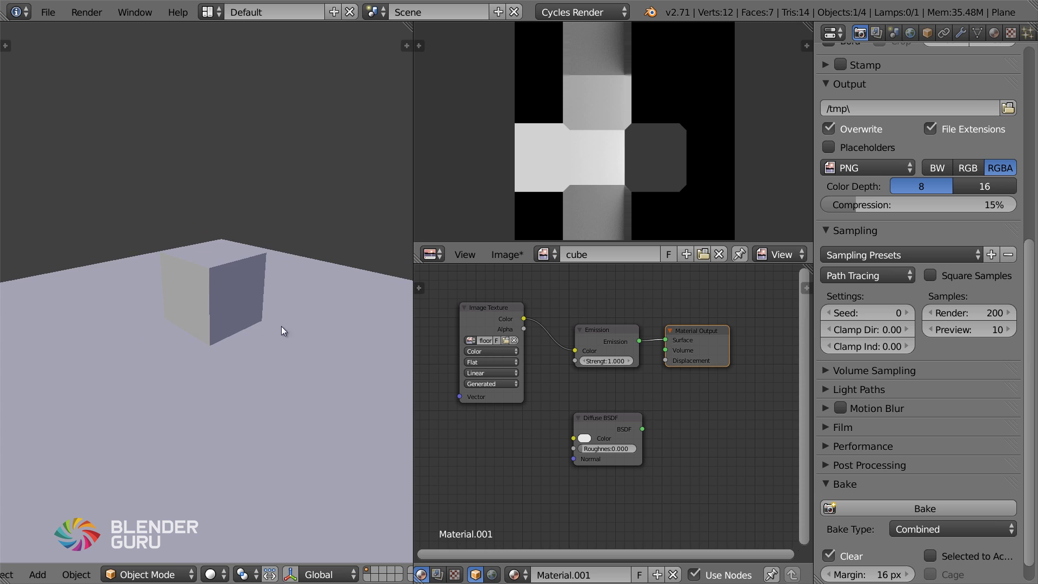
{"action": "key", "text": "n"}
{"action": "left_click", "coordinate": [306, 433]}
{"action": "key", "text": "n"}
{"action": "scroll", "coordinate": [256, 395], "scroll_direction": "down", "scroll_amount": 2}
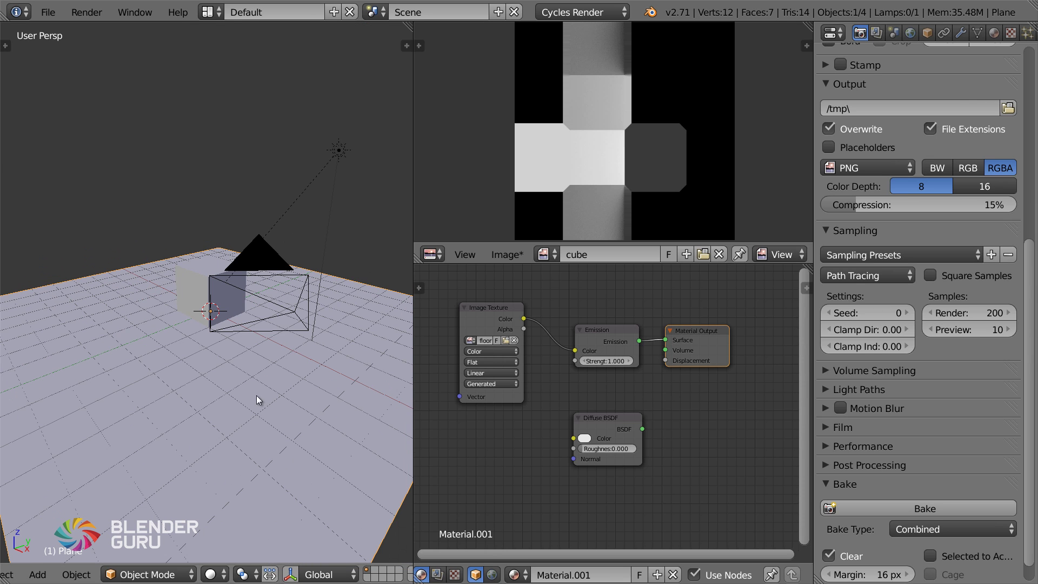
{"action": "middle_click_drag", "start_coordinate": [191, 383], "coordinate": [260, 329]}
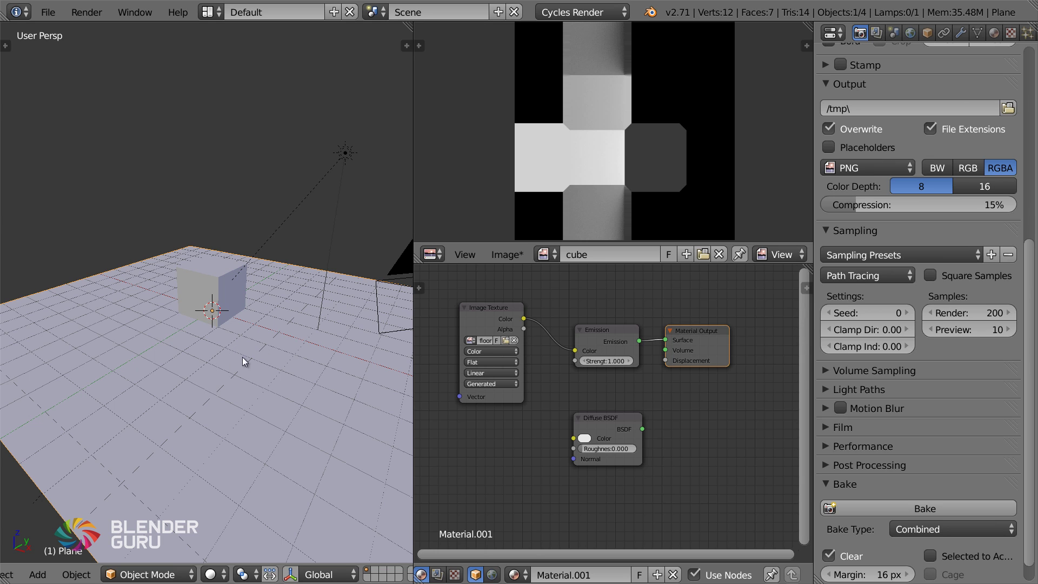
Add an Image Texture node to the plane's material and connect its Color to the Diffuse BSDF's Color.
{"action": "middle_click_drag", "start_coordinate": [550, 346], "coordinate": [624, 297]}
{"action": "middle_click_drag", "start_coordinate": [625, 361], "coordinate": [586, 379]}
{"action": "scroll", "coordinate": [577, 364], "scroll_direction": "down", "scroll_amount": 1}
{"action": "key", "text": "shift+a"}
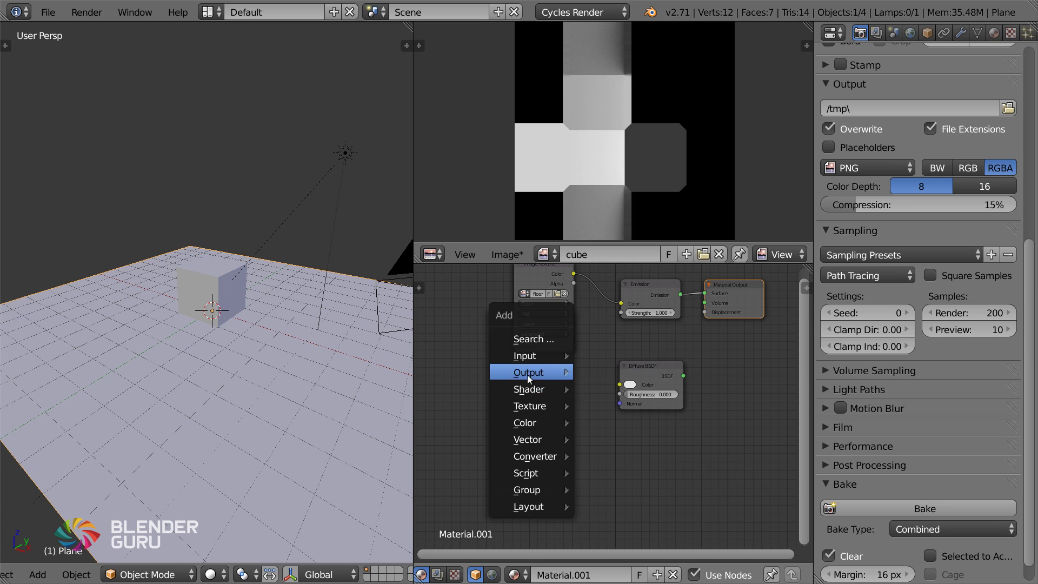
{"action": "mouse_move", "coordinate": [531, 399]}
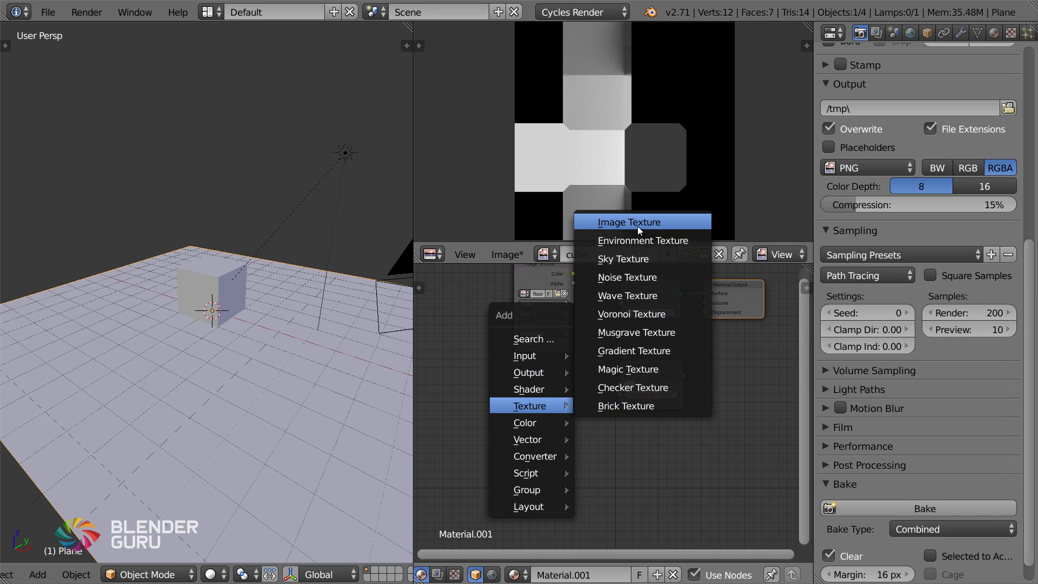
{"action": "left_click", "coordinate": [637, 226]}
{"action": "left_click", "coordinate": [517, 391]}
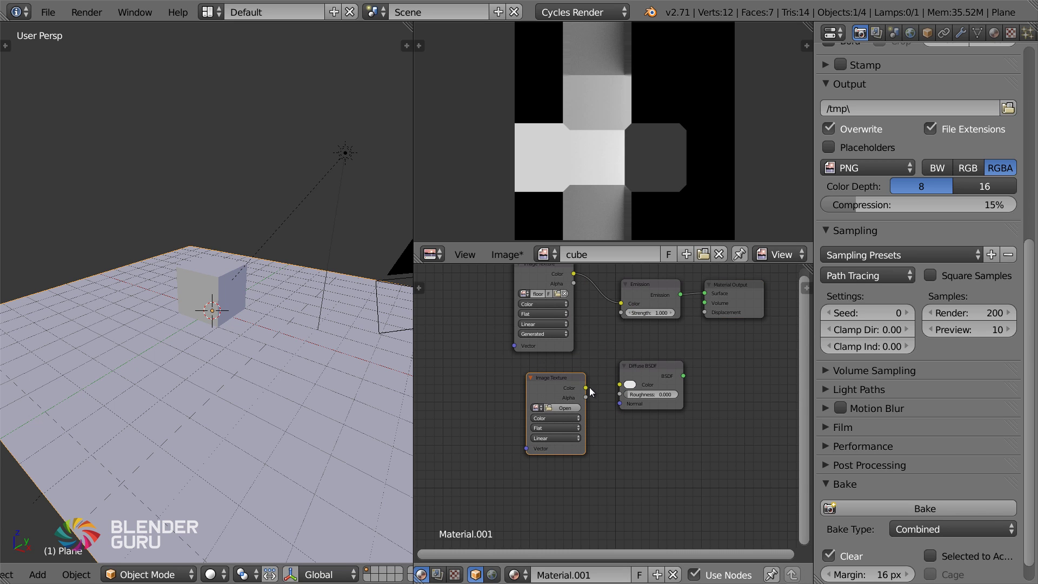
{"action": "left_click_drag", "start_coordinate": [586, 387], "coordinate": [621, 384]}
Load Concrete11.jpg from the Concrete folder into the new Image Texture node.
{"action": "left_click", "coordinate": [557, 408]}
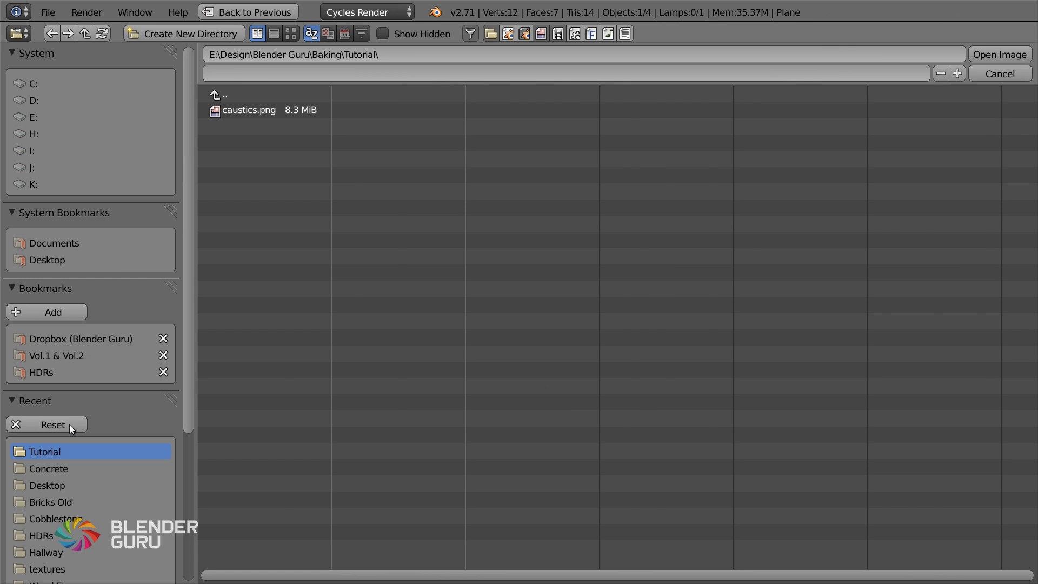
{"action": "left_click", "coordinate": [66, 467]}
{"action": "left_click", "coordinate": [290, 34]}
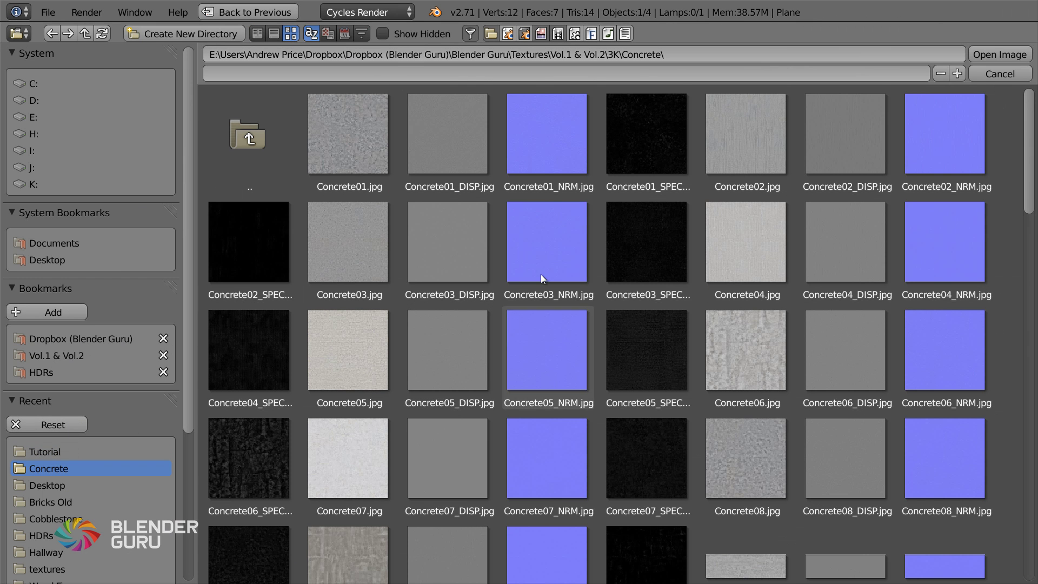
{"action": "scroll", "coordinate": [540, 274], "scroll_direction": "down", "scroll_amount": 5}
{"action": "left_click", "coordinate": [345, 403]}
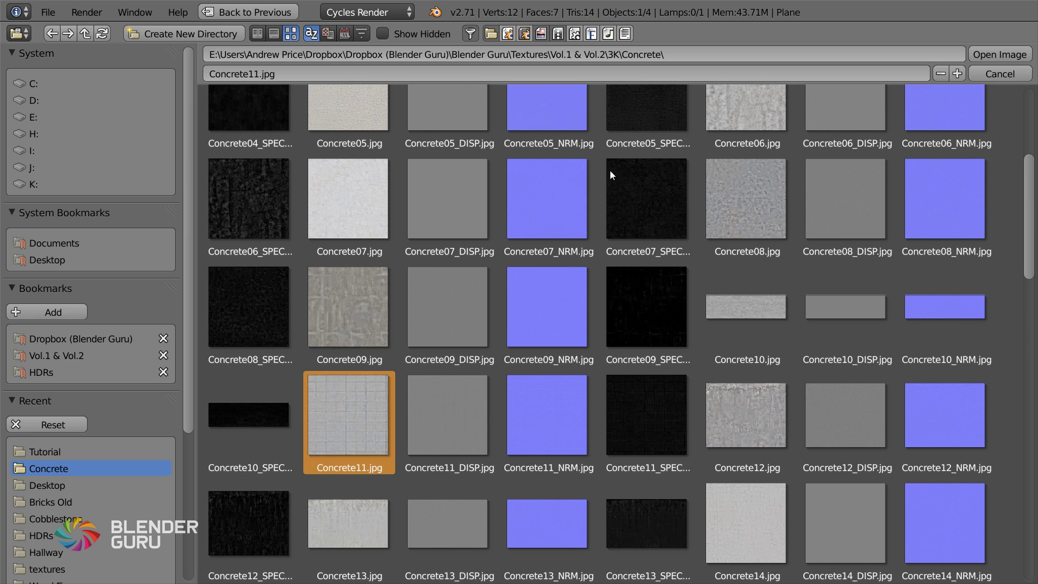
{"action": "left_click", "coordinate": [980, 53]}
Cut the Emission link to the Material Output and connect the Diffuse BSDF to its Surface instead.
{"action": "middle_click_drag", "start_coordinate": [703, 343], "coordinate": [590, 349]}
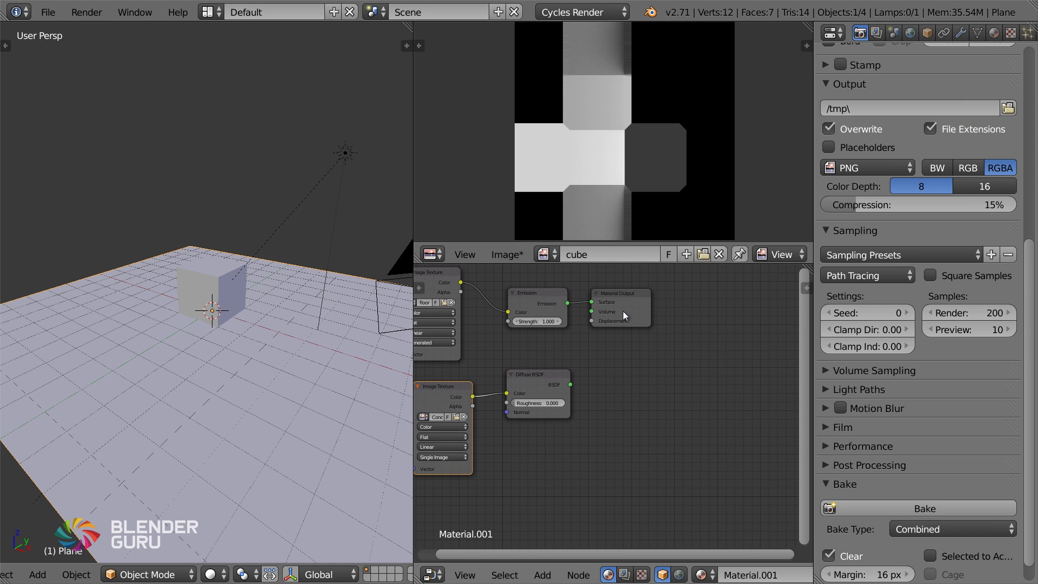
{"action": "left_click_drag", "start_coordinate": [622, 310], "coordinate": [724, 357]}
{"action": "left_click_drag", "start_coordinate": [608, 364], "coordinate": [581, 262], "text": "ctrl"}
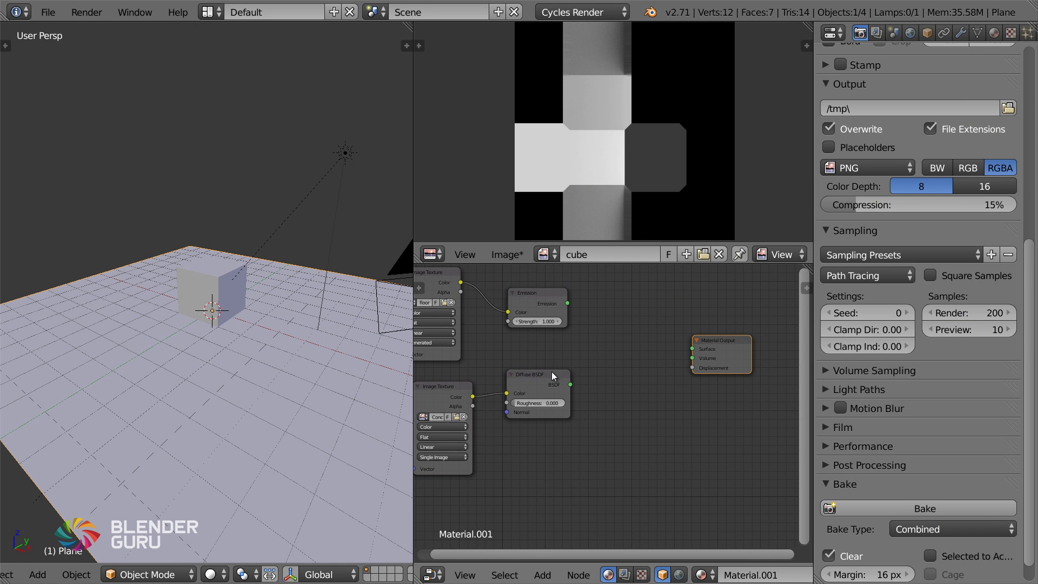
{"action": "left_click_drag", "start_coordinate": [570, 384], "coordinate": [635, 383]}
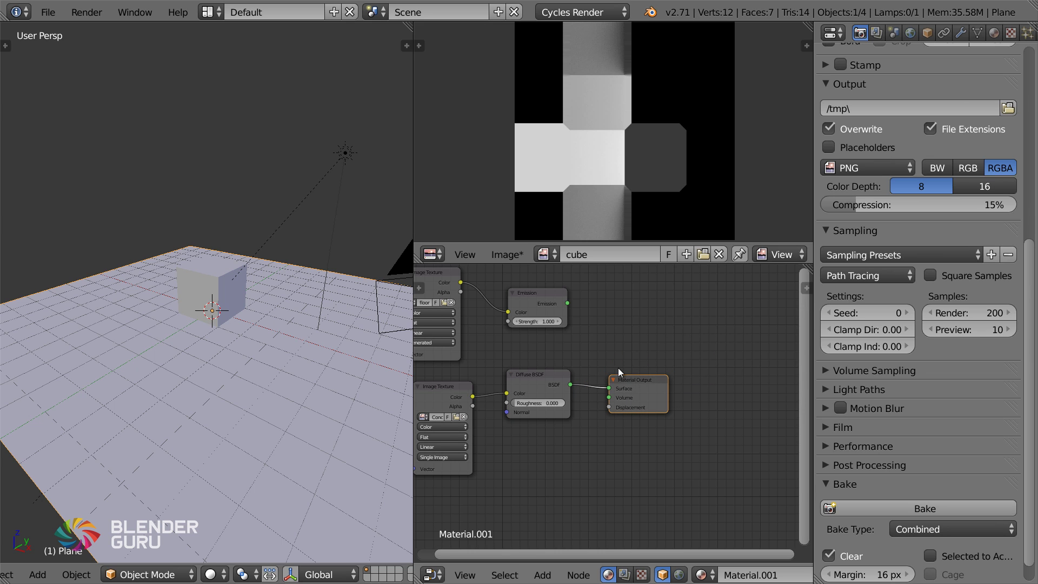
Switch the 3D viewport to Rendered shading to preview the concrete texture on the plane.
{"action": "middle_click_drag", "start_coordinate": [617, 304], "coordinate": [724, 271]}
{"action": "scroll", "coordinate": [637, 352], "scroll_direction": "up", "scroll_amount": 3}
{"action": "middle_click_drag", "start_coordinate": [576, 344], "coordinate": [624, 332]}
{"action": "left_click", "coordinate": [571, 346]}
{"action": "middle_click_drag", "start_coordinate": [579, 401], "coordinate": [603, 374]}
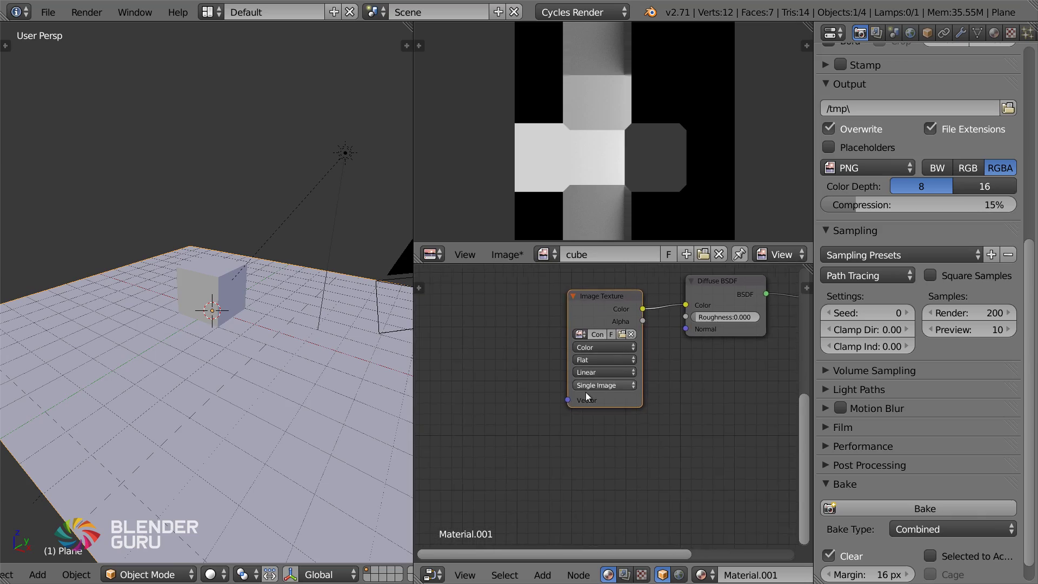
{"action": "scroll", "coordinate": [587, 396], "scroll_direction": "down", "scroll_amount": 1}
{"action": "left_click", "coordinate": [212, 574]}
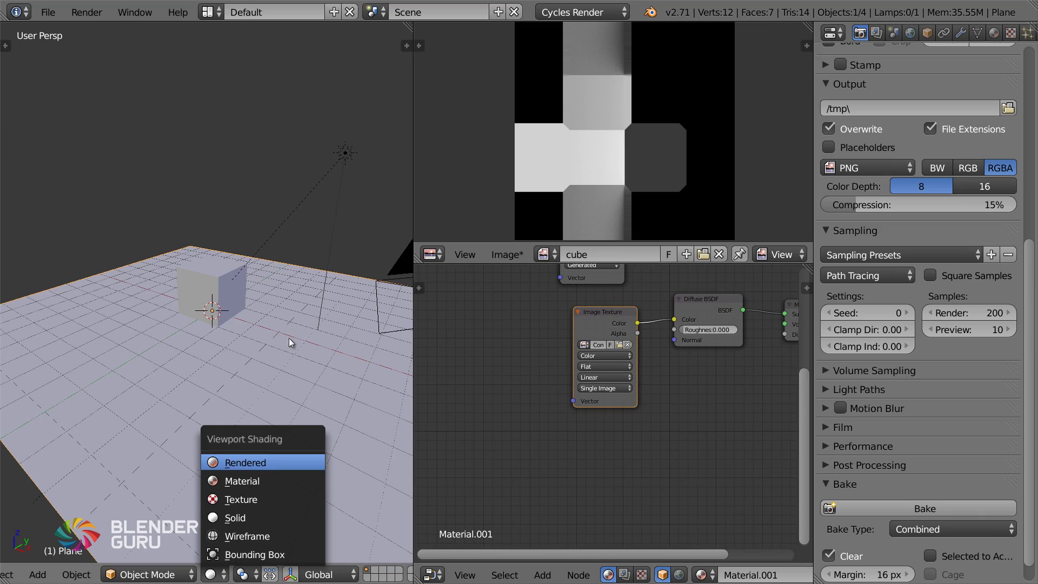
{"action": "left_click", "coordinate": [268, 461]}
{"action": "middle_click_drag", "start_coordinate": [251, 344], "coordinate": [273, 359]}
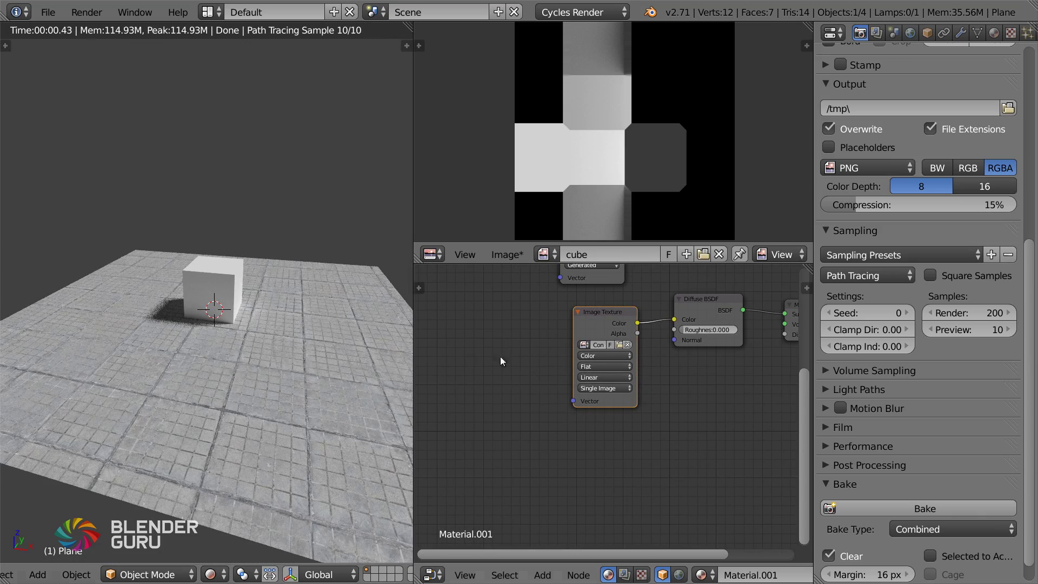
Add a Texture Coordinate node and place it ahead of the concrete Image Texture node.
{"action": "middle_click_drag", "start_coordinate": [501, 361], "coordinate": [578, 335]}
{"action": "key", "text": "shift+a"}
{"action": "mouse_move", "coordinate": [595, 264]}
{"action": "left_click", "coordinate": [653, 262]}
{"action": "left_click", "coordinate": [443, 309]}
{"action": "key", "text": "g"}
{"action": "left_click", "coordinate": [538, 335]}
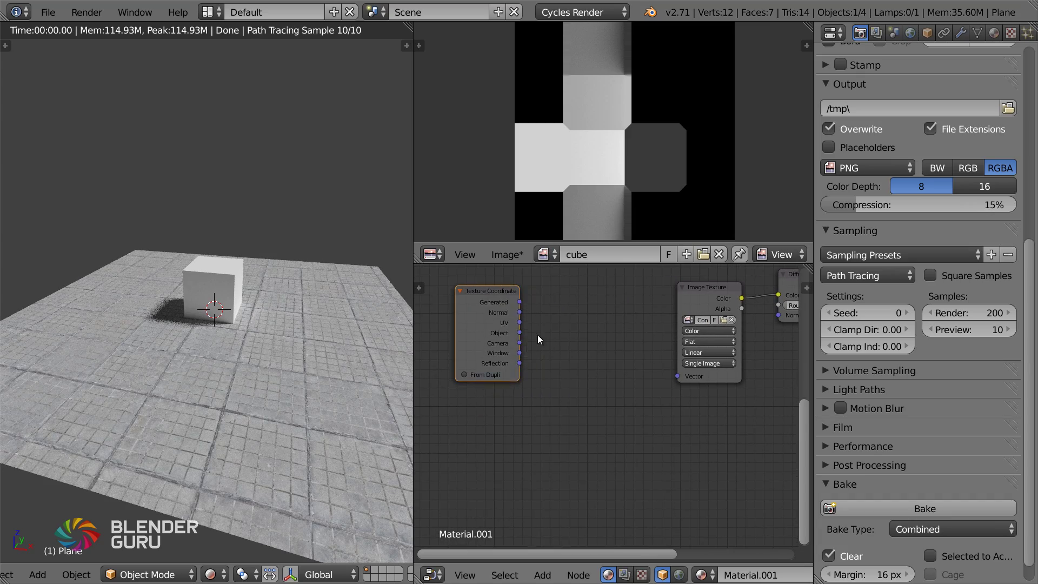
Add a Mapping node and connect the Texture Coordinate's UV output to its Vector input.
{"action": "key", "text": "shift+a"}
{"action": "mouse_move", "coordinate": [511, 420]}
{"action": "left_click", "coordinate": [562, 420]}
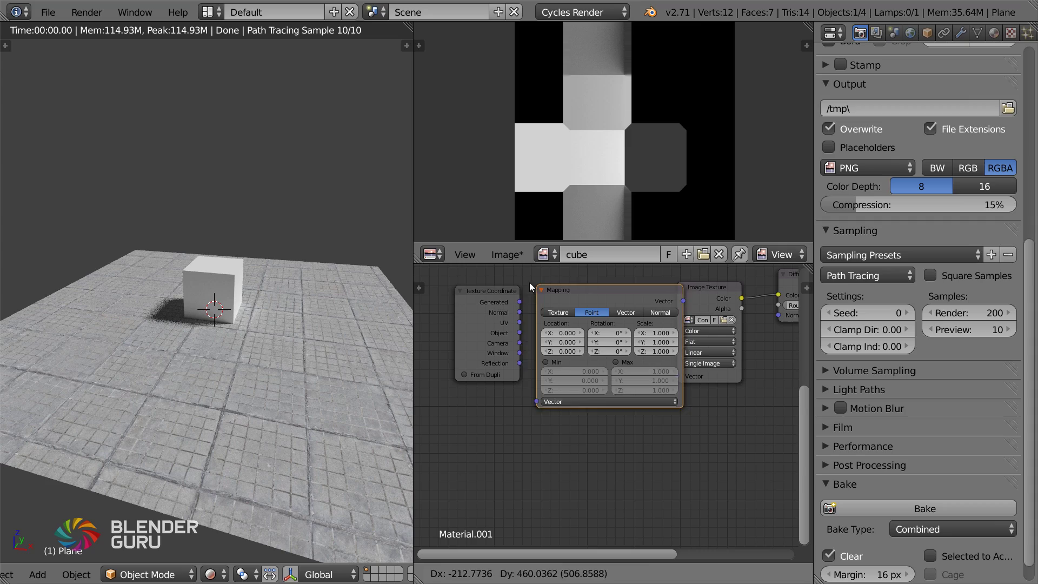
{"action": "left_click", "coordinate": [494, 301]}
{"action": "left_click_drag", "start_coordinate": [482, 304], "coordinate": [515, 403]}
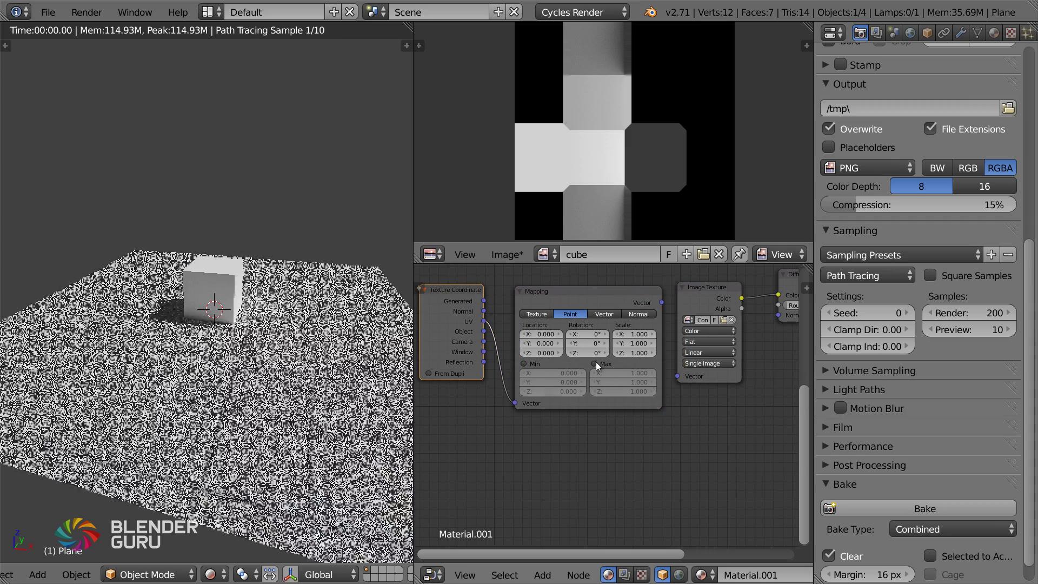
{"action": "left_click_drag", "start_coordinate": [662, 302], "coordinate": [678, 374]}
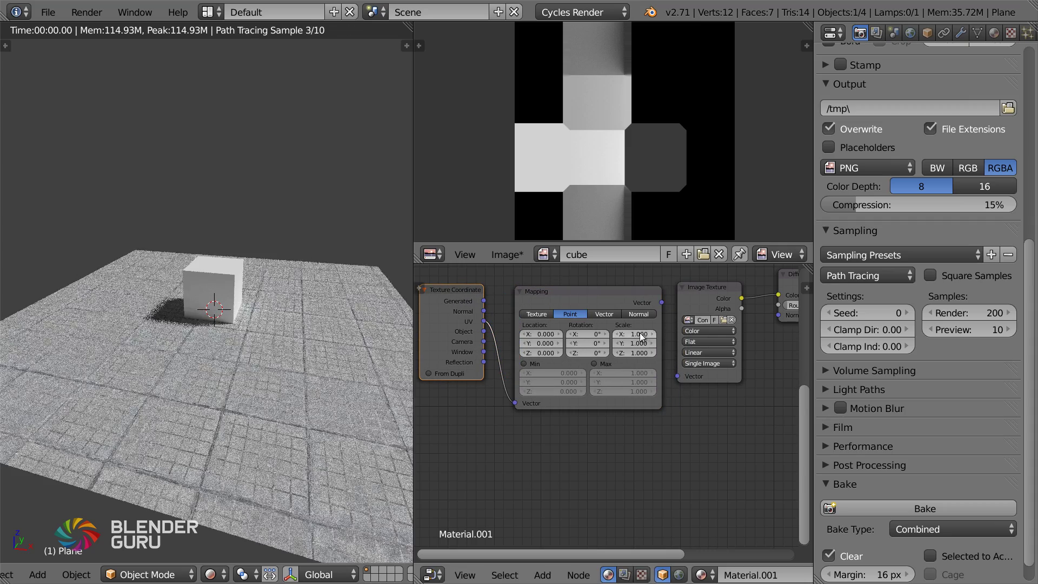
Set the Mapping node's scale to 2 on X, Y and Z.
{"action": "left_click", "coordinate": [640, 333]}
{"action": "type", "text": "2"}
{"action": "key", "text": "Tab"}
{"action": "type", "text": "2"}
{"action": "key", "text": "Tab"}
{"action": "type", "text": "2"}
{"action": "key", "text": "Return"}
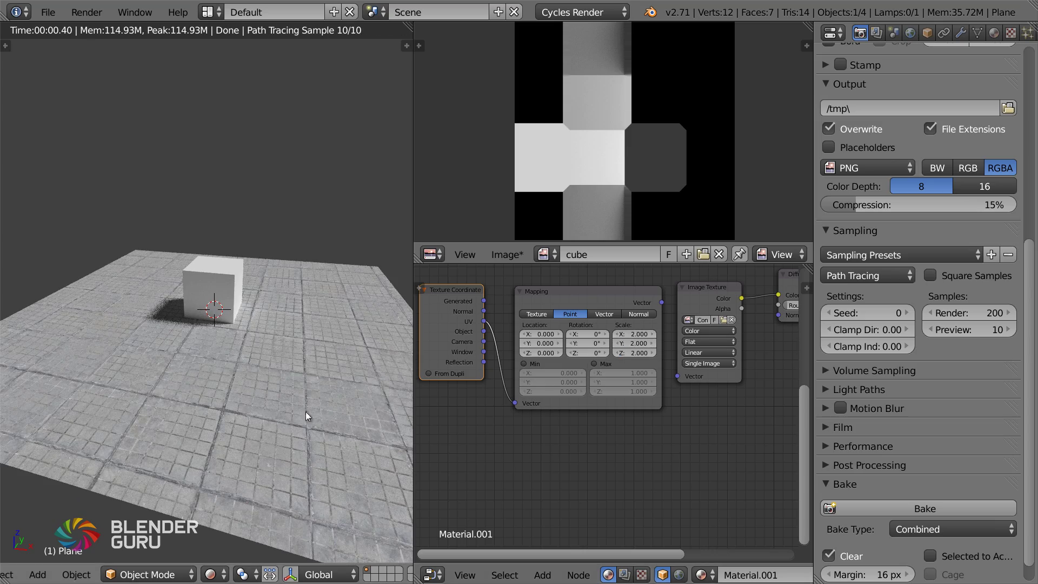
Connect the Mapping node's Vector output to the concrete Image Texture's Vector input.
{"action": "middle_click_drag", "start_coordinate": [605, 365], "coordinate": [544, 369]}
{"action": "left_click", "coordinate": [215, 574]}
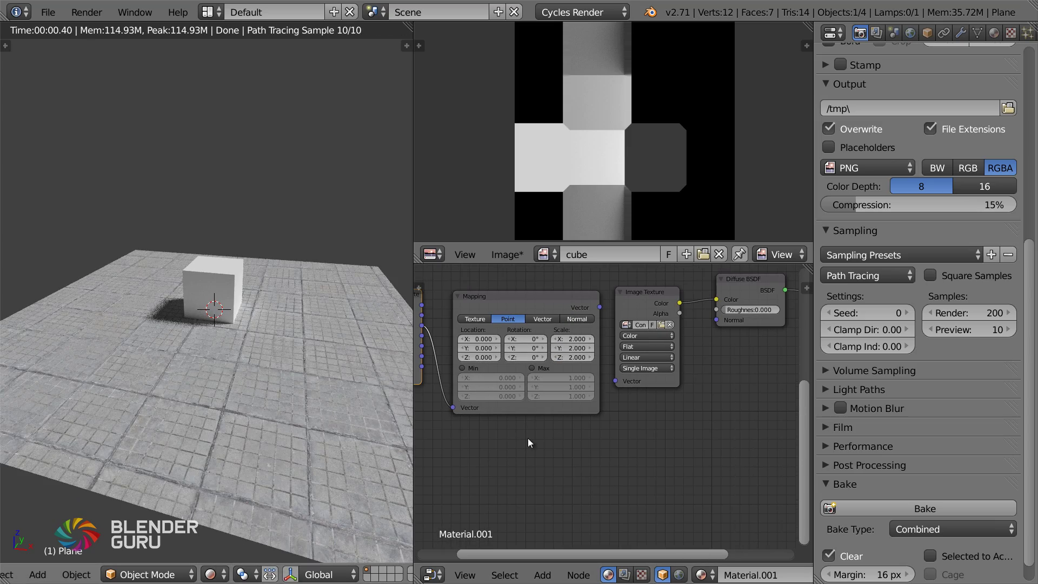
{"action": "middle_click_drag", "start_coordinate": [620, 327], "coordinate": [610, 329]}
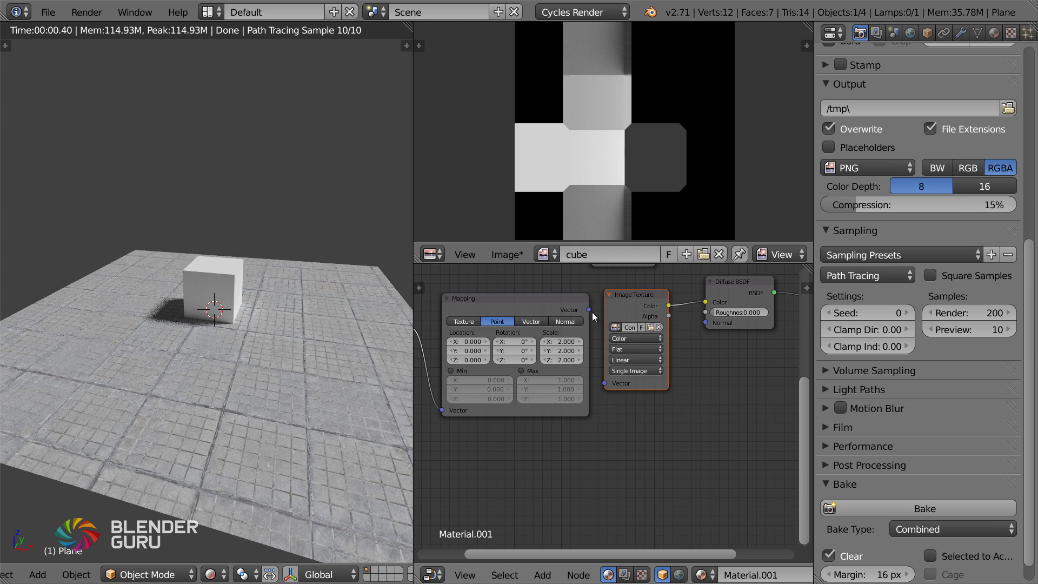
{"action": "left_click_drag", "start_coordinate": [589, 309], "coordinate": [605, 384]}
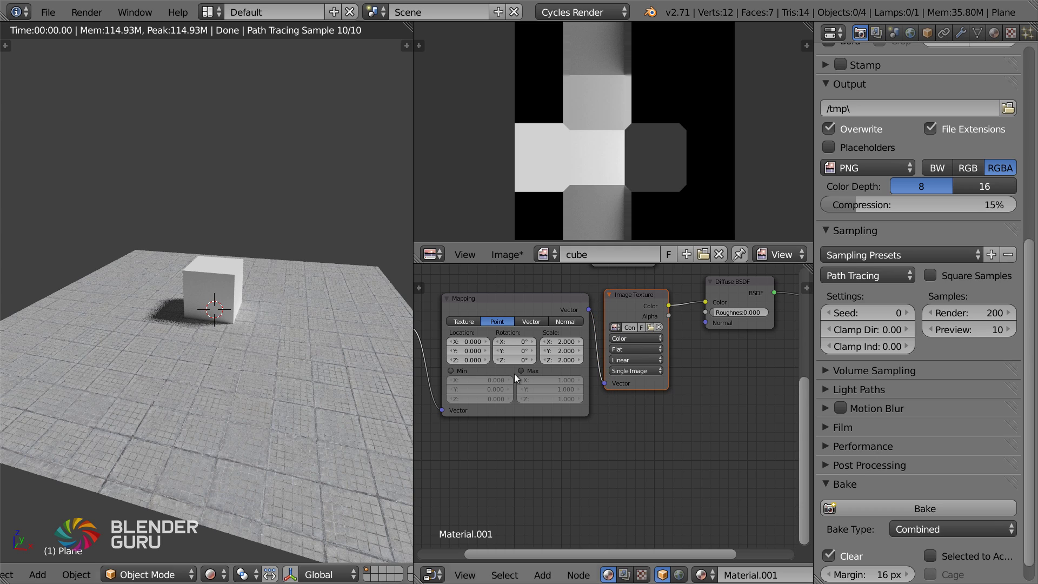
Move the Diffuse BSDF and Material Output nodes together, farther away from the concrete Image Texture.
{"action": "middle_click_drag", "start_coordinate": [703, 361], "coordinate": [600, 363]}
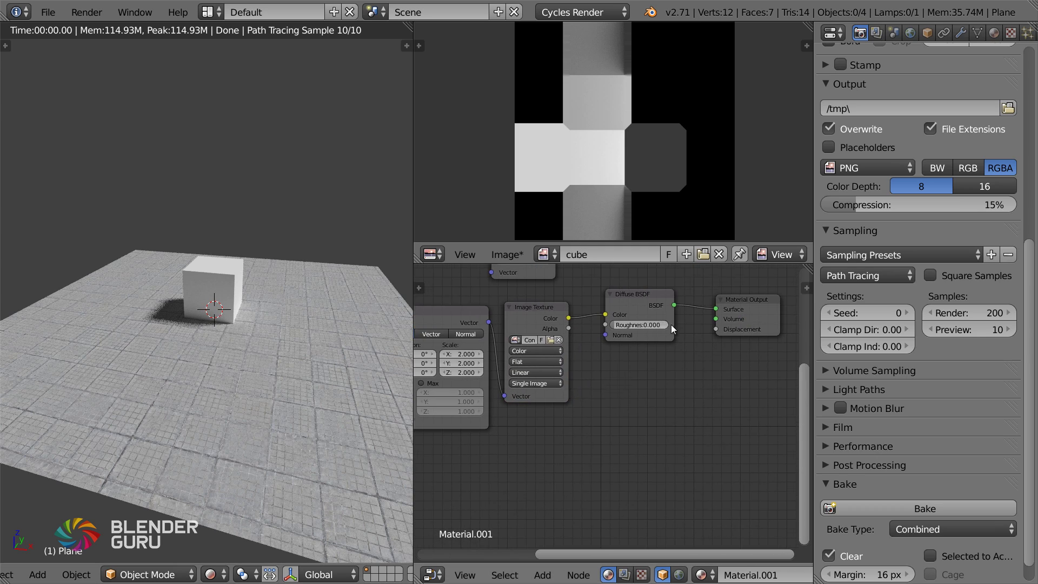
{"action": "scroll", "coordinate": [670, 325], "scroll_direction": "down", "scroll_amount": 3}
{"action": "key", "text": "a"}
{"action": "key", "text": "a"}
{"action": "key", "text": "b"}
{"action": "left_click_drag", "start_coordinate": [626, 305], "coordinate": [725, 368]}
{"action": "key", "text": "g"}
{"action": "left_click", "coordinate": [768, 371]}
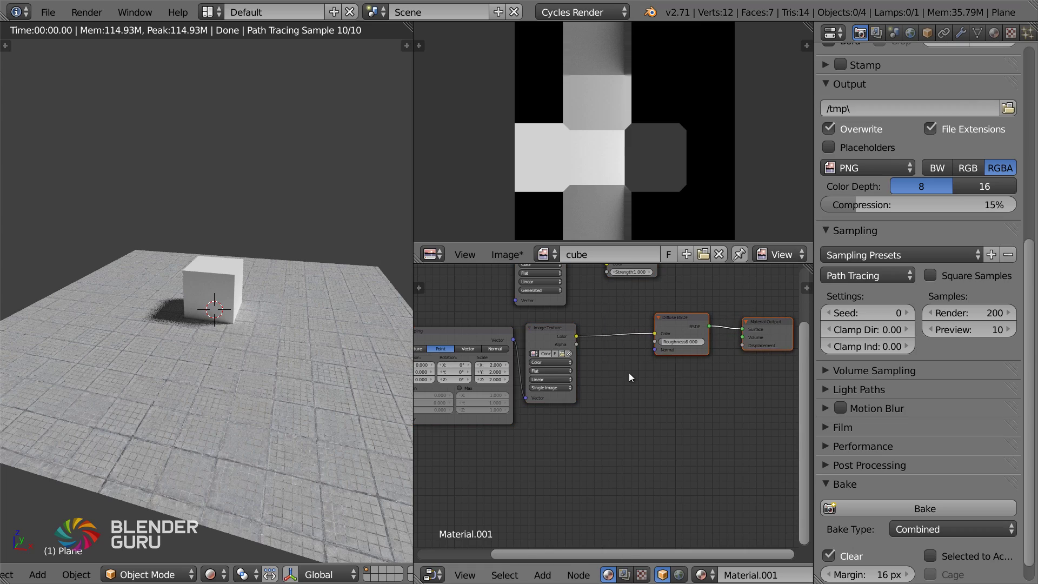
Duplicate the concrete Image Texture node and place the copy directly below the original.
{"action": "scroll", "coordinate": [629, 372], "scroll_direction": "up", "scroll_amount": 3}
{"action": "middle_click_drag", "start_coordinate": [579, 335], "coordinate": [609, 334]}
{"action": "key", "text": "a"}
{"action": "right_click", "coordinate": [559, 320]}
{"action": "key", "text": "shift+d"}
{"action": "key", "text": "y"}
{"action": "left_click", "coordinate": [565, 435]}
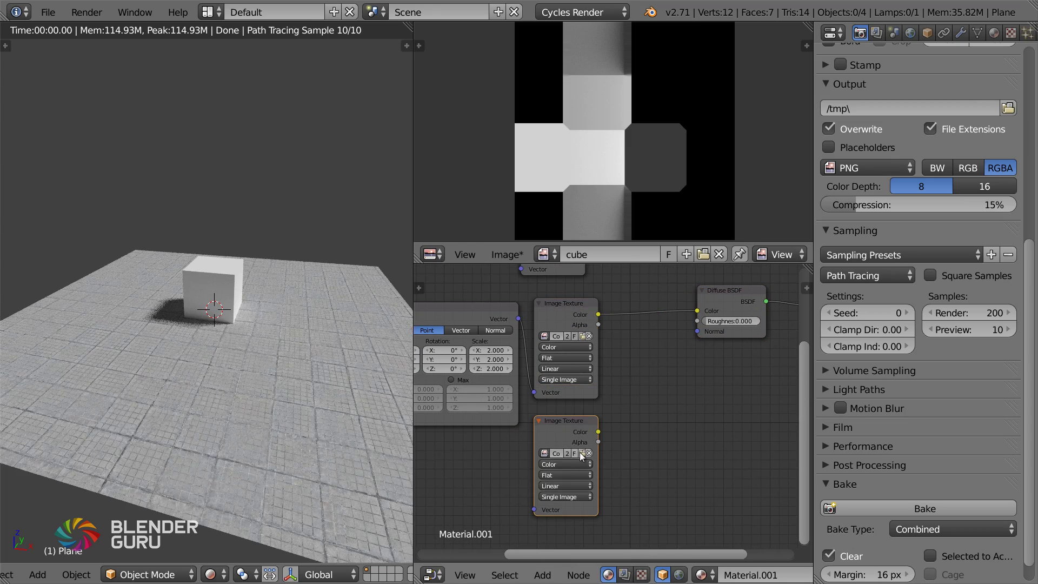
Load Concrete11_NRM.jpg into the duplicated Image Texture node in place of the concrete color image.
{"action": "left_click", "coordinate": [582, 454]}
{"action": "left_click", "coordinate": [291, 33]}
{"action": "scroll", "coordinate": [472, 421], "scroll_direction": "down", "scroll_amount": 5}
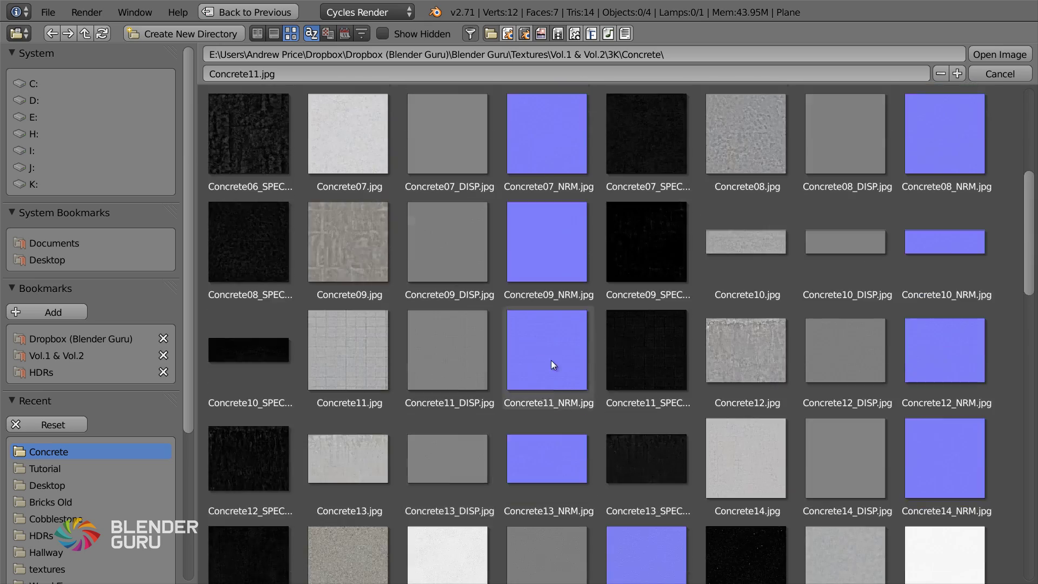
{"action": "left_click", "coordinate": [551, 360]}
{"action": "left_click", "coordinate": [998, 54]}
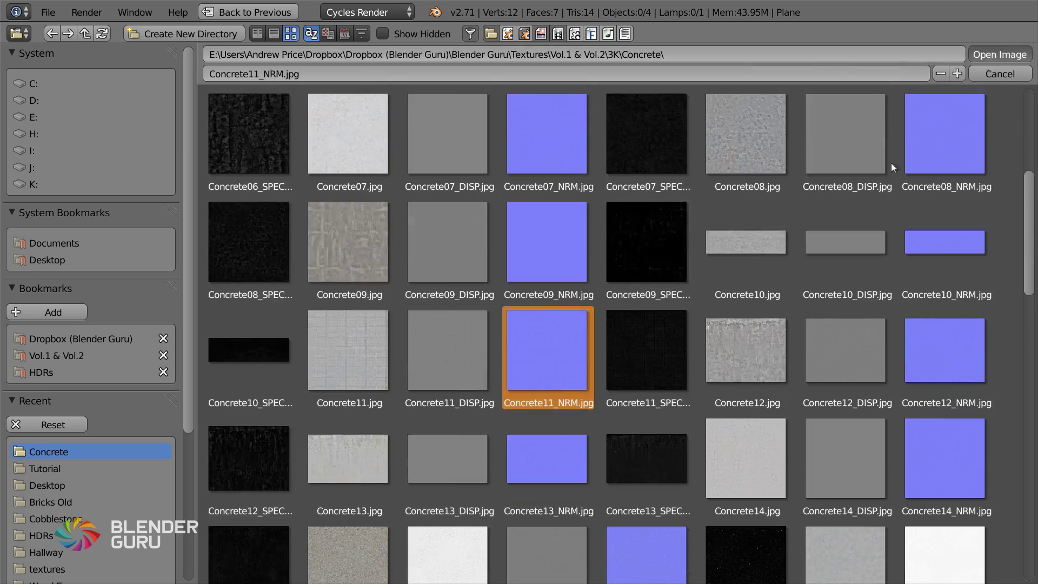
Move the Mapping side of the node tree farther from the image textures and connect Mapping's Vector output to the normal Image Texture.
{"action": "middle_click_drag", "start_coordinate": [590, 357], "coordinate": [670, 316]}
{"action": "scroll", "coordinate": [595, 329], "scroll_direction": "down", "scroll_amount": 4}
{"action": "key", "text": "b"}
{"action": "left_click_drag", "start_coordinate": [461, 312], "coordinate": [550, 350]}
{"action": "key", "text": "g"}
{"action": "left_click", "coordinate": [523, 351]}
{"action": "key", "text": "a"}
{"action": "left_click_drag", "start_coordinate": [575, 311], "coordinate": [615, 452]}
Set the color space of the lower Image Texture node, holding the concrete normal image, to Non-Color Data.
{"action": "middle_click_drag", "start_coordinate": [688, 344], "coordinate": [598, 404]}
{"action": "scroll", "coordinate": [611, 403], "scroll_direction": "up", "scroll_amount": 3}
{"action": "left_click", "coordinate": [595, 433]}
{"action": "left_click", "coordinate": [594, 416]}
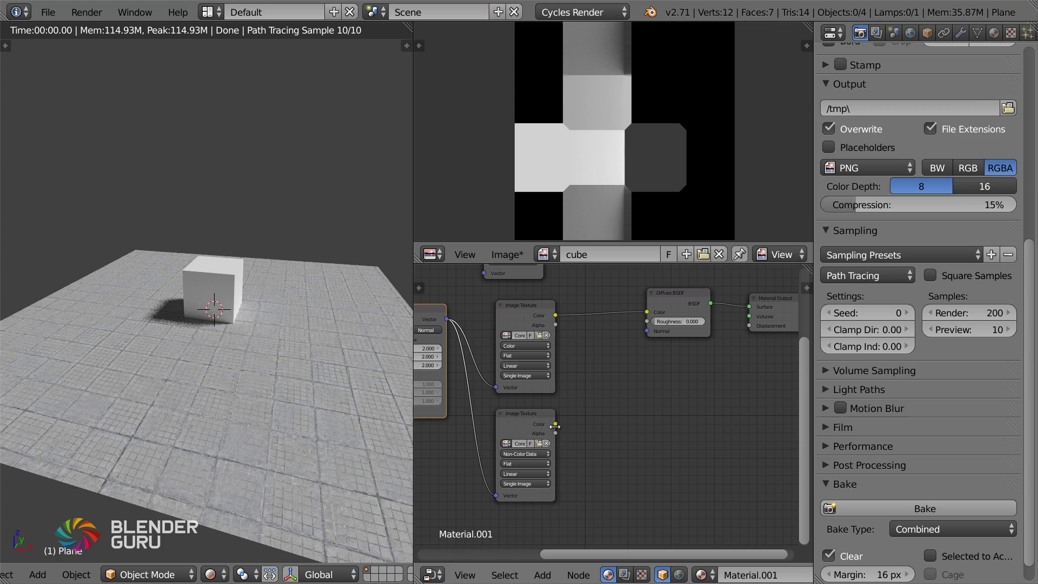
Add a Normal Map node, feed it the normal image's Color, and connect its Normal output to the Diffuse BSDF's Normal.
{"action": "key", "text": "shift+a"}
{"action": "mouse_move", "coordinate": [594, 409]}
{"action": "left_click", "coordinate": [636, 449]}
{"action": "left_click", "coordinate": [613, 446]}
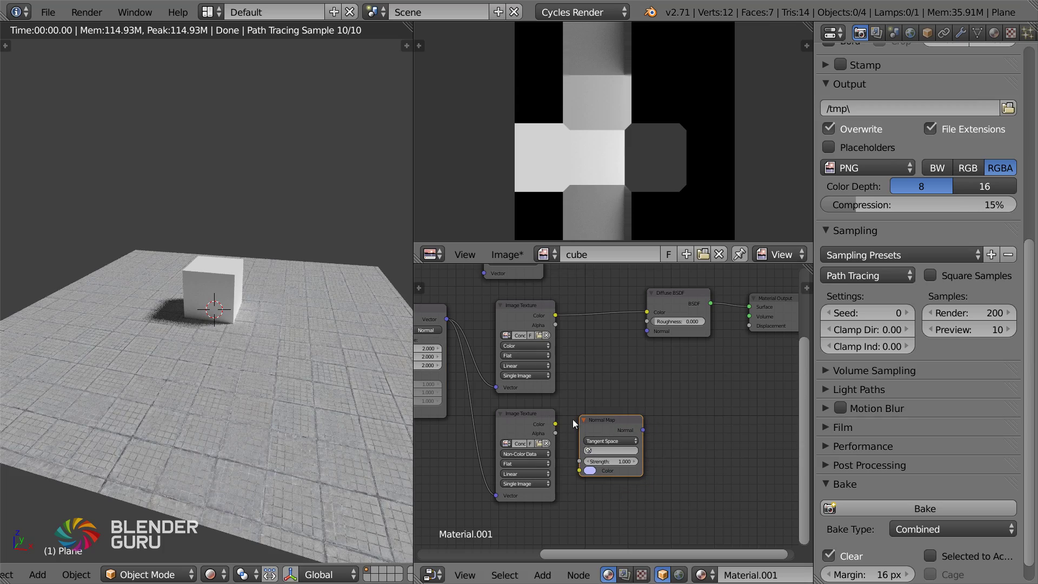
{"action": "left_click_drag", "start_coordinate": [555, 424], "coordinate": [579, 471]}
{"action": "left_click_drag", "start_coordinate": [649, 433], "coordinate": [648, 331]}
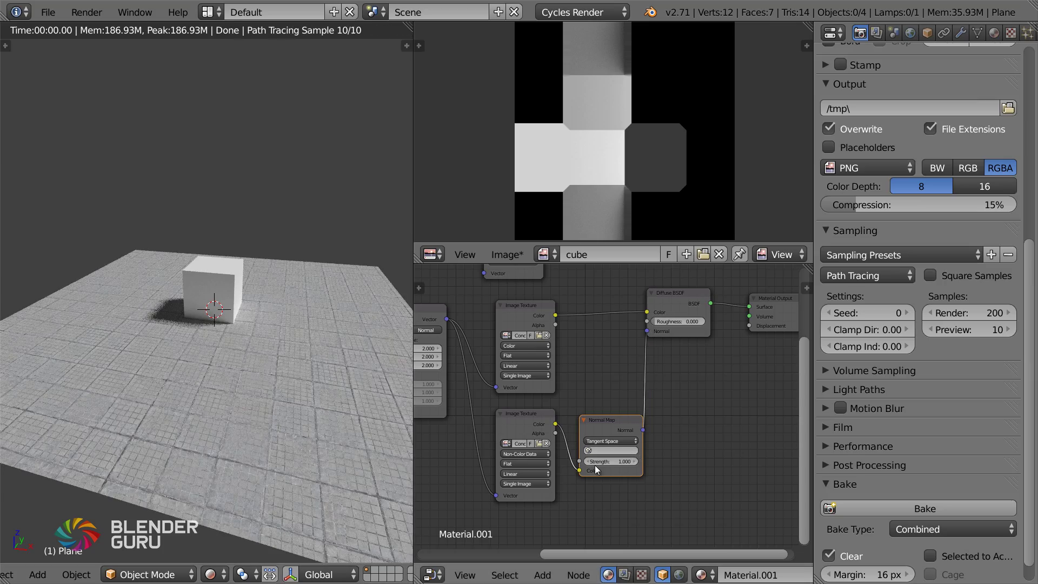
Set the Normal Map node's strength to 2 and check the concrete bumps in the rendered viewport.
{"action": "left_click", "coordinate": [621, 462]}
{"action": "type", "text": "2"}
{"action": "key", "text": "Return"}
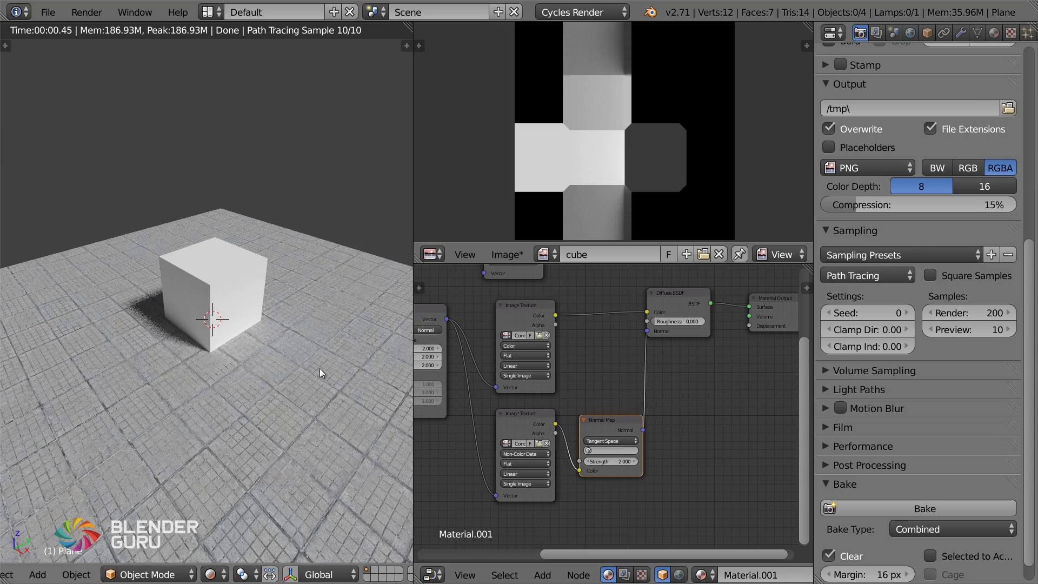
{"action": "scroll", "coordinate": [319, 368], "scroll_direction": "down", "scroll_amount": 3}
{"action": "middle_click_drag", "start_coordinate": [688, 378], "coordinate": [659, 460]}
{"action": "scroll", "coordinate": [710, 407], "scroll_direction": "down", "scroll_amount": 1}
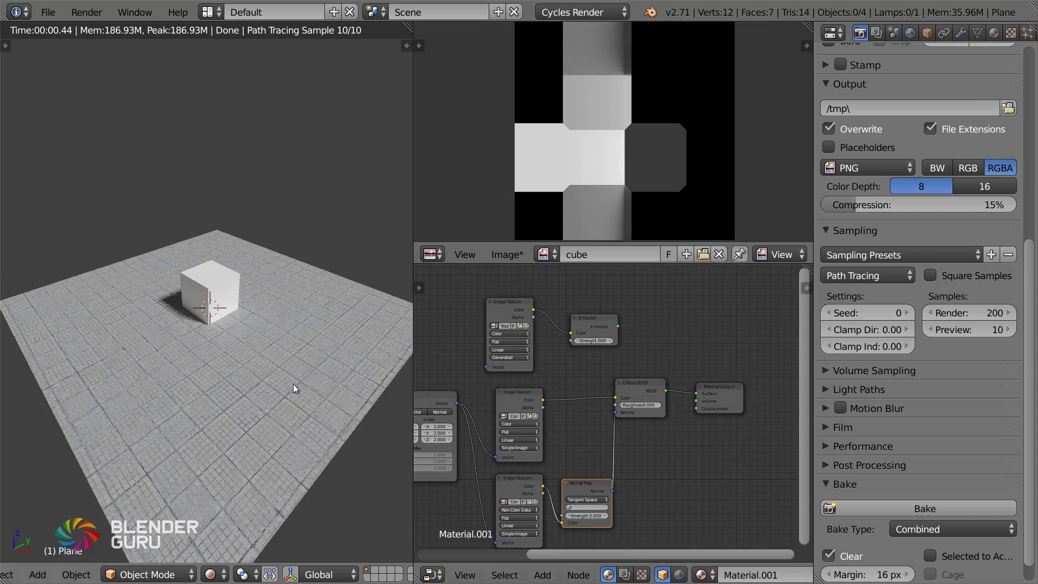
{"action": "scroll", "coordinate": [216, 365], "scroll_direction": "up", "scroll_amount": 1}
{"action": "scroll", "coordinate": [178, 354], "scroll_direction": "up", "scroll_amount": 2}
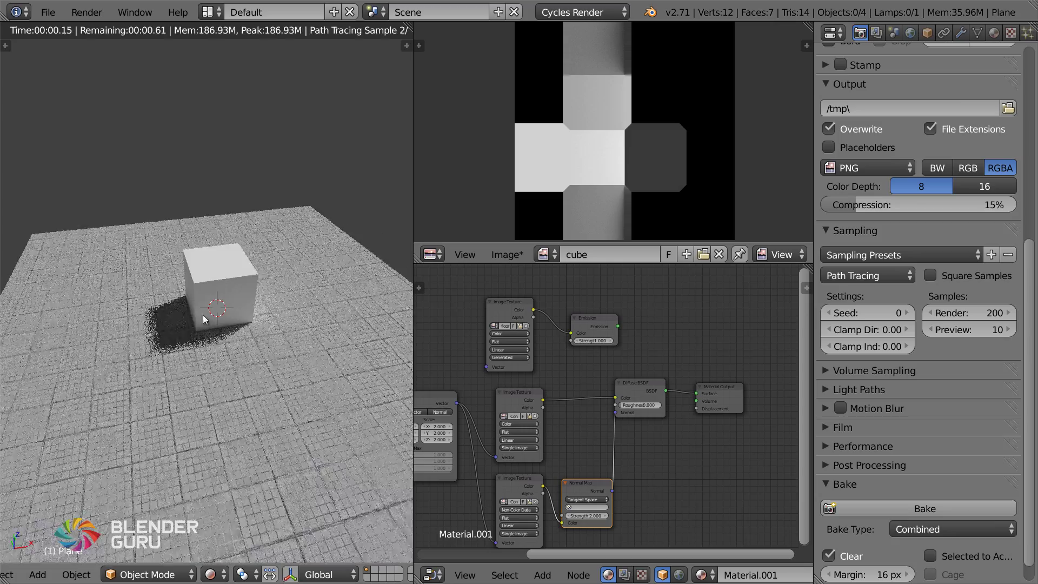
Select the cube and connect its Diffuse BSDF to the Material Output's Surface input in place of the Emission shader.
{"action": "middle_click_drag", "start_coordinate": [632, 374], "coordinate": [643, 394]}
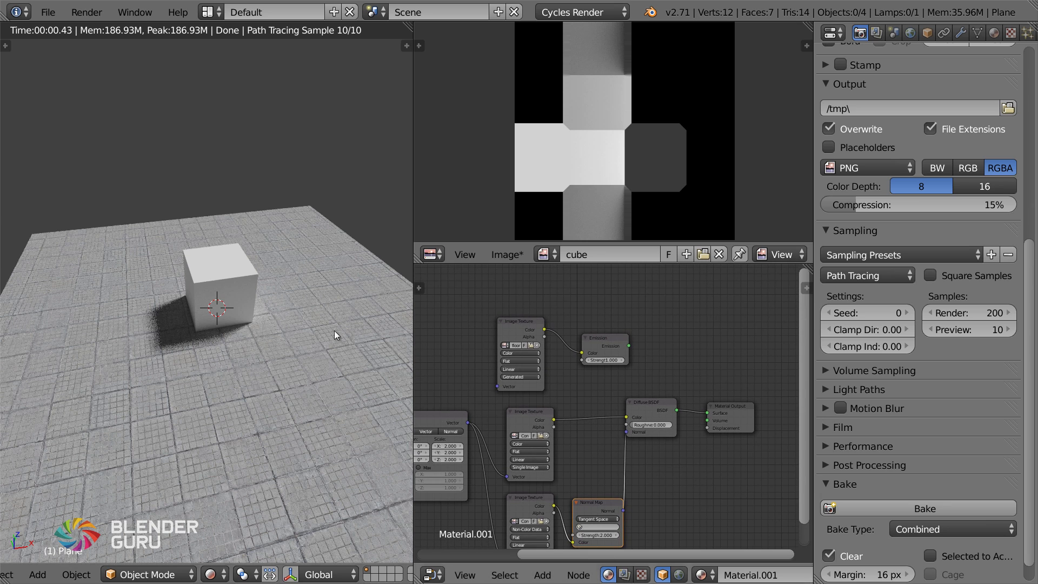
{"action": "right_click", "coordinate": [232, 287]}
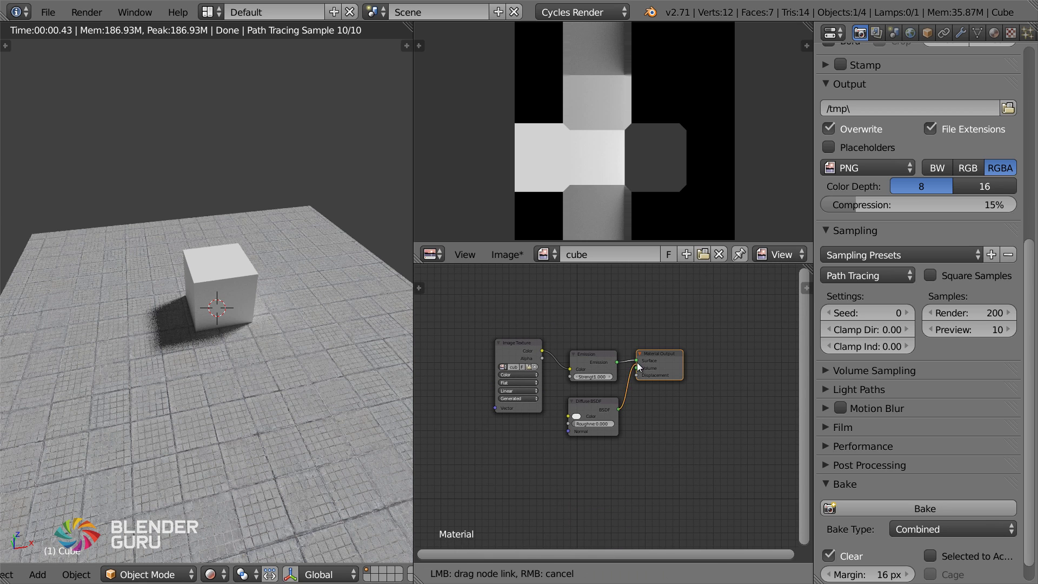
Select the plane, make its floor Image Texture the active node, and bake the Combined pass into it.
{"action": "right_click", "coordinate": [260, 322]}
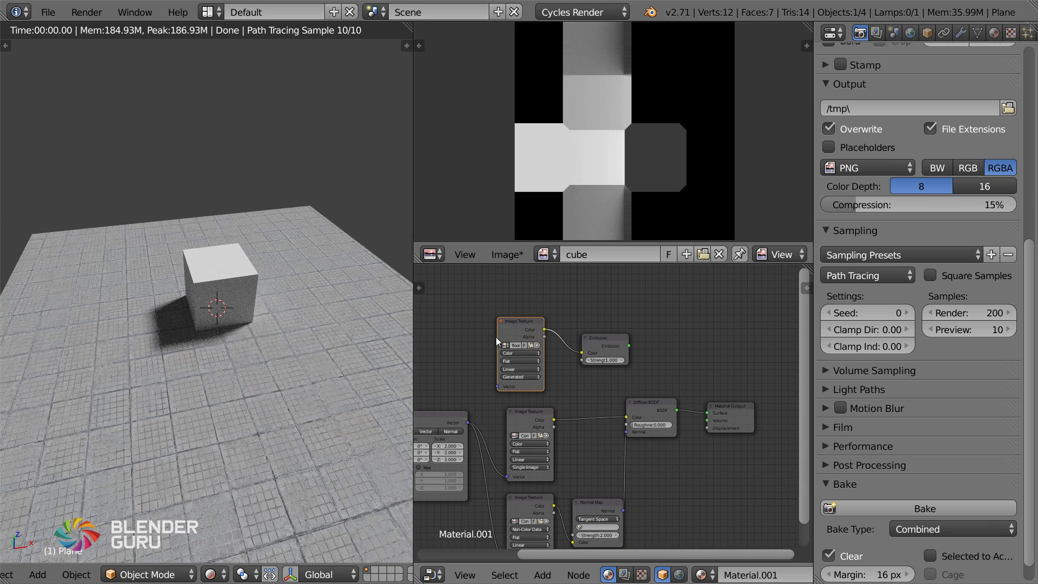
{"action": "scroll", "coordinate": [495, 336], "scroll_direction": "up", "scroll_amount": 3}
{"action": "middle_click_drag", "start_coordinate": [563, 289], "coordinate": [608, 324]}
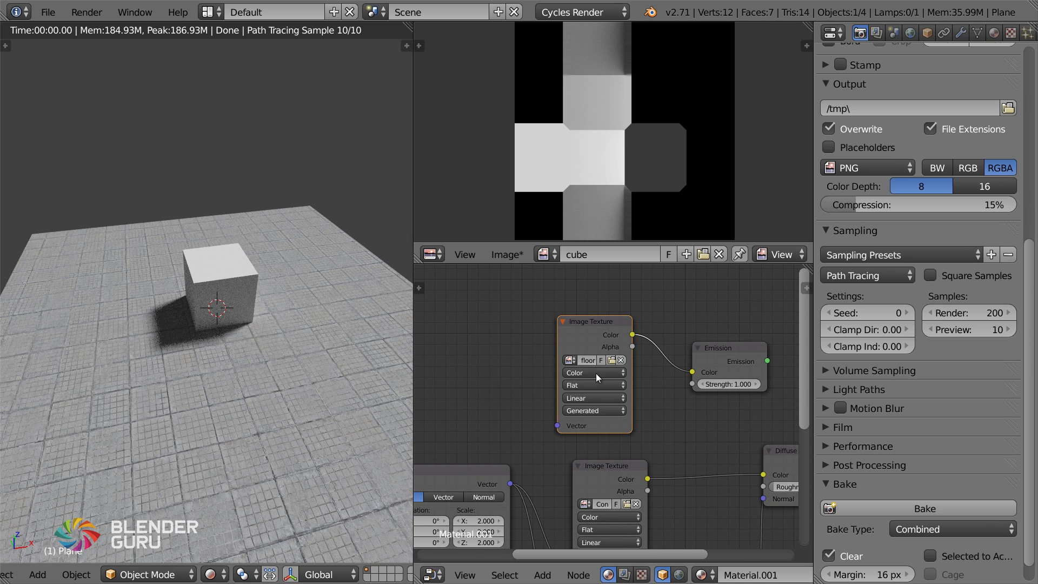
{"action": "scroll", "coordinate": [585, 369], "scroll_direction": "up", "scroll_amount": 1}
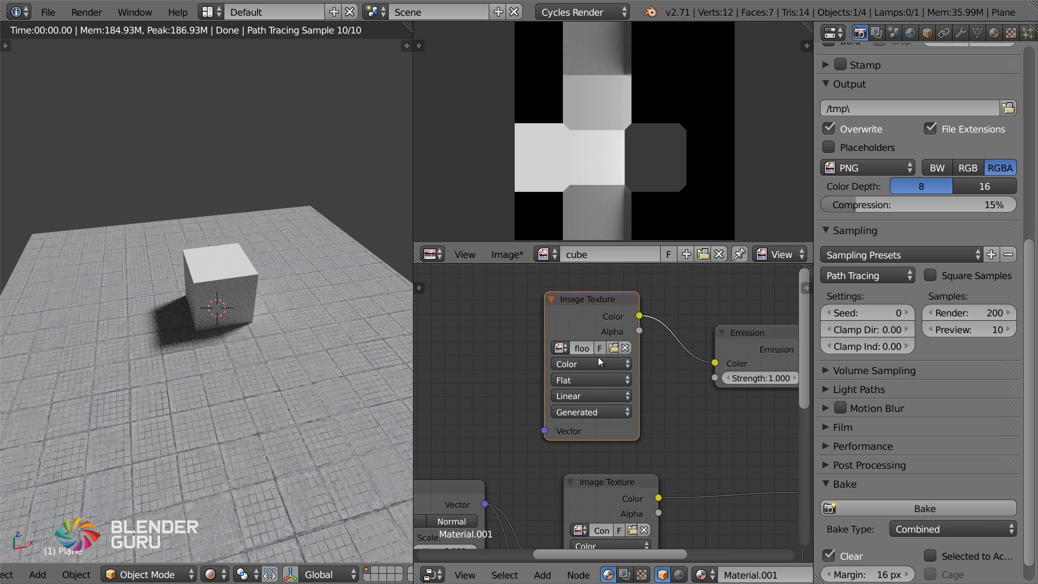
{"action": "scroll", "coordinate": [595, 365], "scroll_direction": "down", "scroll_amount": 5}
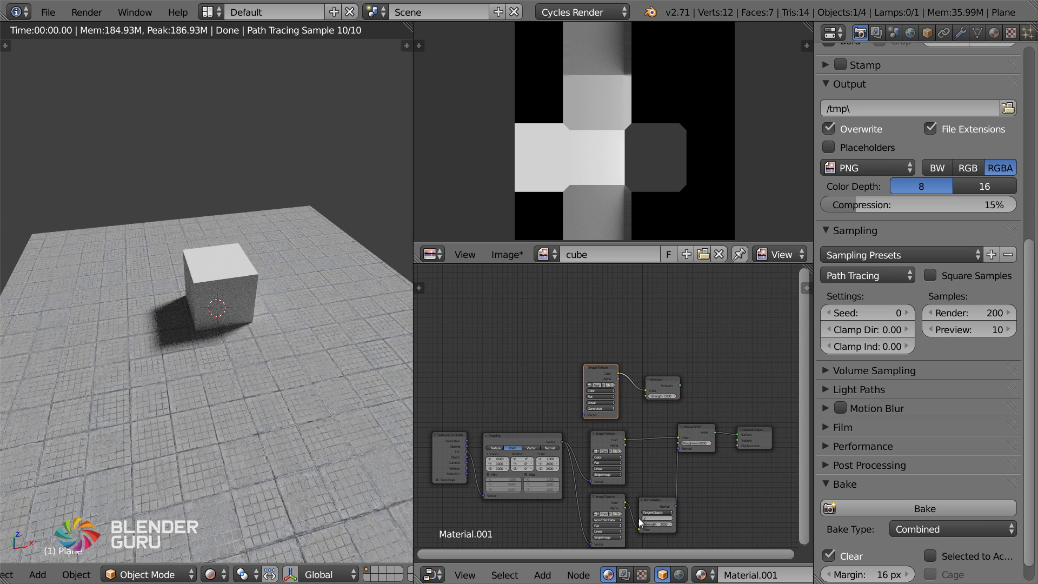
{"action": "scroll", "coordinate": [588, 494], "scroll_direction": "up", "scroll_amount": 5}
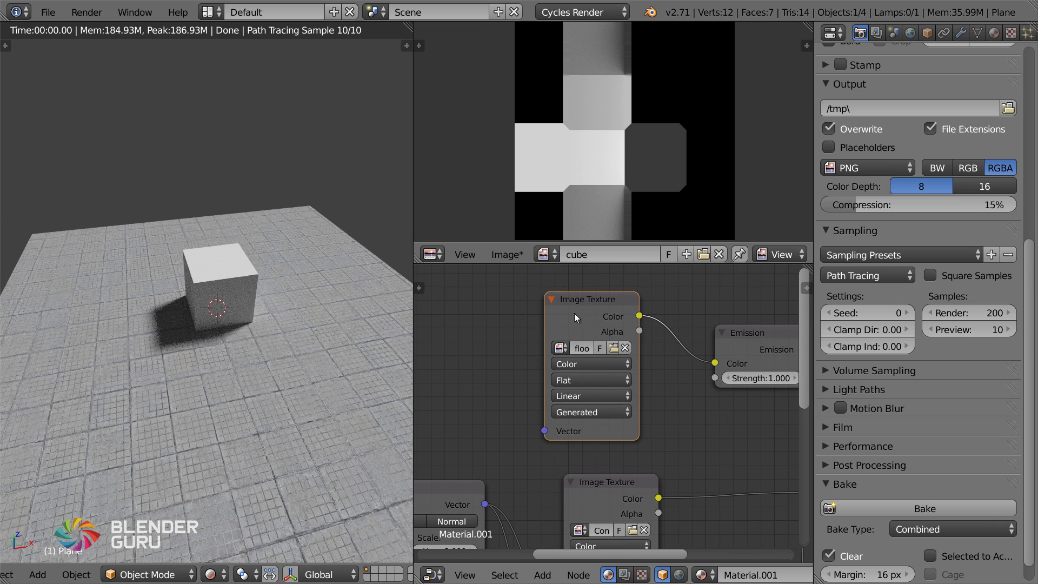
{"action": "left_click_drag", "start_coordinate": [574, 313], "coordinate": [592, 324]}
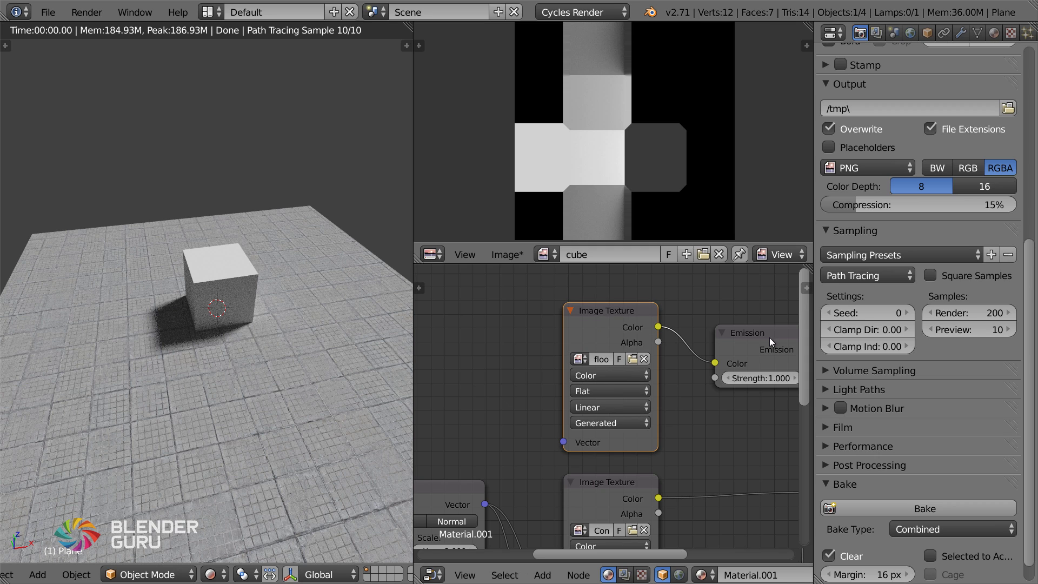
{"action": "left_click", "coordinate": [891, 505]}
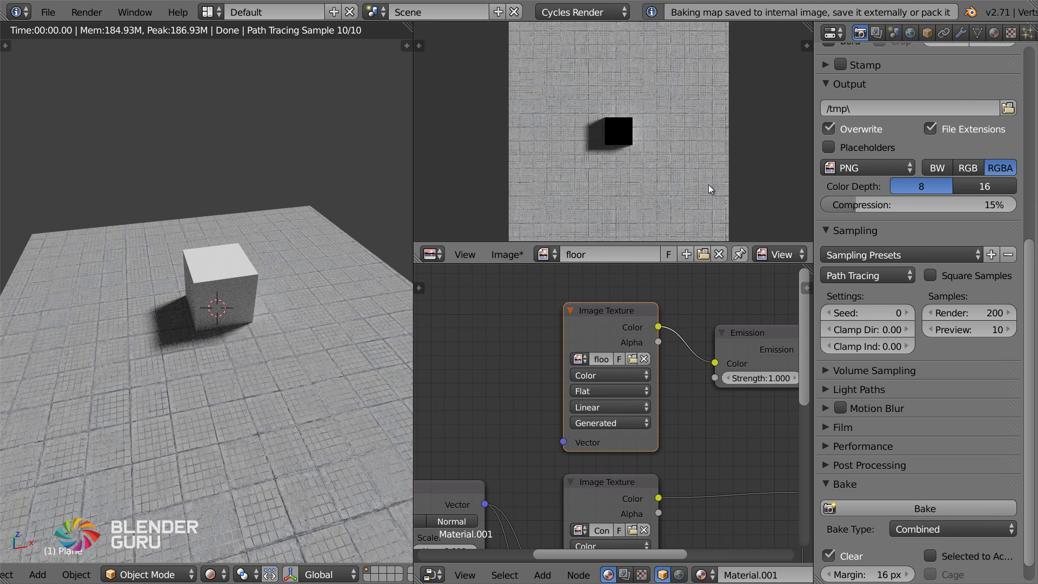
Examine the baked floor image up close, checking the concrete detail and the cube's shadow.
{"action": "scroll", "coordinate": [708, 184], "scroll_direction": "up", "scroll_amount": 2}
{"action": "middle_click_drag", "start_coordinate": [604, 85], "coordinate": [614, 145]}
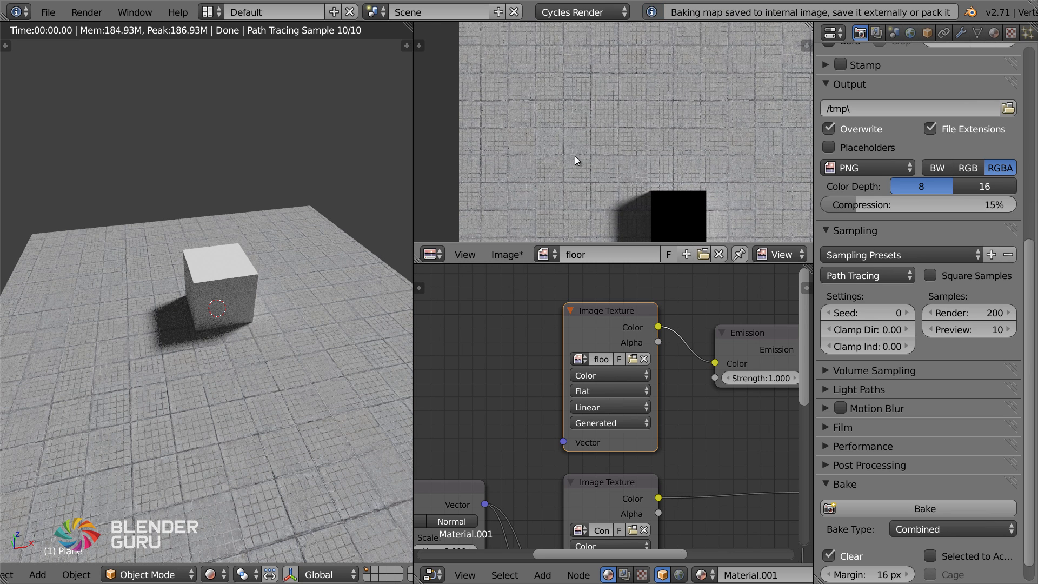
{"action": "middle_click_drag", "start_coordinate": [627, 477], "coordinate": [625, 426]}
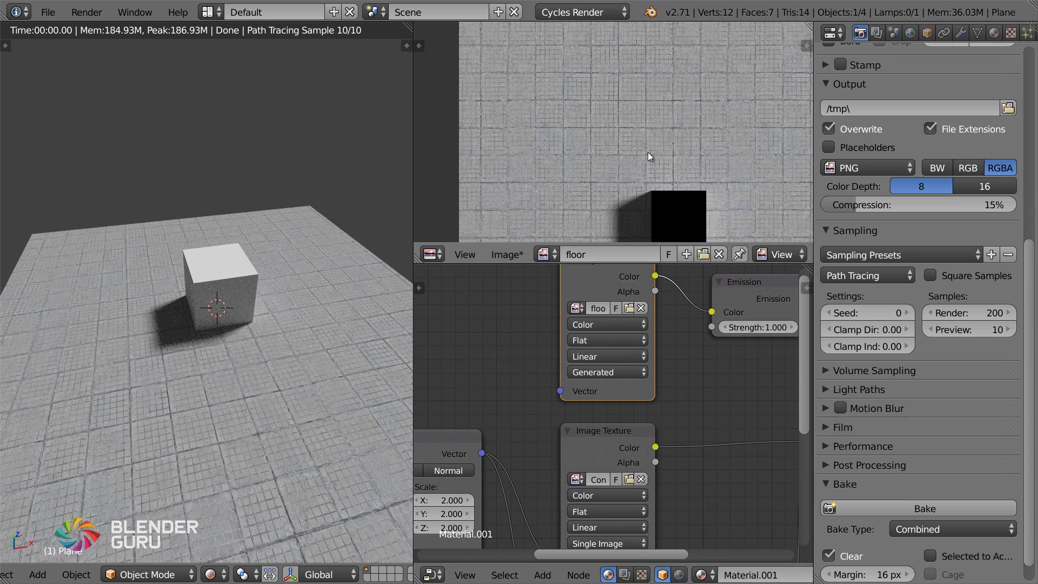
{"action": "scroll", "coordinate": [648, 151], "scroll_direction": "up", "scroll_amount": 5}
{"action": "scroll", "coordinate": [605, 128], "scroll_direction": "down", "scroll_amount": 10}
{"action": "middle_click_drag", "start_coordinate": [633, 173], "coordinate": [621, 137]}
{"action": "scroll", "coordinate": [649, 138], "scroll_direction": "up", "scroll_amount": 7}
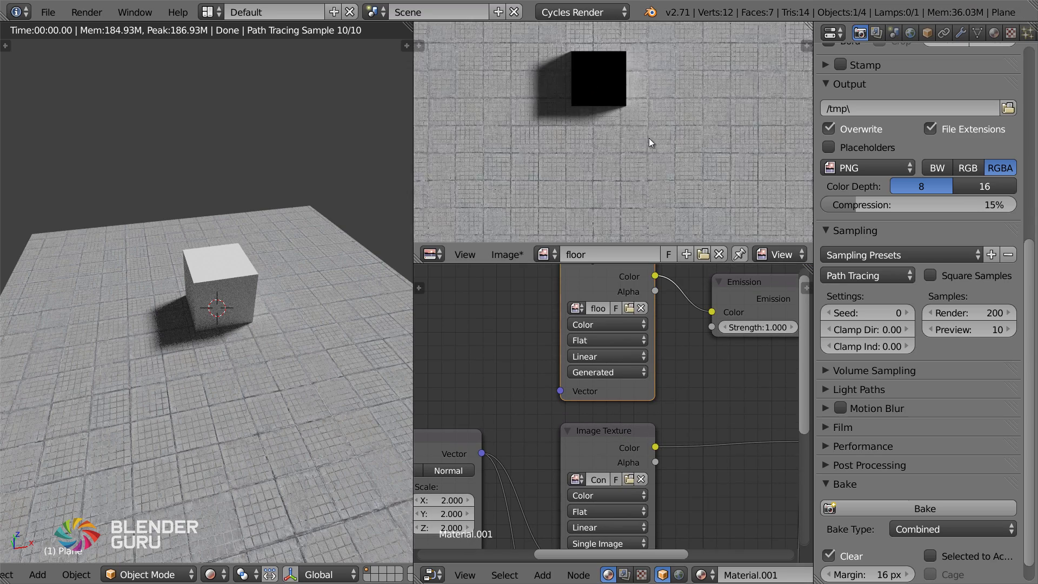
{"action": "middle_click_drag", "start_coordinate": [673, 179], "coordinate": [604, 115]}
{"action": "scroll", "coordinate": [647, 162], "scroll_direction": "down", "scroll_amount": 2}
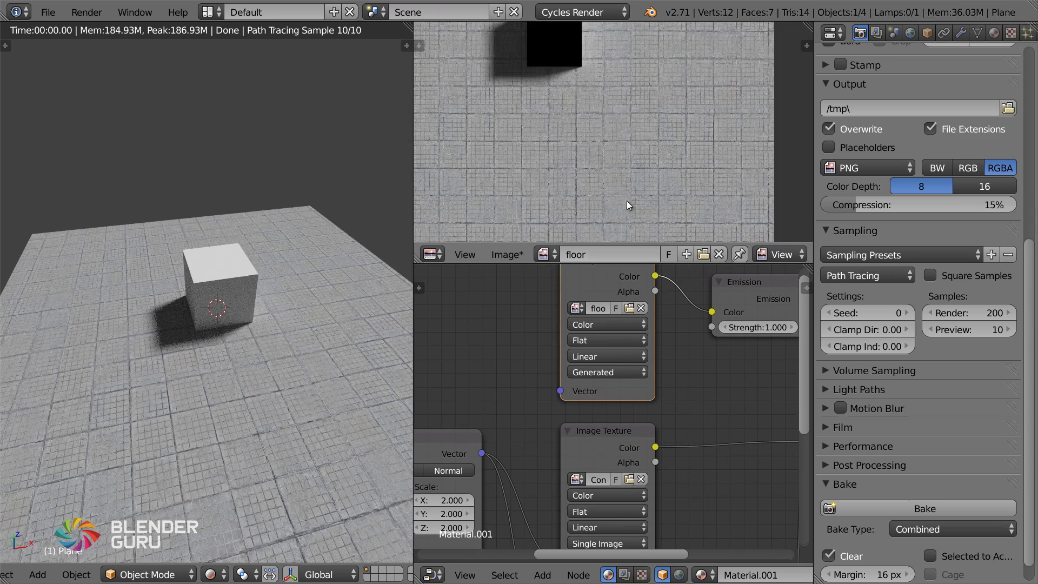
{"action": "scroll", "coordinate": [618, 199], "scroll_direction": "down", "scroll_amount": 1}
{"action": "middle_click_drag", "start_coordinate": [598, 182], "coordinate": [642, 202]}
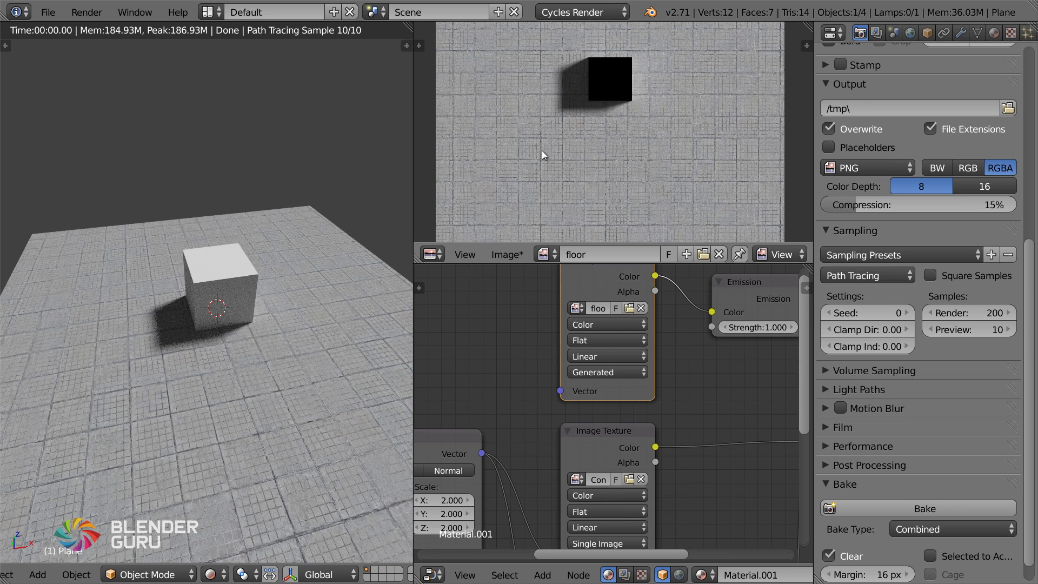
Save the baked floor image as floor.png in the Tutorial folder.
{"action": "left_click", "coordinate": [516, 254]}
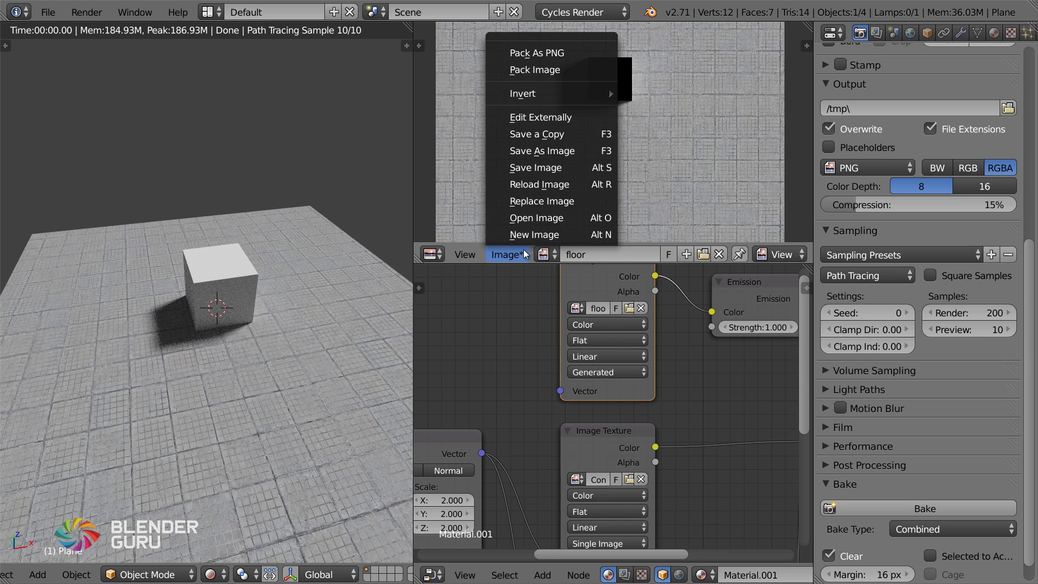
{"action": "left_click", "coordinate": [542, 151]}
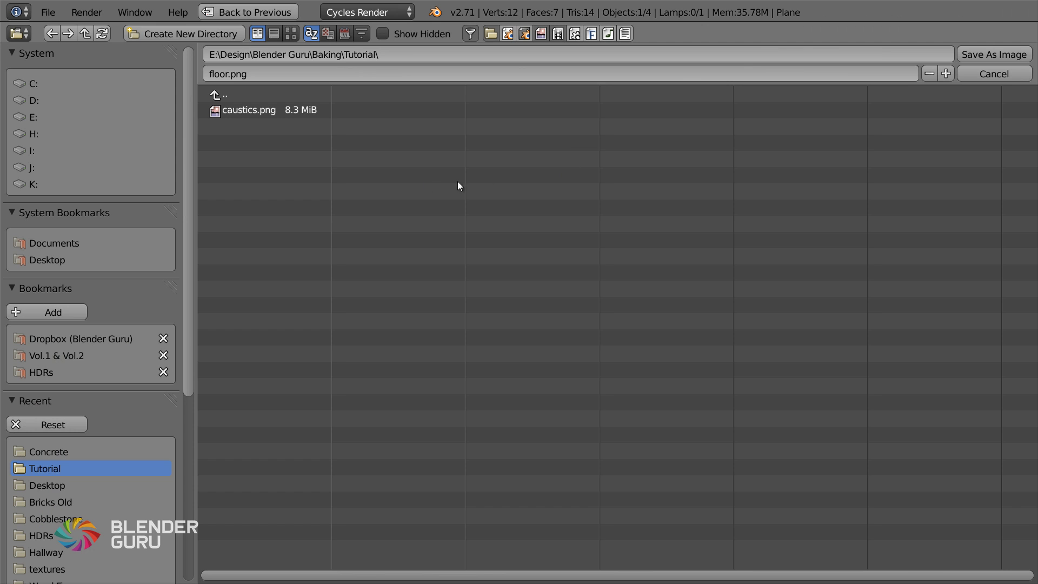
{"action": "left_click", "coordinate": [997, 53]}
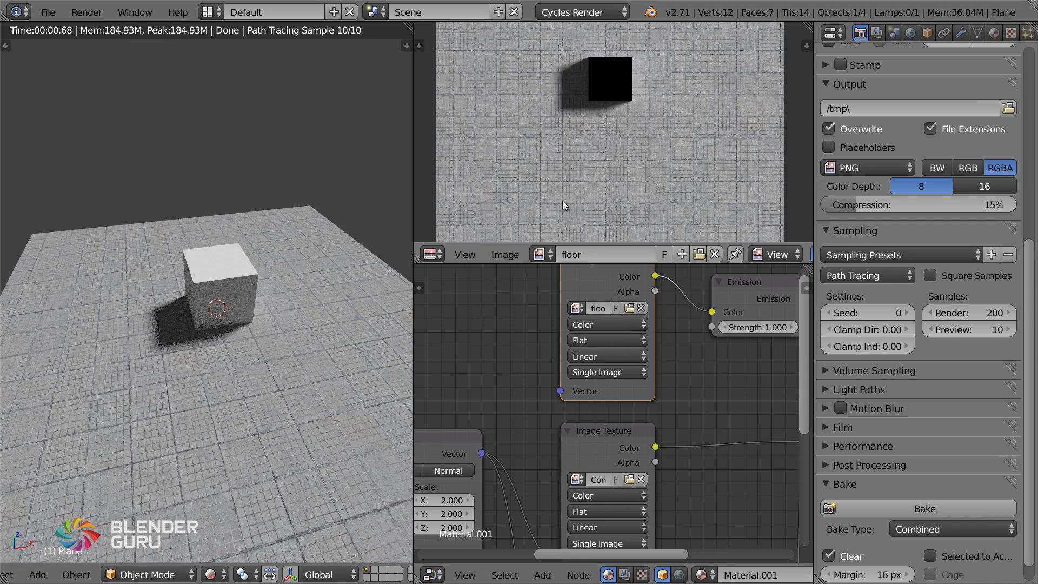
Select the cube, make its cube Image Texture the active node, and bake the Combined pass into it.
{"action": "right_click", "coordinate": [230, 276]}
{"action": "middle_click_drag", "start_coordinate": [714, 362], "coordinate": [629, 400]}
{"action": "scroll", "coordinate": [629, 400], "scroll_direction": "down", "scroll_amount": 2}
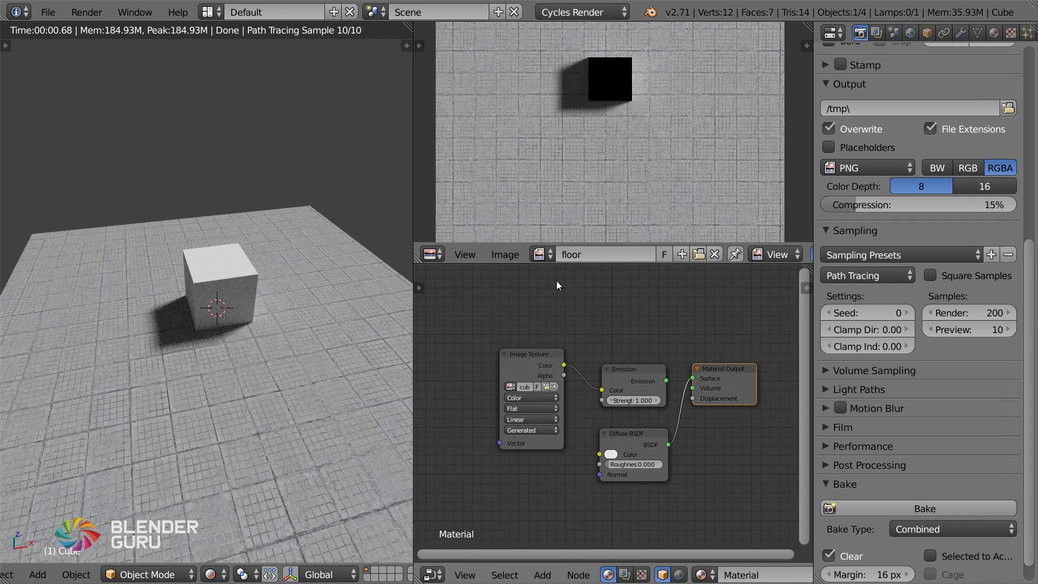
{"action": "middle_click_drag", "start_coordinate": [262, 306], "coordinate": [212, 313]}
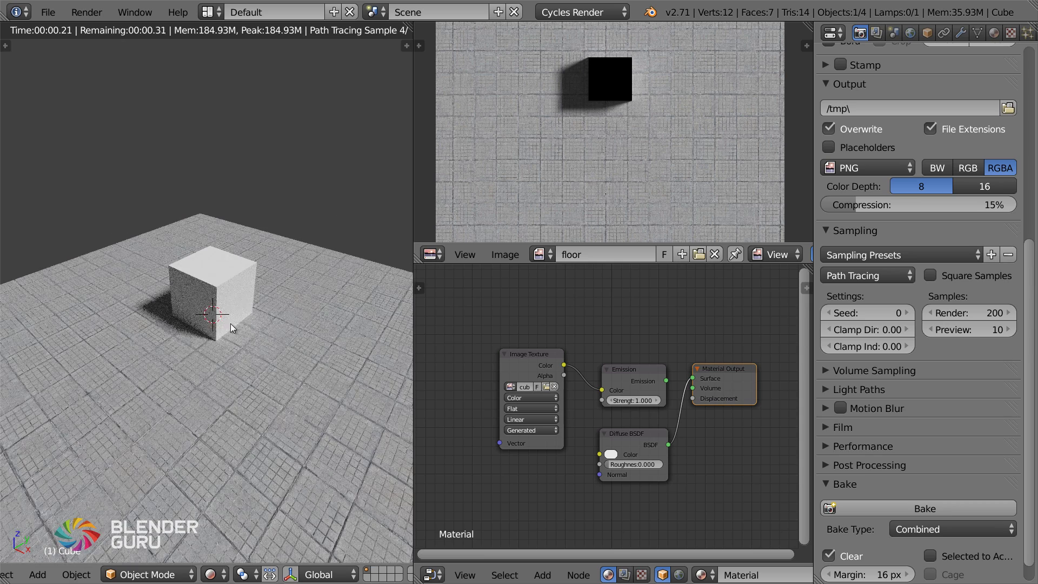
{"action": "left_click", "coordinate": [533, 365]}
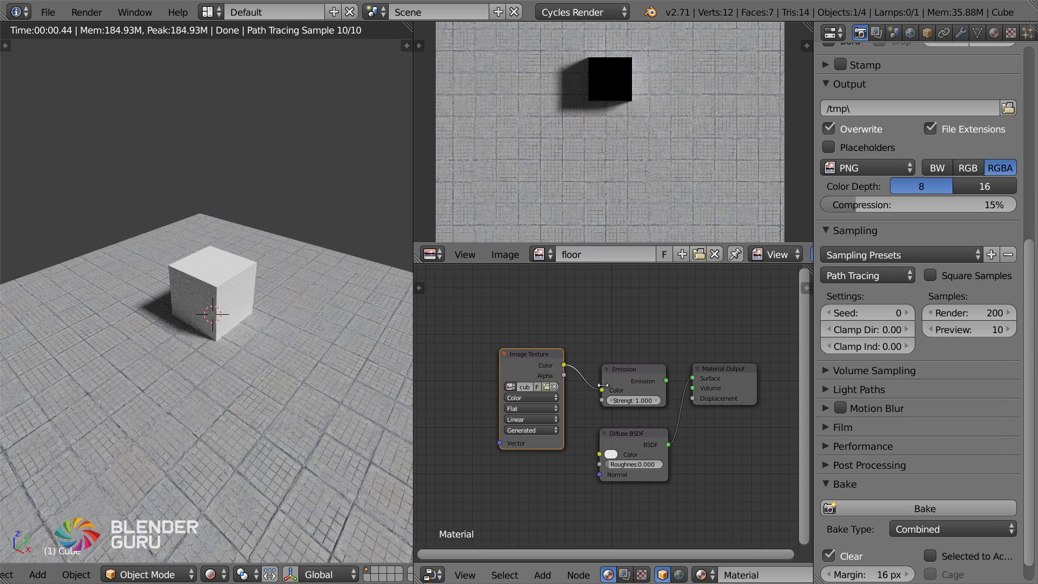
{"action": "left_click", "coordinate": [908, 509]}
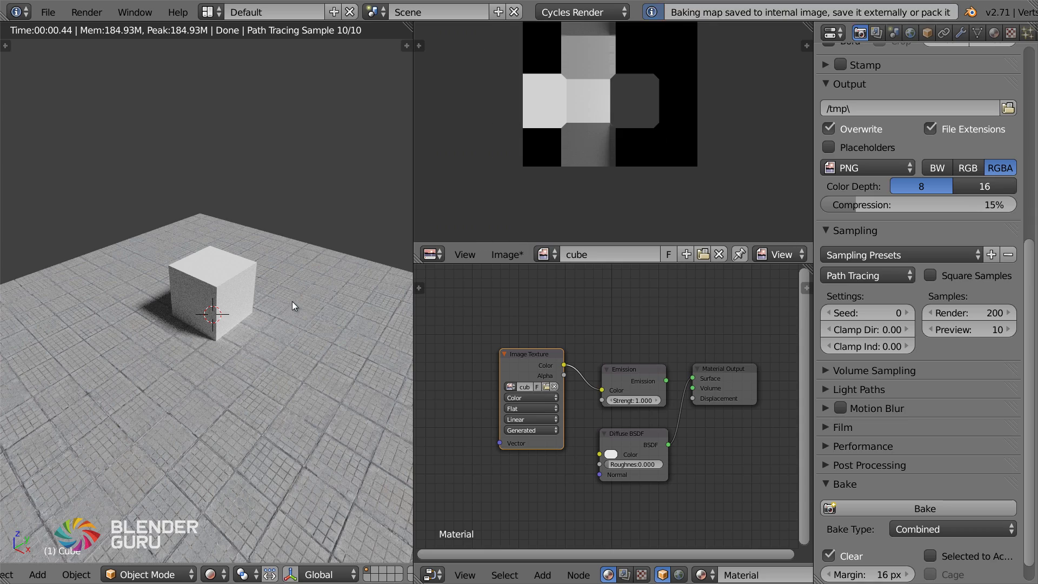
Connect the Emission shader to the Material Output's Surface input in both the cube's and the plane's materials.
{"action": "left_click_drag", "start_coordinate": [666, 380], "coordinate": [695, 377]}
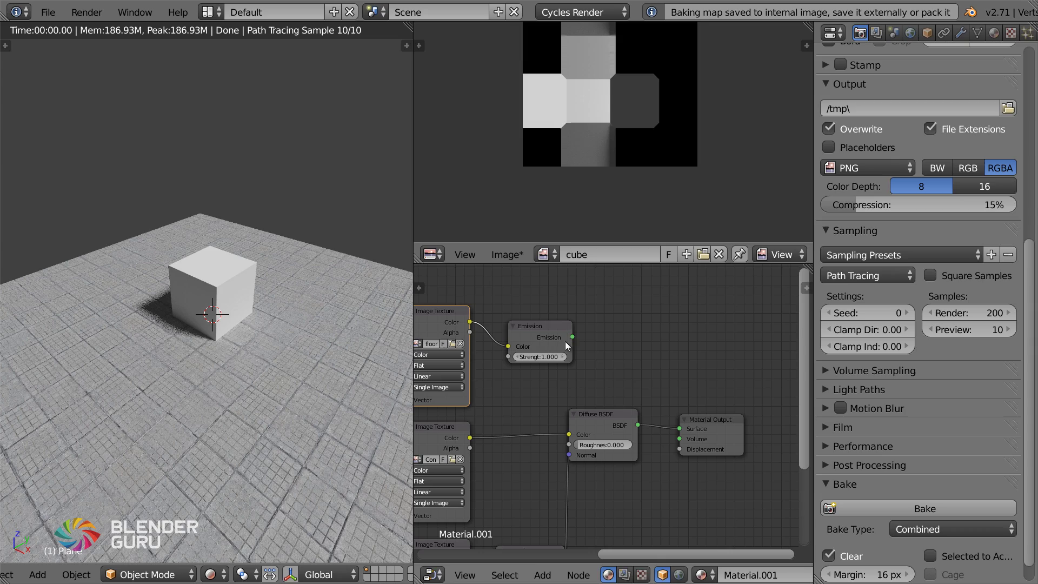
{"action": "left_click_drag", "start_coordinate": [572, 336], "coordinate": [679, 429]}
Switch the 3D viewport to Material shading and inspect the baked plane and cube from several angles.
{"action": "left_click", "coordinate": [214, 574]}
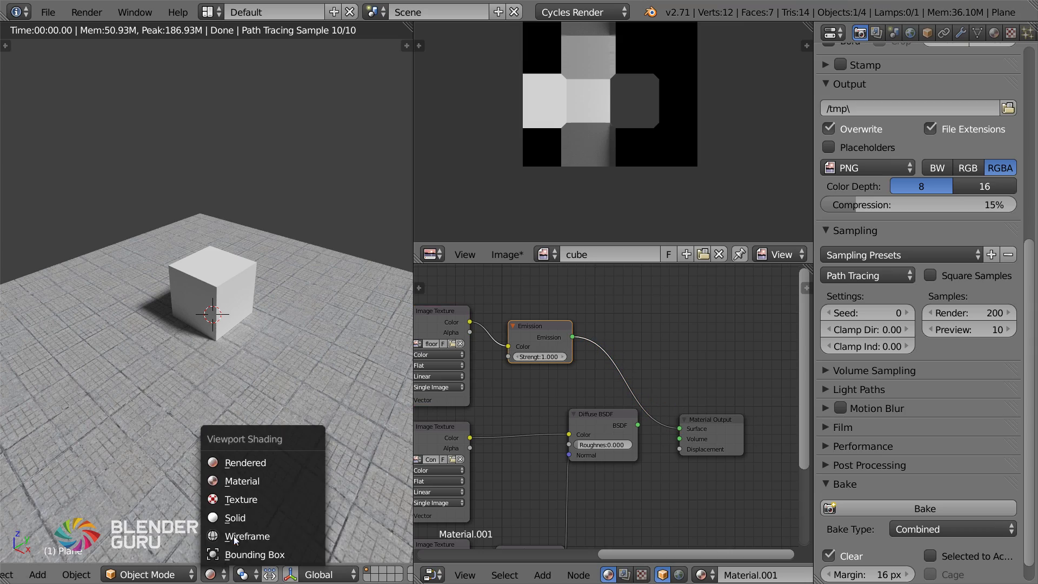
{"action": "left_click", "coordinate": [261, 480]}
{"action": "middle_click_drag", "start_coordinate": [239, 371], "coordinate": [251, 401]}
{"action": "scroll", "coordinate": [200, 373], "scroll_direction": "up", "scroll_amount": 3}
{"action": "scroll", "coordinate": [151, 384], "scroll_direction": "down", "scroll_amount": 6}
{"action": "scroll", "coordinate": [235, 320], "scroll_direction": "up", "scroll_amount": 3}
{"action": "middle_click_drag", "start_coordinate": [225, 338], "coordinate": [159, 251]}
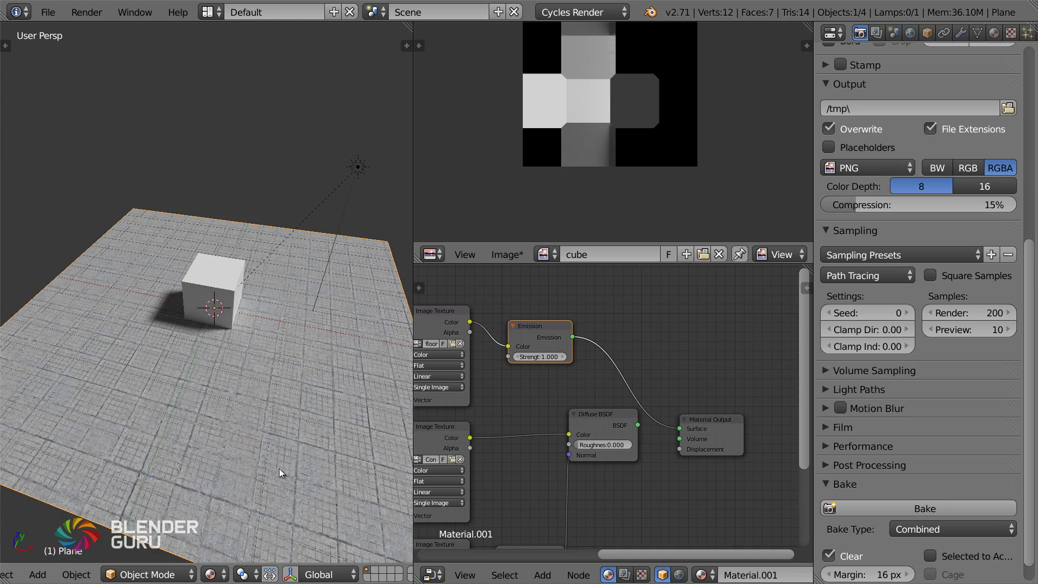
{"action": "middle_click_drag", "start_coordinate": [279, 472], "coordinate": [402, 367]}
{"action": "scroll", "coordinate": [211, 328], "scroll_direction": "up", "scroll_amount": 2}
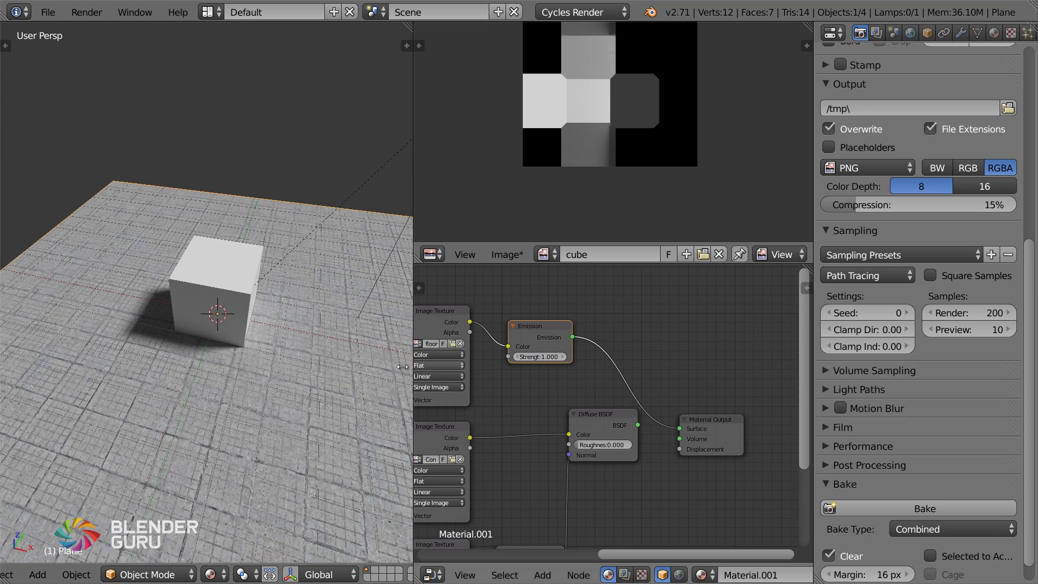
Limit the 3D viewport display to renderable objects and view the scene through the camera.
{"action": "middle_click_drag", "start_coordinate": [312, 355], "coordinate": [222, 326]}
{"action": "key", "text": "n"}
{"action": "left_click", "coordinate": [310, 432]}
{"action": "key", "text": "n"}
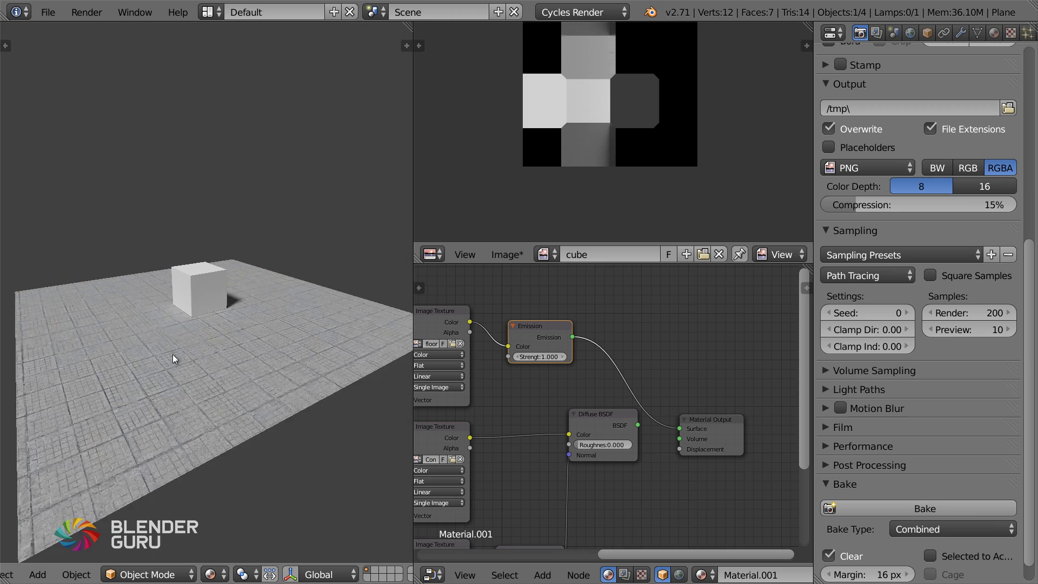
{"action": "scroll", "coordinate": [232, 357], "scroll_direction": "down", "scroll_amount": 3}
{"action": "key", "text": "KP_0"}
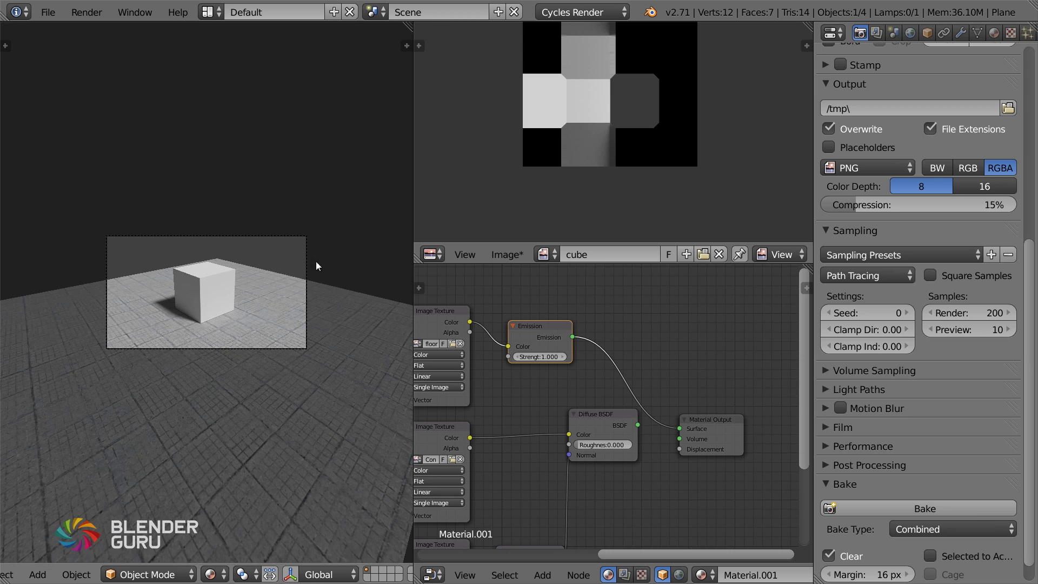
Select the camera and inspect the baked cube and plane through its view, filling the viewport with the frame, before leaving camera view.
{"action": "right_click", "coordinate": [301, 270]}
{"action": "key", "text": "Home"}
{"action": "key", "text": "g"}
{"action": "key", "text": "z"}
{"action": "key", "text": "z"}
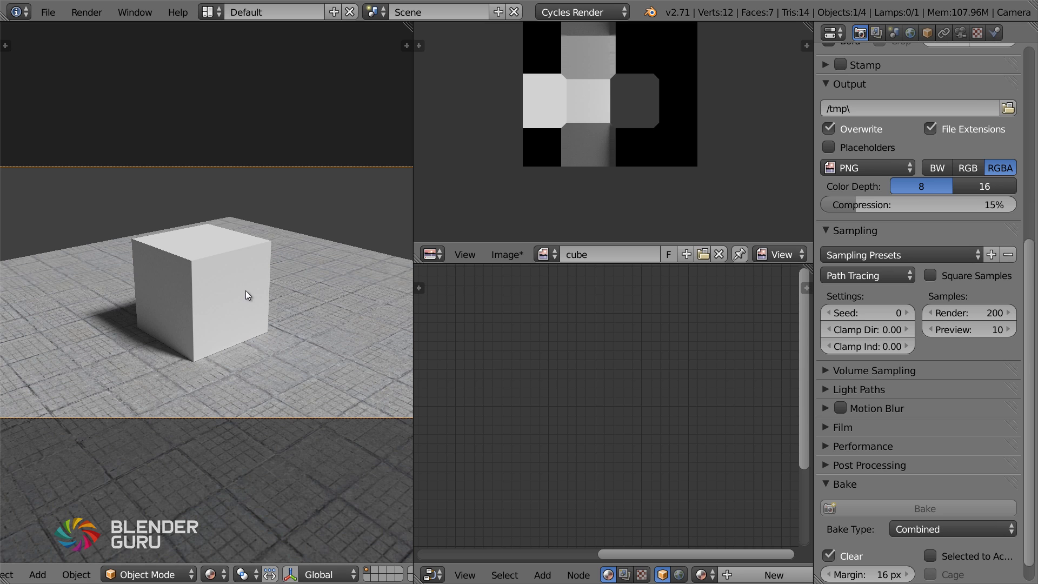
{"action": "scroll", "coordinate": [247, 292], "scroll_direction": "down", "scroll_amount": 2}
{"action": "scroll", "coordinate": [241, 298], "scroll_direction": "up", "scroll_amount": 2}
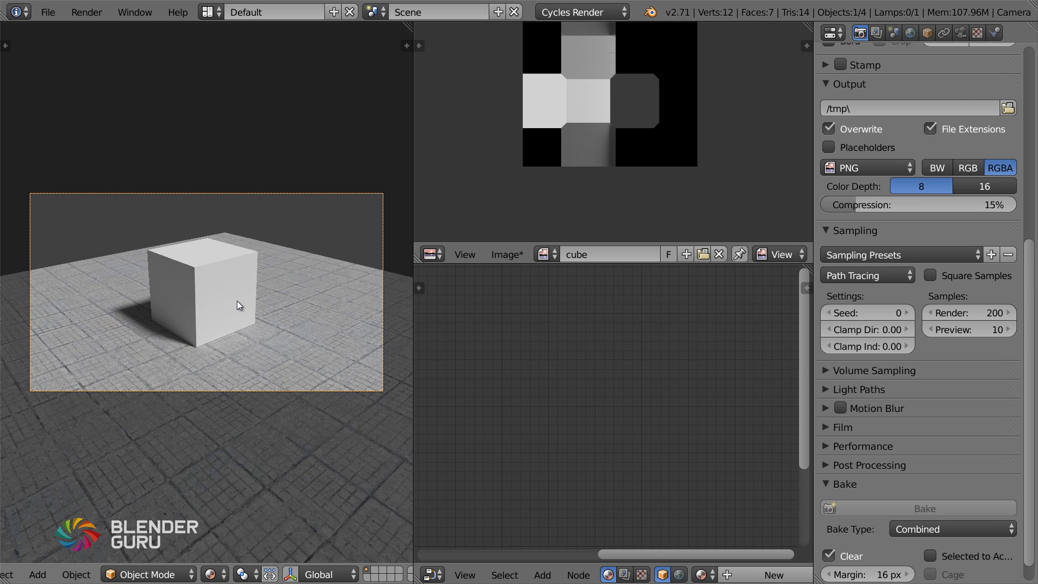
{"action": "scroll", "coordinate": [238, 296], "scroll_direction": "down", "scroll_amount": 1}
{"action": "middle_click_drag", "start_coordinate": [238, 293], "coordinate": [236, 306], "text": "ctrl"}
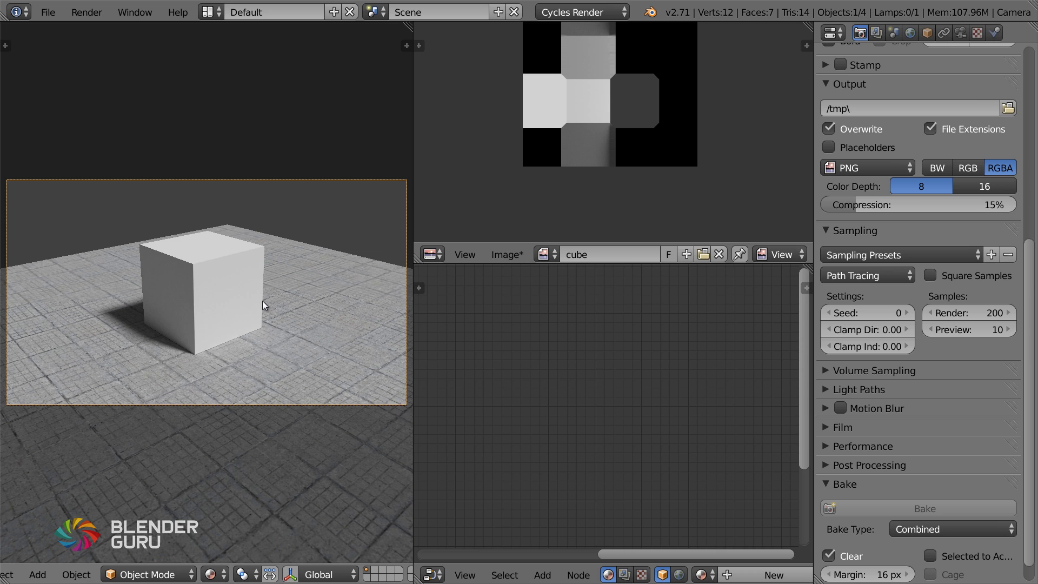
{"action": "key", "text": "KP_0"}
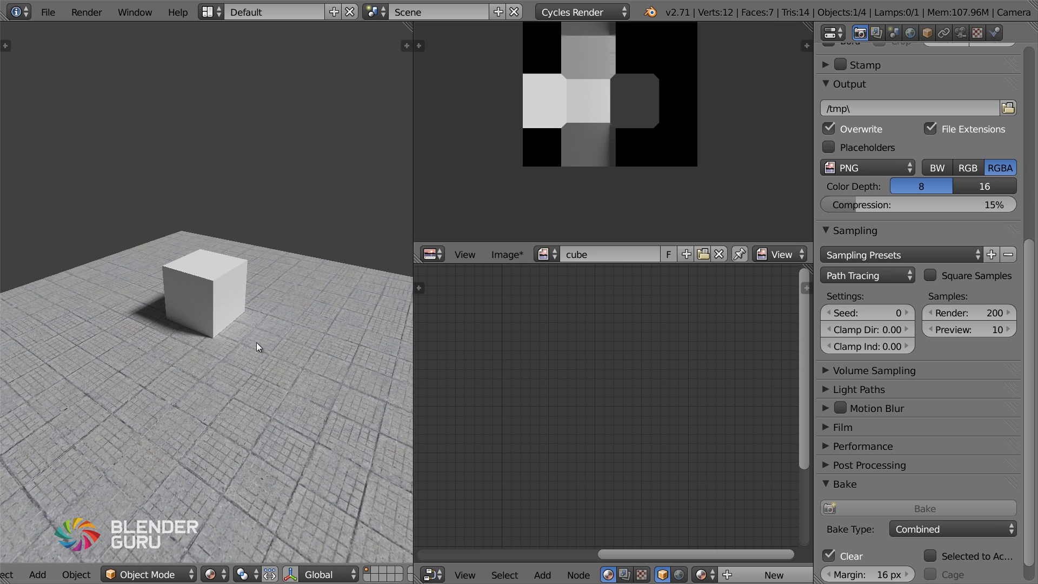
Switch the 3D viewport to Solid shading and turn off Only Render with the cube selected.
{"action": "left_click", "coordinate": [218, 574]}
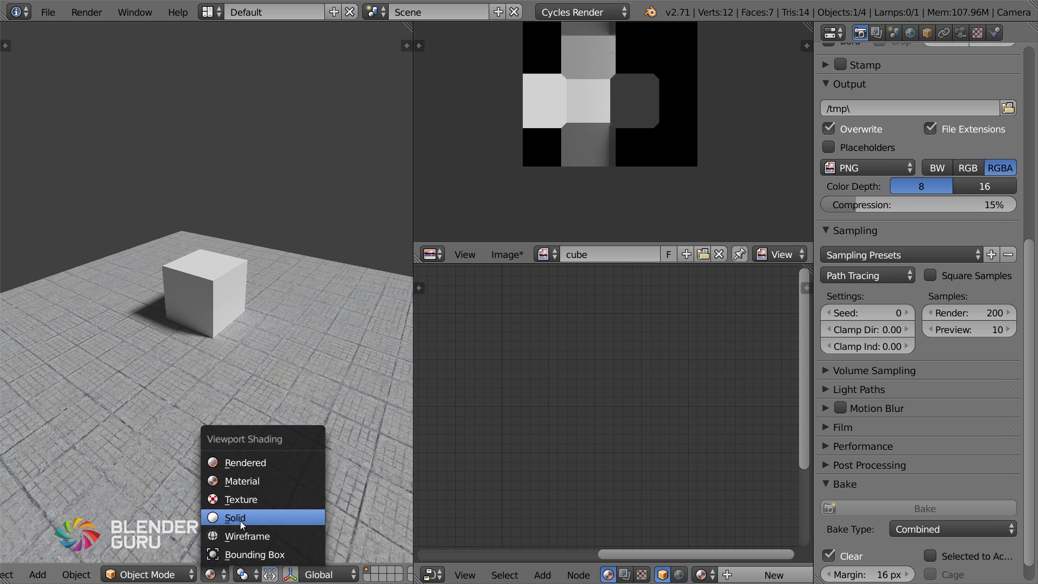
{"action": "left_click", "coordinate": [240, 516]}
{"action": "right_click", "coordinate": [234, 292]}
{"action": "key", "text": "n"}
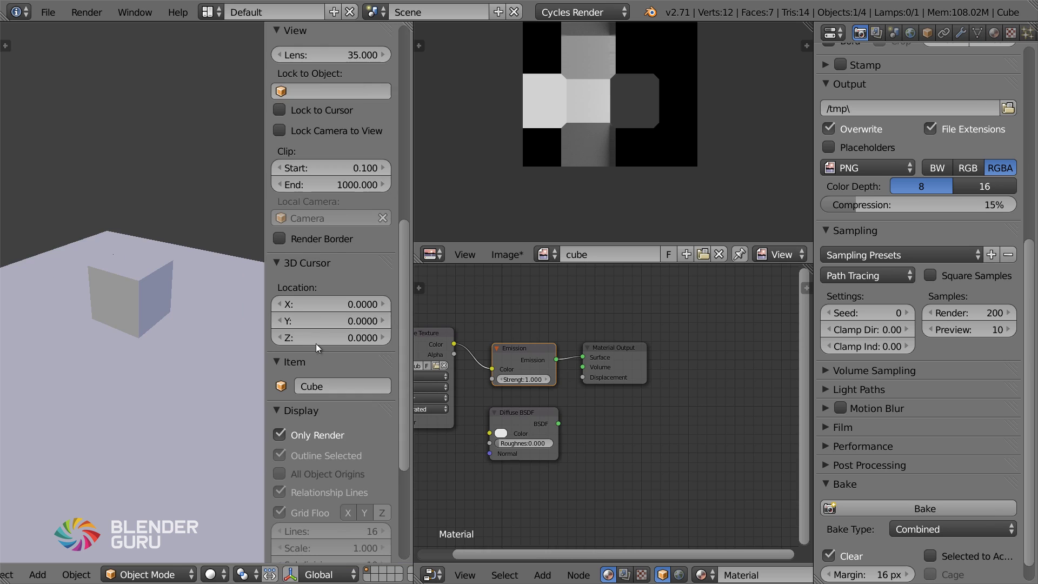
{"action": "left_click", "coordinate": [311, 433]}
{"action": "key", "text": "n"}
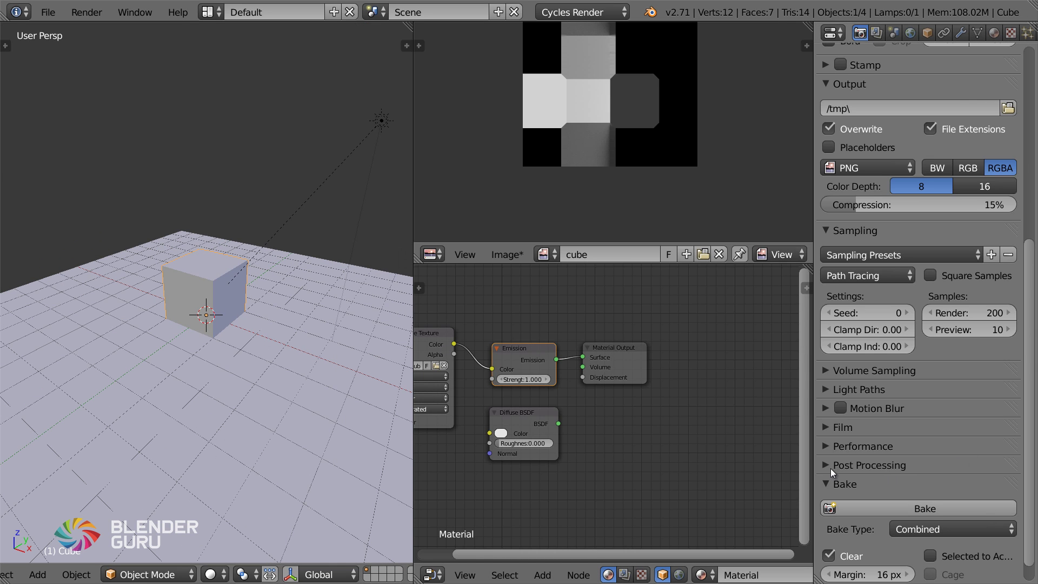
Examine the cube's material nodes and the available Bake Type options.
{"action": "scroll", "coordinate": [854, 518], "scroll_direction": "down", "scroll_amount": 1}
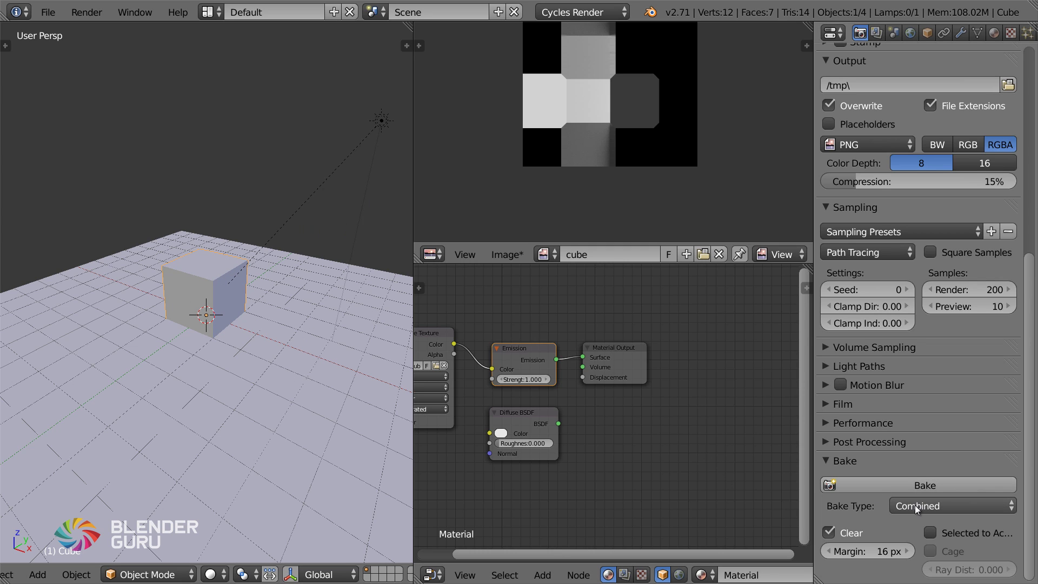
{"action": "middle_click_drag", "start_coordinate": [597, 448], "coordinate": [655, 447]}
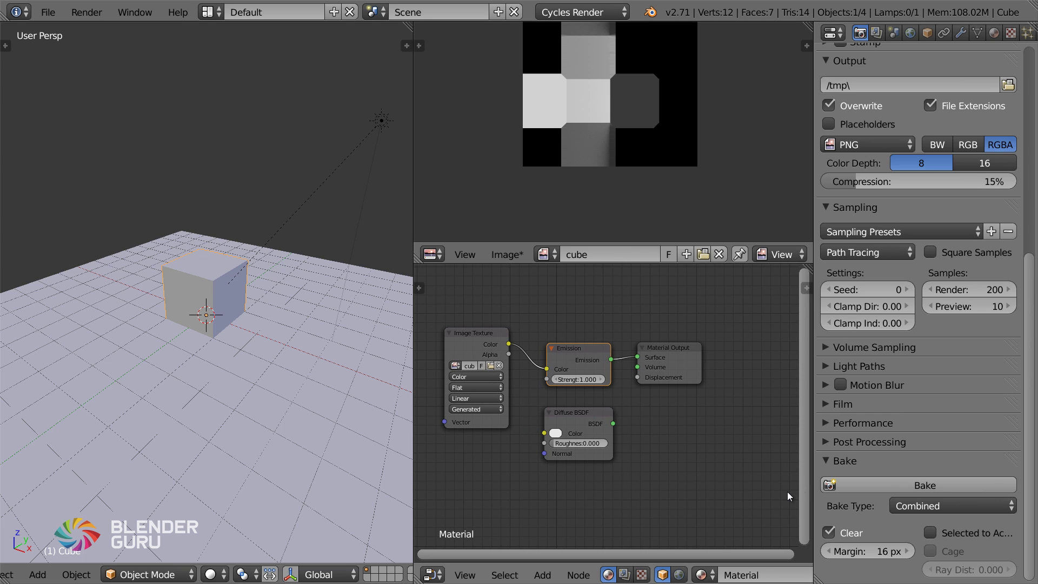
{"action": "left_click", "coordinate": [904, 506]}
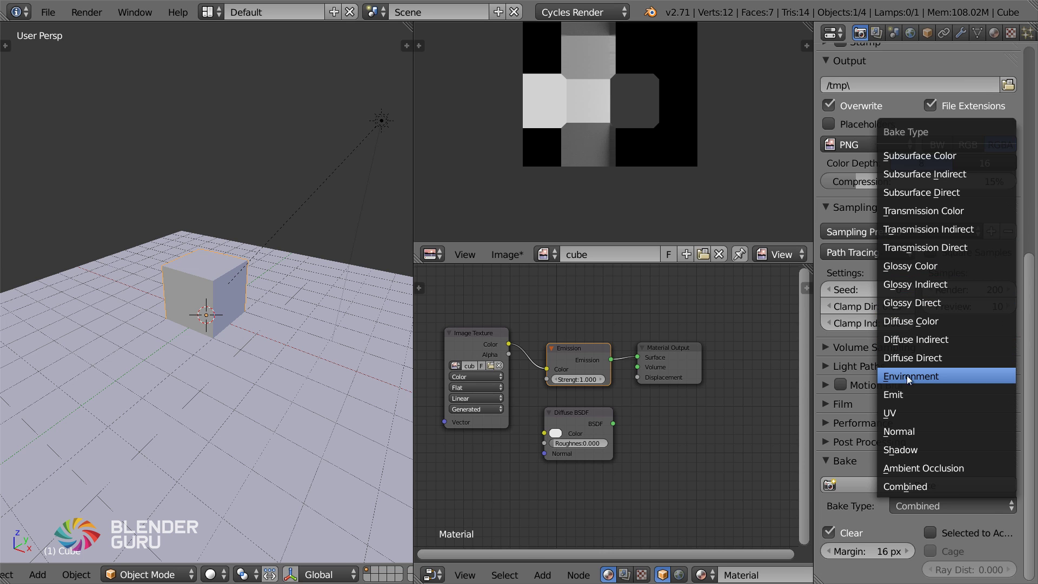
Delete the cube and add a Monkey mesh in its place.
{"action": "key", "text": "x"}
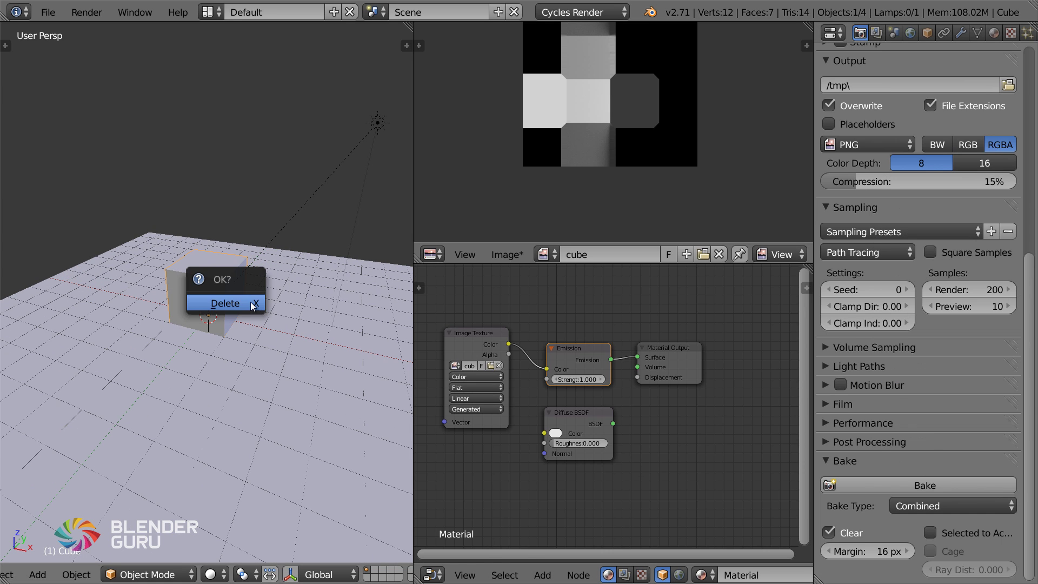
{"action": "left_click", "coordinate": [242, 302]}
{"action": "key", "text": "shift+a"}
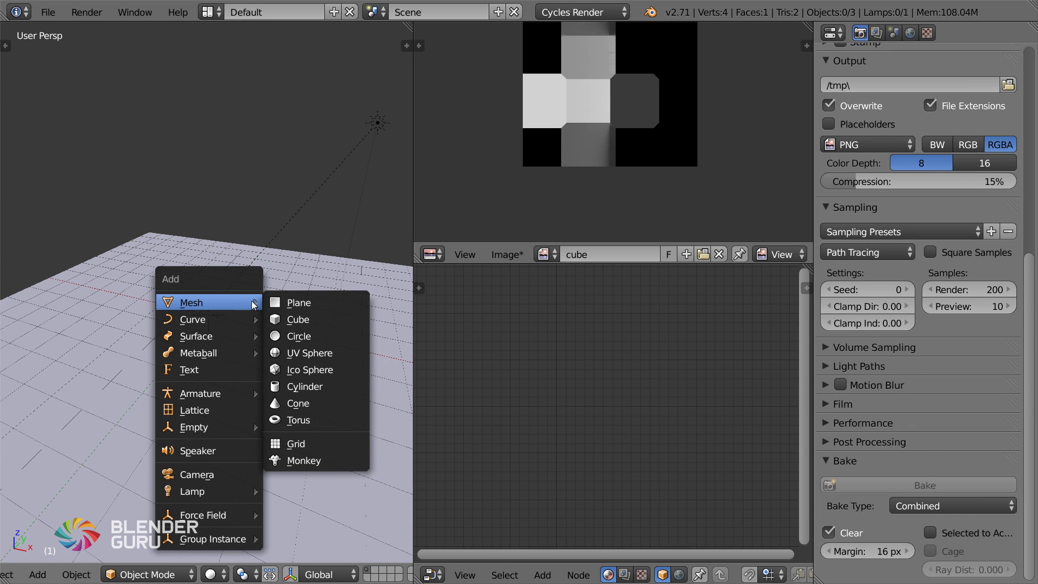
{"action": "left_click", "coordinate": [309, 459]}
Tilt the monkey backward in the right orthographic wireframe view and give it a level 2 Subdivision Surface modifier.
{"action": "key", "text": "KP_3"}
{"action": "key", "text": "KP_5"}
{"action": "scroll", "coordinate": [296, 352], "scroll_direction": "up", "scroll_amount": 4}
{"action": "key", "text": "z"}
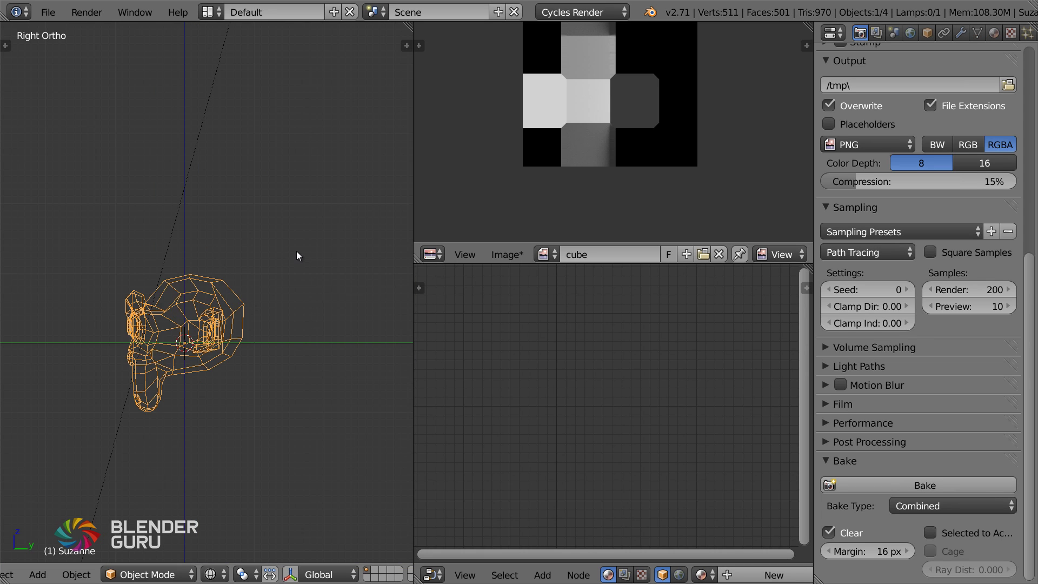
{"action": "key", "text": "r"}
{"action": "left_click", "coordinate": [337, 328]}
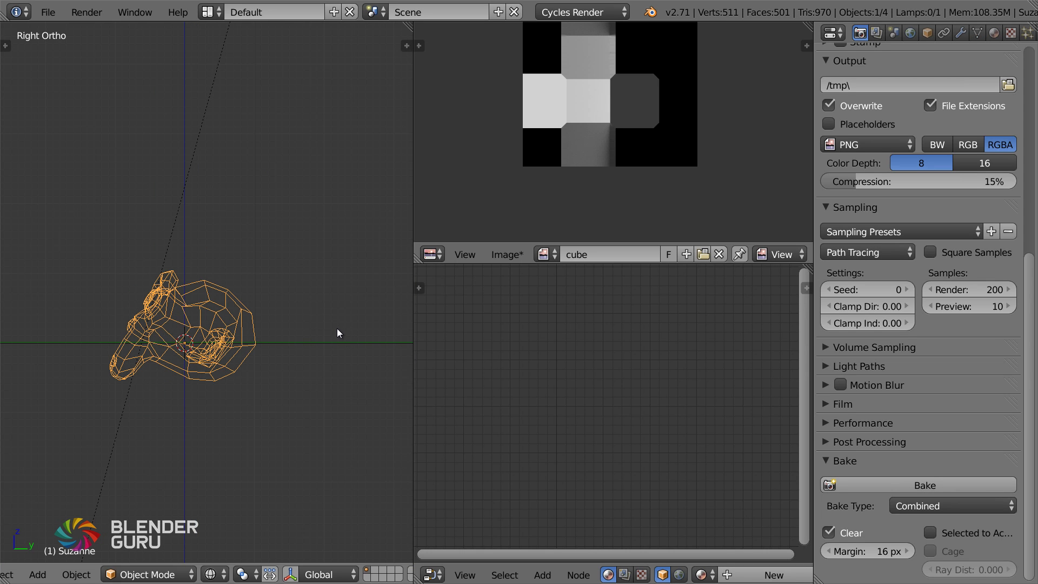
{"action": "key", "text": "ctrl+2"}
Raise the monkey about 0.5 units along Z so it rests on the plane, and rotate it about 0.5°.
{"action": "key", "text": "g"}
{"action": "key", "text": "z"}
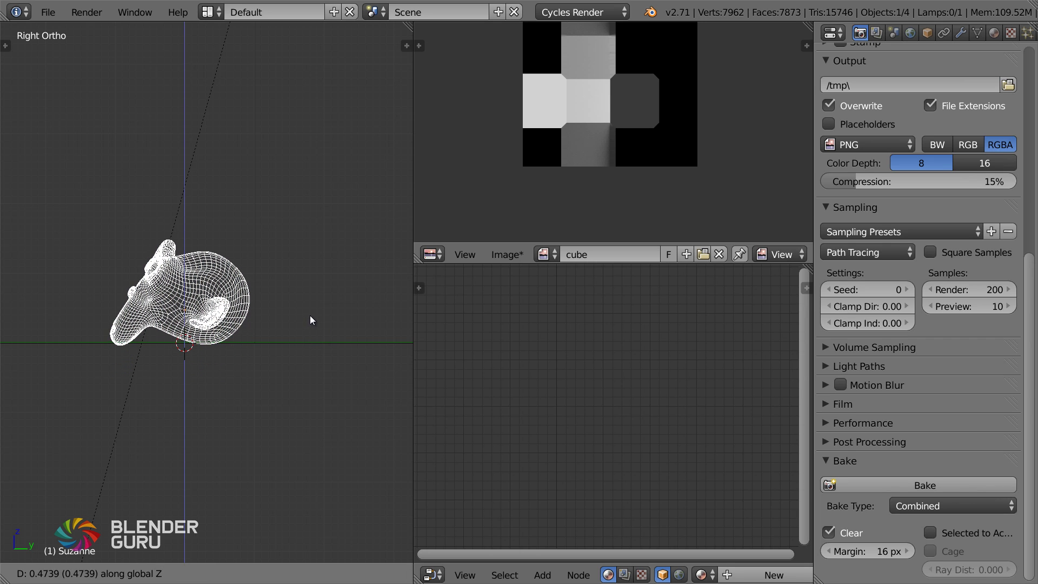
{"action": "left_click", "coordinate": [310, 315]}
{"action": "key", "text": "r"}
{"action": "left_click", "coordinate": [315, 323]}
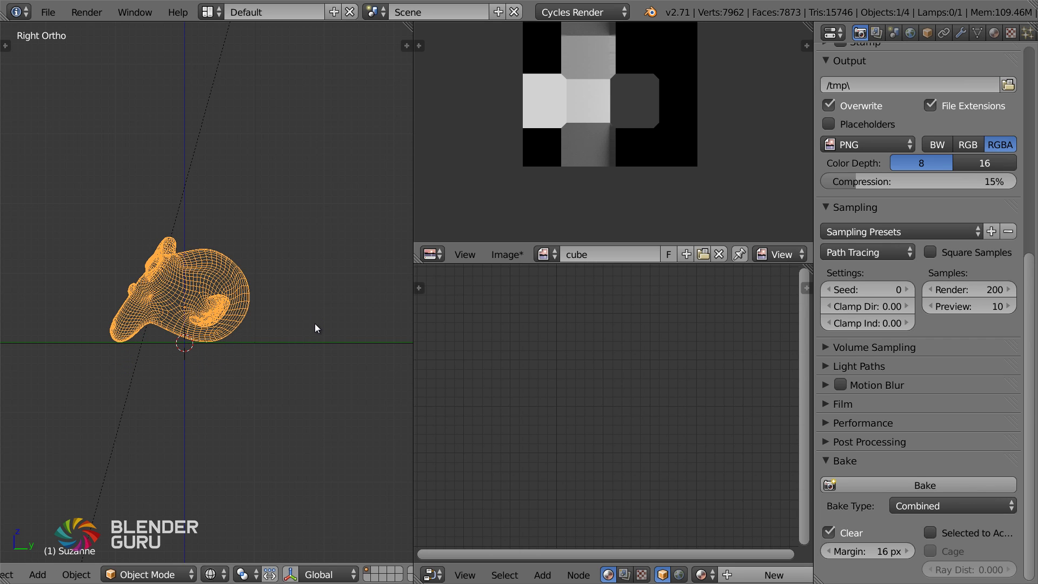
Return to the solid display and shade the monkey smooth.
{"action": "mouse_move", "coordinate": [315, 324]}
{"action": "middle_mouse_down"}
{"action": "mouse_move", "coordinate": [315, 358]}
{"action": "mouse_move", "coordinate": [271, 366]}
{"action": "middle_mouse_up"}
{"action": "key", "text": "z"}
{"action": "key", "text": "t"}
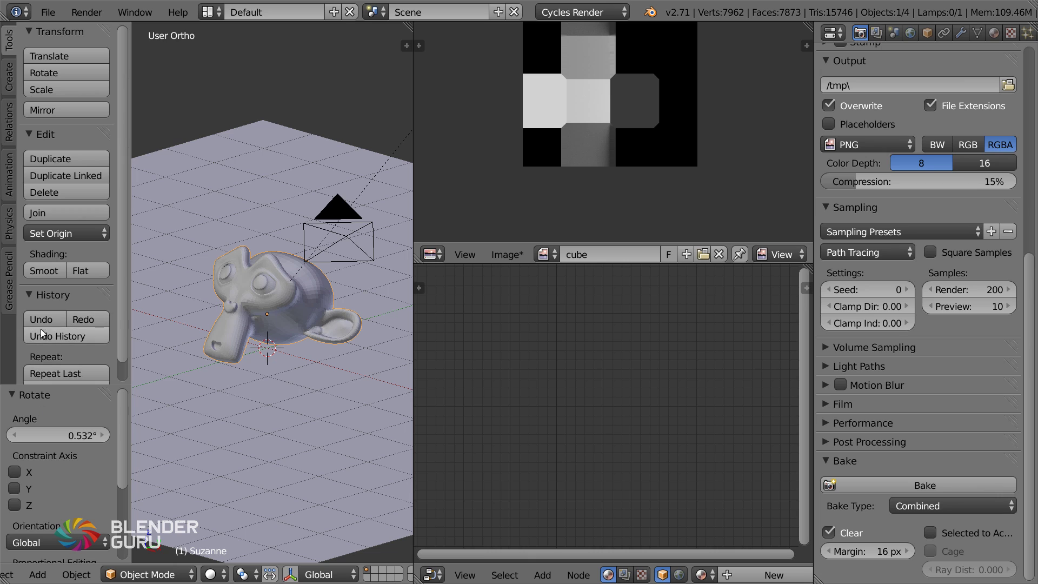
{"action": "key", "text": "t"}
Create a new material for the monkey and set its surface shader to Glass BSDF.
{"action": "left_click", "coordinate": [993, 32]}
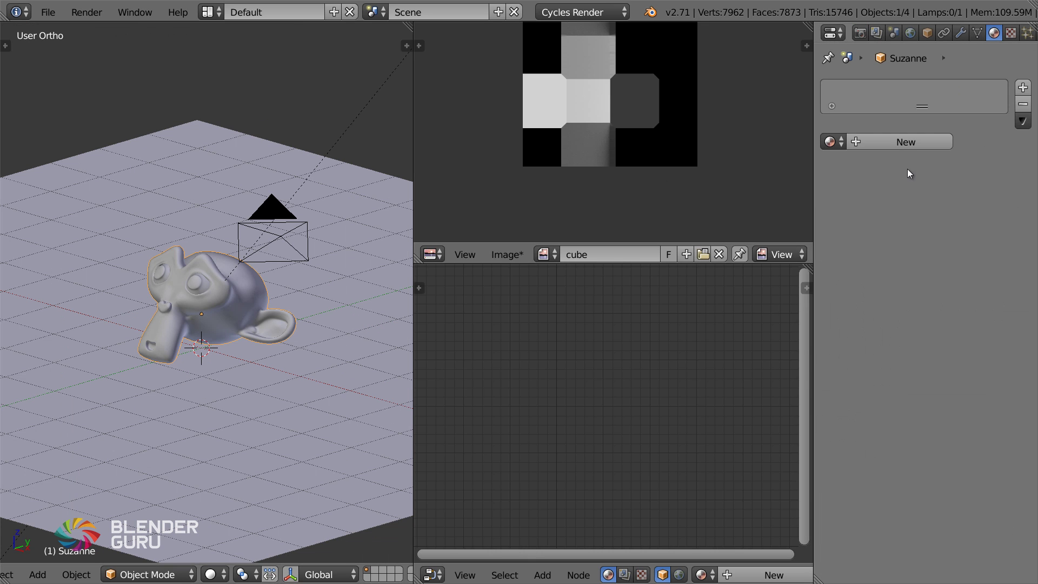
{"action": "left_click", "coordinate": [897, 145]}
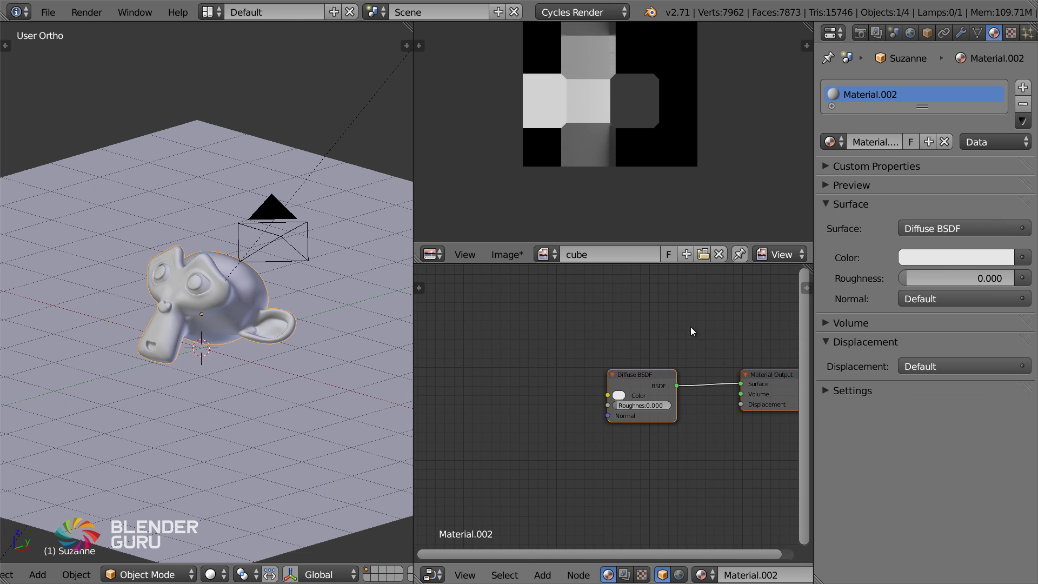
{"action": "left_click", "coordinate": [945, 230]}
{"action": "left_click", "coordinate": [831, 268]}
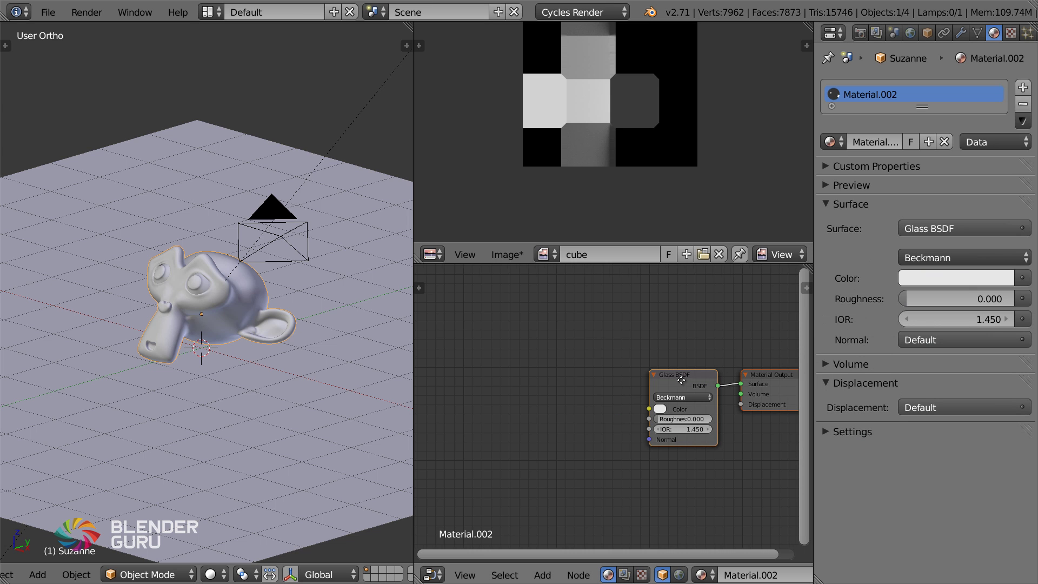
{"action": "middle_click_drag", "start_coordinate": [681, 380], "coordinate": [627, 375]}
{"action": "middle_click_drag", "start_coordinate": [241, 356], "coordinate": [254, 359]}
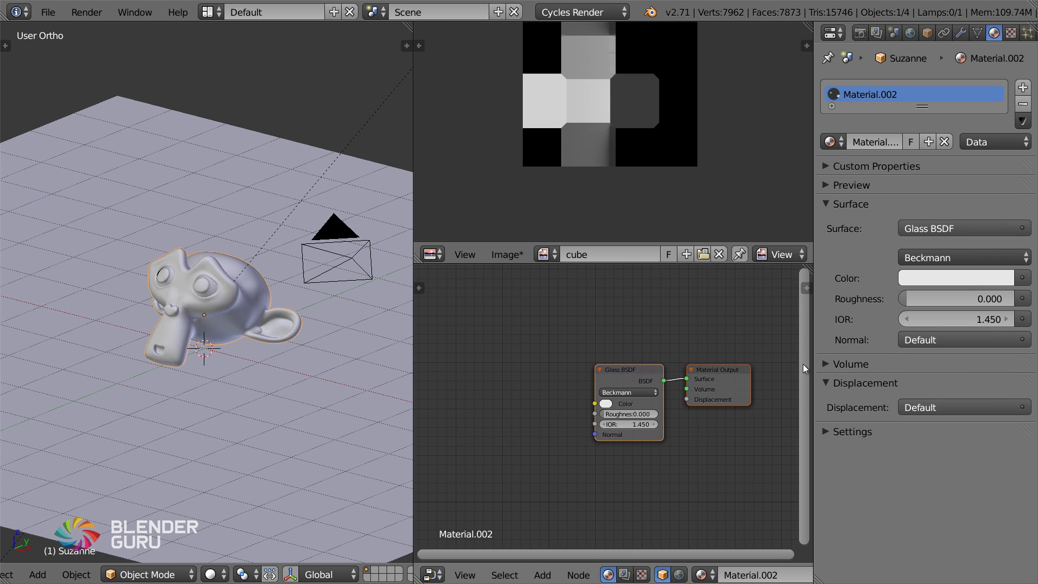
Set the Glass BSDF color to a light orange with hue 0.051 and saturation 0.369.
{"action": "scroll", "coordinate": [616, 412], "scroll_direction": "up", "scroll_amount": 1}
{"action": "left_click", "coordinate": [606, 403]}
{"action": "left_click_drag", "start_coordinate": [656, 299], "coordinate": [641, 292]}
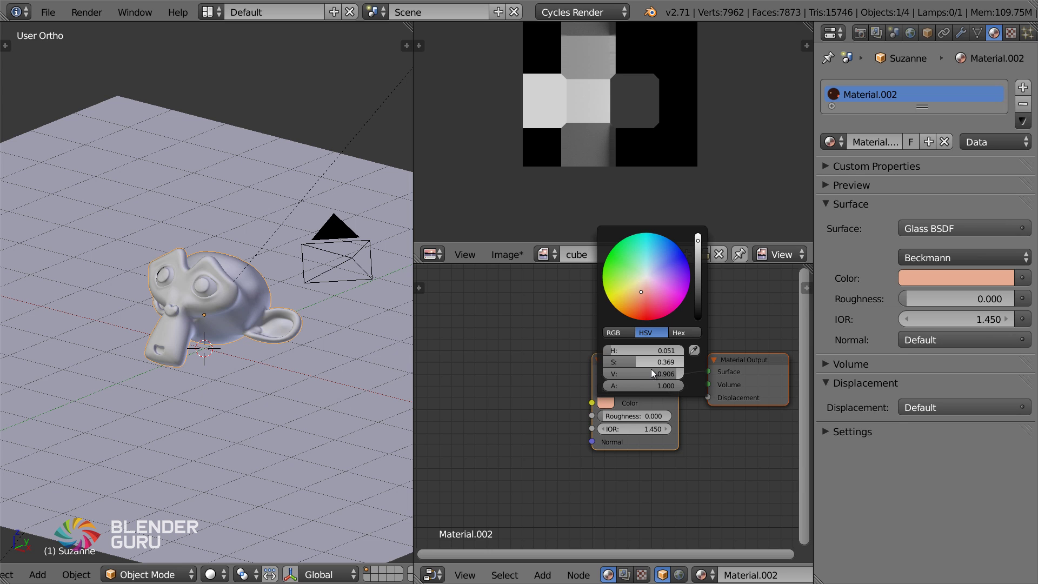
Expand the Light Paths section in the render properties.
{"action": "left_click", "coordinate": [860, 34]}
{"action": "left_click", "coordinate": [837, 366]}
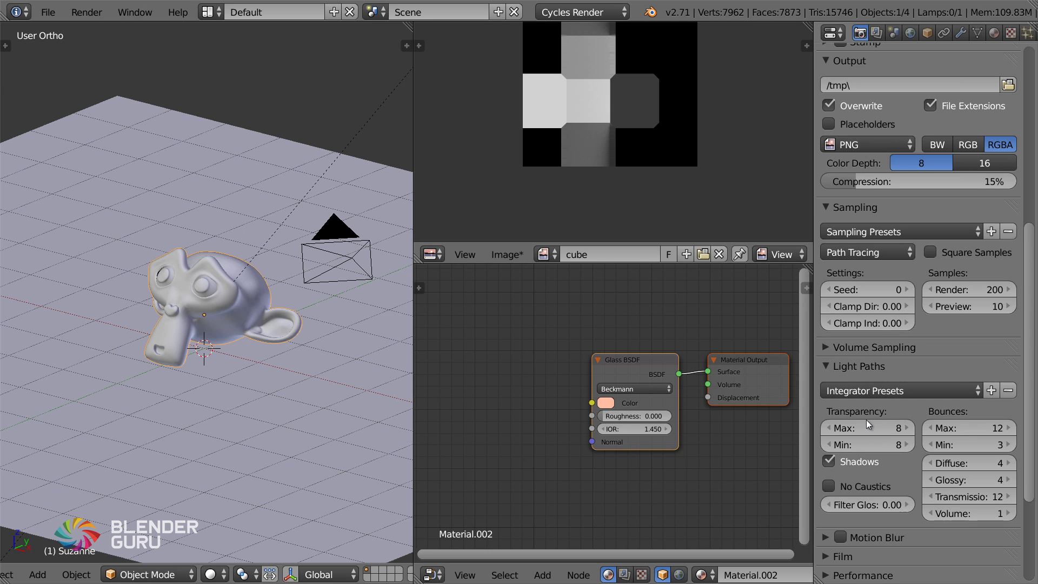
{"action": "scroll", "coordinate": [868, 495], "scroll_direction": "down", "scroll_amount": 4}
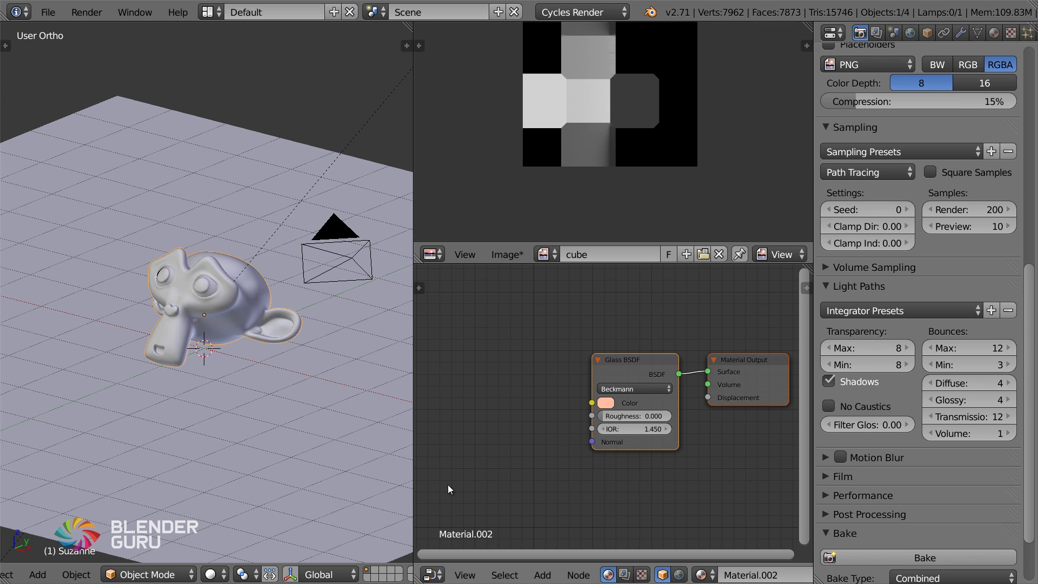
Connect the plane material's Diffuse BSDF shader to the Material Output's Surface input.
{"action": "right_click", "coordinate": [254, 437]}
{"action": "key", "text": "Home"}
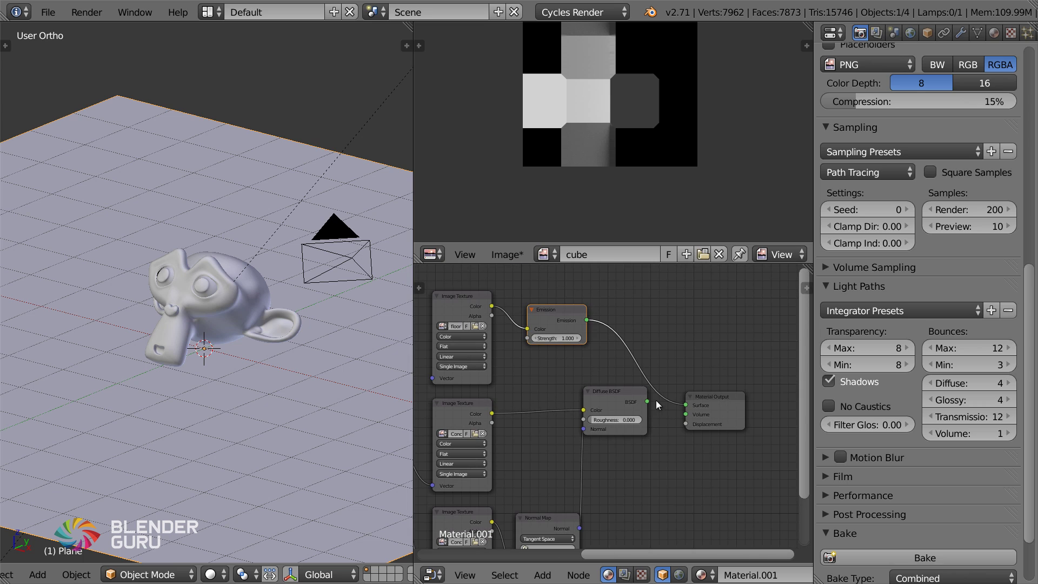
{"action": "left_click_drag", "start_coordinate": [648, 401], "coordinate": [685, 405]}
{"action": "right_click", "coordinate": [266, 316]}
{"action": "right_click", "coordinate": [275, 362]}
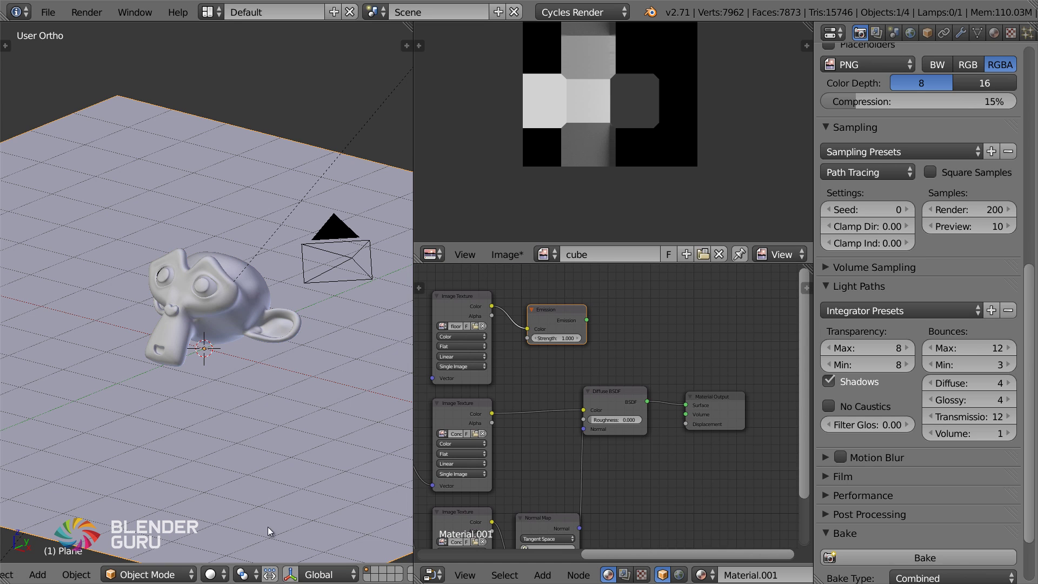
Preview the glass monkey and the concrete plane with Rendered viewport shading.
{"action": "left_click", "coordinate": [212, 574]}
{"action": "left_click", "coordinate": [248, 457]}
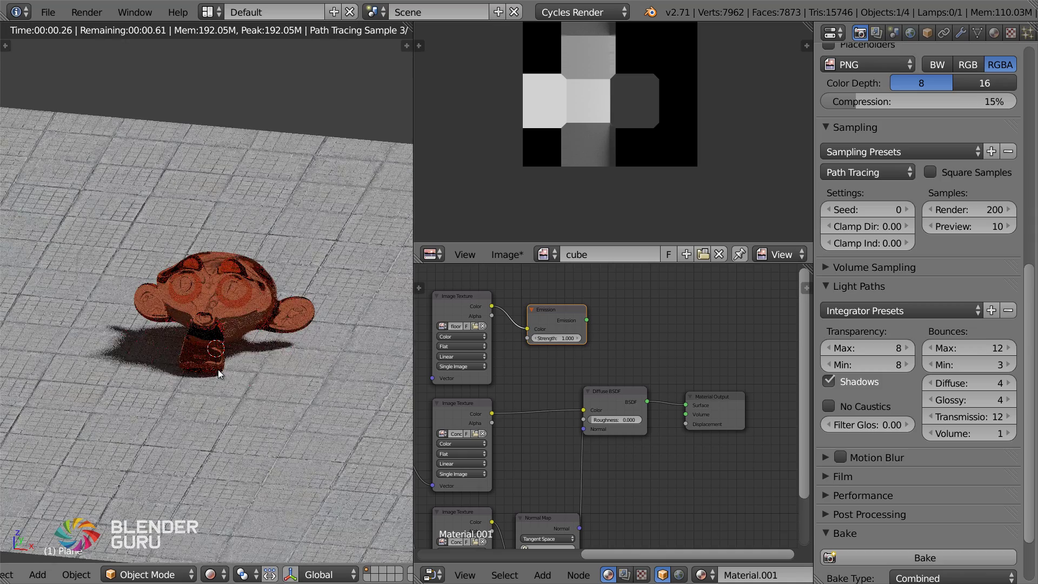
{"action": "scroll", "coordinate": [218, 371], "scroll_direction": "down", "scroll_amount": 3}
Select the sun lamp, return to Solid shading, and rotate and move the lamp so its light strikes at a lower angle.
{"action": "right_click", "coordinate": [342, 167]}
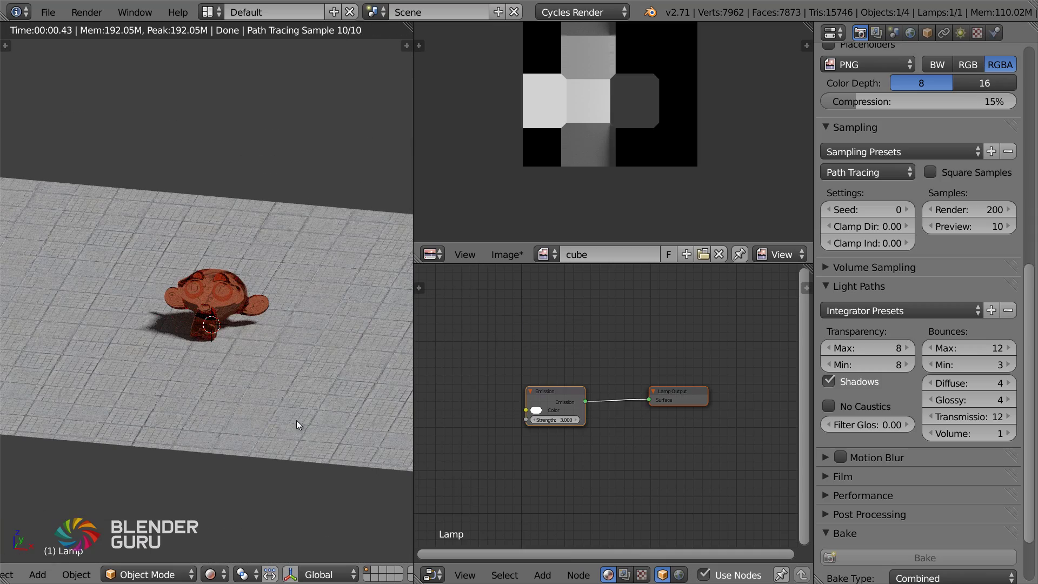
{"action": "left_click", "coordinate": [216, 573]}
{"action": "left_click", "coordinate": [242, 516]}
{"action": "scroll", "coordinate": [256, 440], "scroll_direction": "down", "scroll_amount": 4}
{"action": "middle_click_drag", "start_coordinate": [270, 411], "coordinate": [295, 375]}
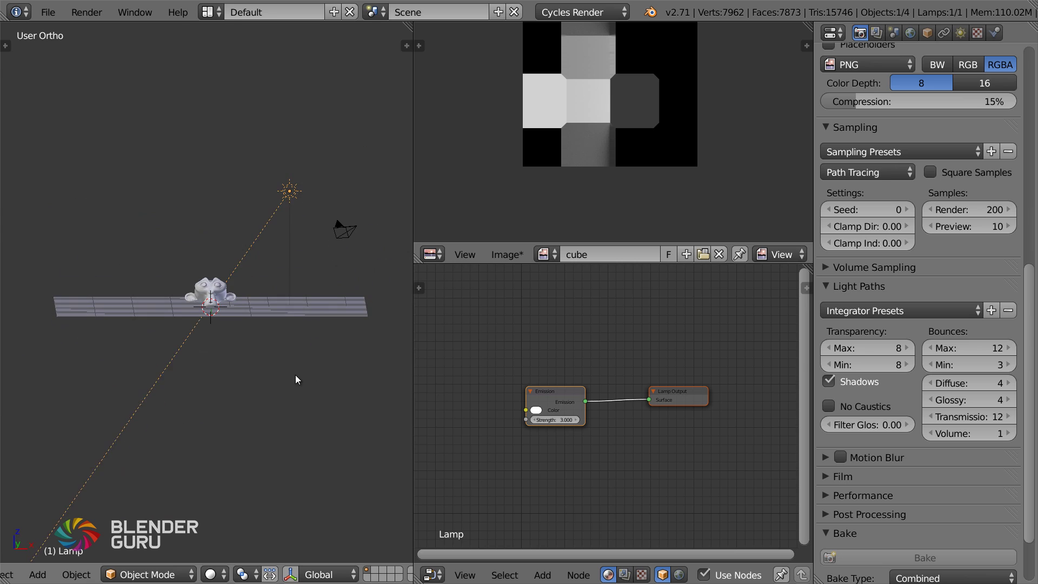
{"action": "key", "text": "r"}
{"action": "left_click", "coordinate": [242, 359]}
{"action": "key", "text": "g"}
{"action": "left_click", "coordinate": [291, 375]}
{"action": "key", "text": "r"}
{"action": "left_click", "coordinate": [280, 378]}
{"action": "key", "text": "g"}
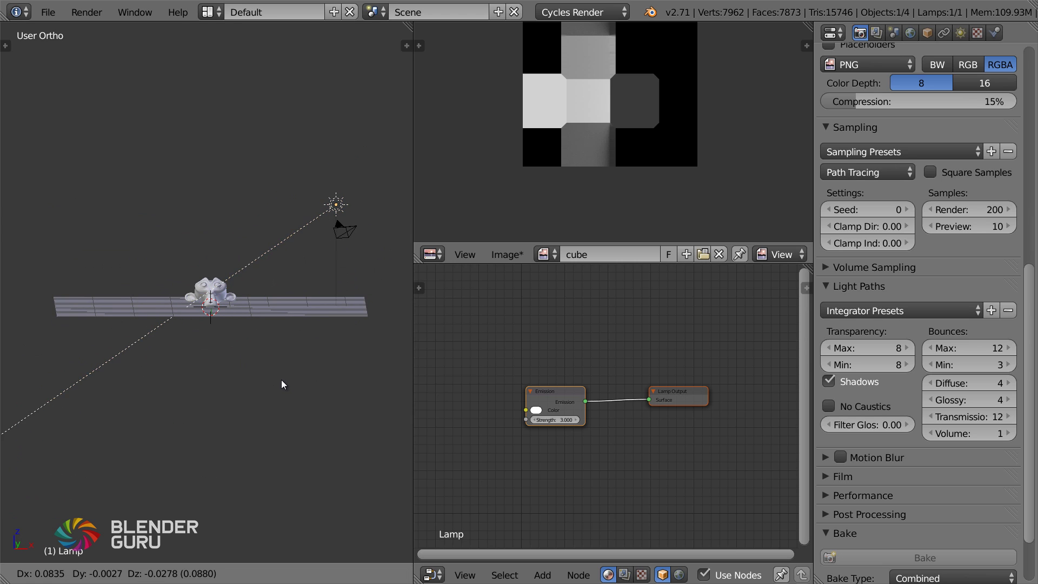
{"action": "left_click", "coordinate": [285, 380]}
Set the sun lamp's Strength to 6.
{"action": "left_click", "coordinate": [961, 32]}
{"action": "left_click", "coordinate": [971, 313]}
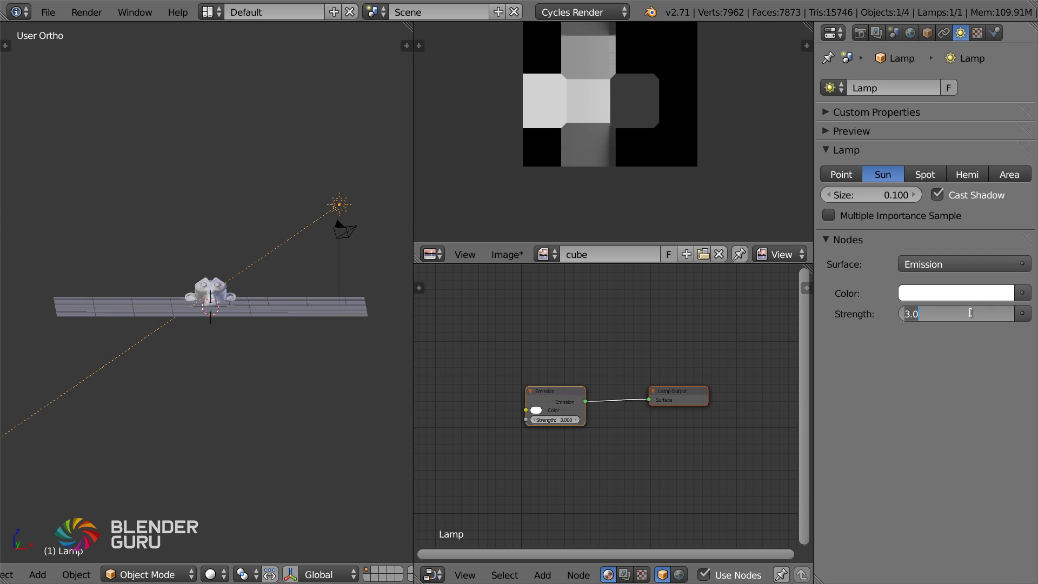
{"action": "type", "text": "6"}
{"action": "key", "text": "Return"}
Frame the monkey close up from above and display the relit scene with Rendered shading.
{"action": "middle_click_drag", "start_coordinate": [373, 266], "coordinate": [297, 304]}
{"action": "scroll", "coordinate": [296, 304], "scroll_direction": "up", "scroll_amount": 6}
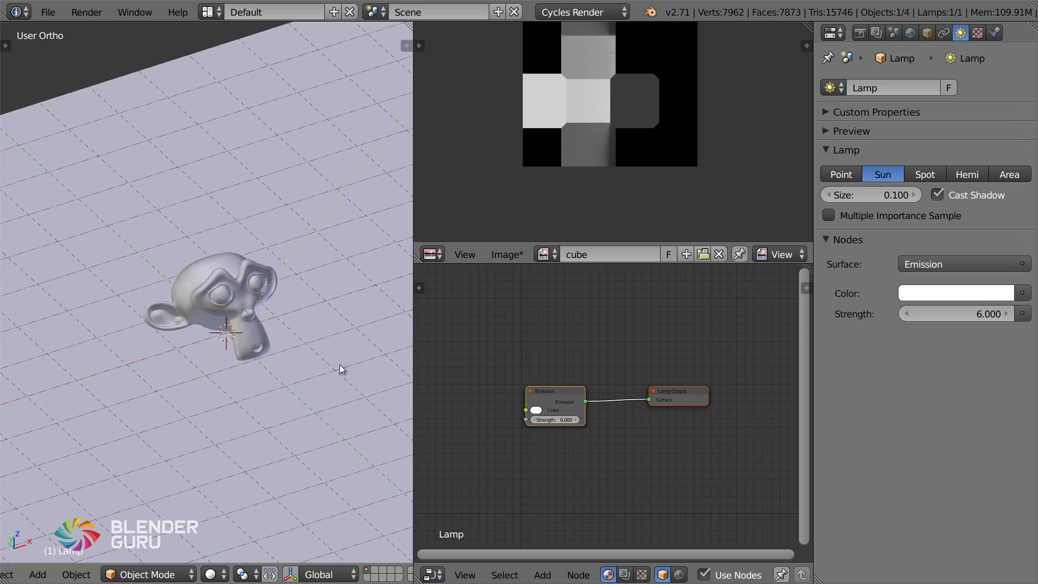
{"action": "left_click", "coordinate": [214, 574]}
{"action": "left_click", "coordinate": [238, 462]}
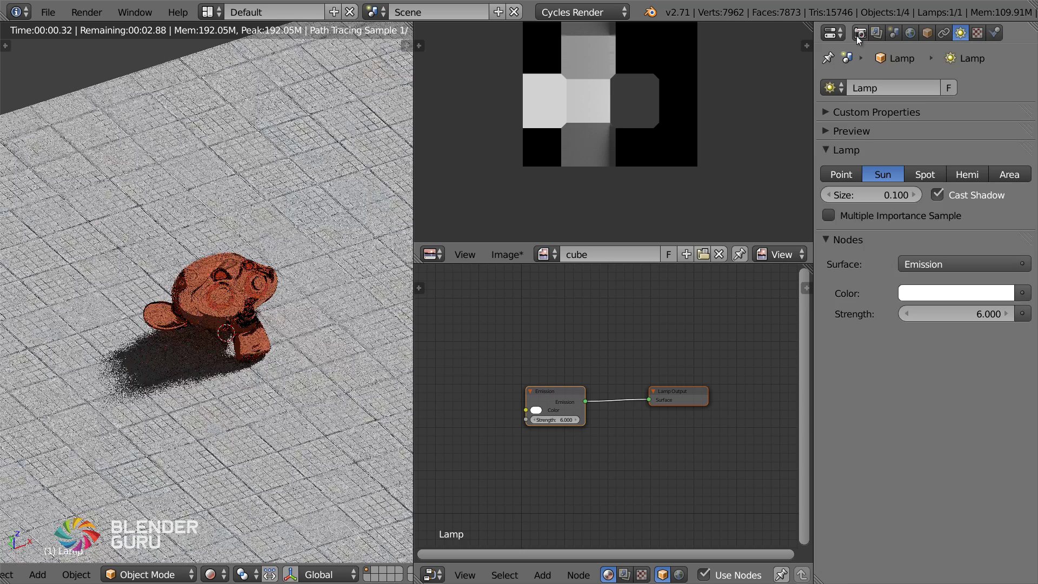
Raise the Filter Glossy value in the render Light Paths settings to 0.03.
{"action": "left_click", "coordinate": [860, 32]}
{"action": "scroll", "coordinate": [885, 296], "scroll_direction": "down", "scroll_amount": 2}
{"action": "scroll", "coordinate": [197, 374], "scroll_direction": "up", "scroll_amount": 2}
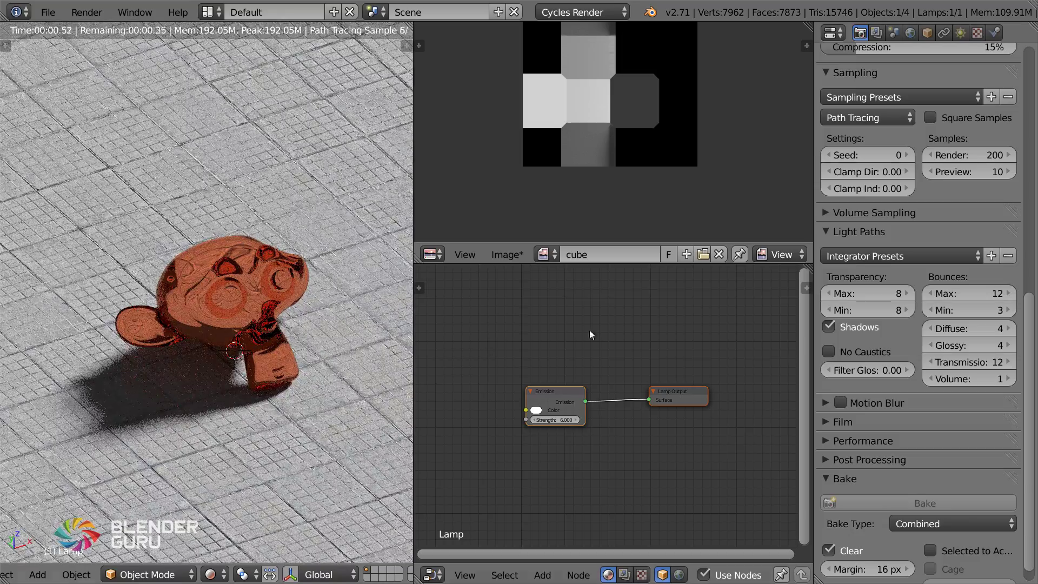
{"action": "left_click", "coordinate": [905, 370]}
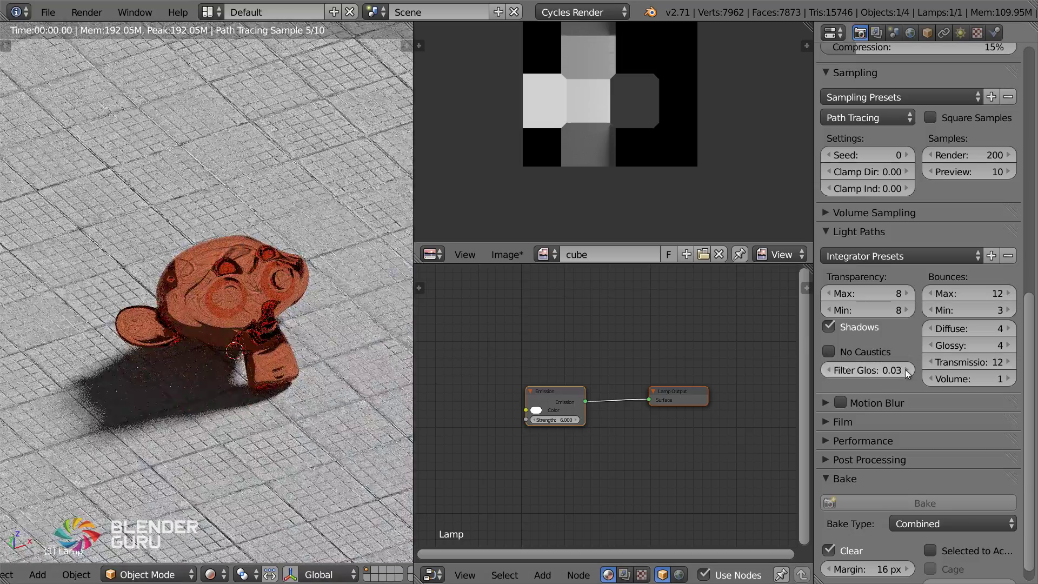
Raise the Filter Glossy value in the render Light Paths settings to 0.24.
{"action": "left_click", "coordinate": [905, 371]}
{"action": "left_click", "coordinate": [905, 370]}
{"action": "left_click", "coordinate": [905, 371]}
{"action": "left_click", "coordinate": [906, 372]}
{"action": "left_click", "coordinate": [907, 370]}
{"action": "left_click", "coordinate": [906, 370]}
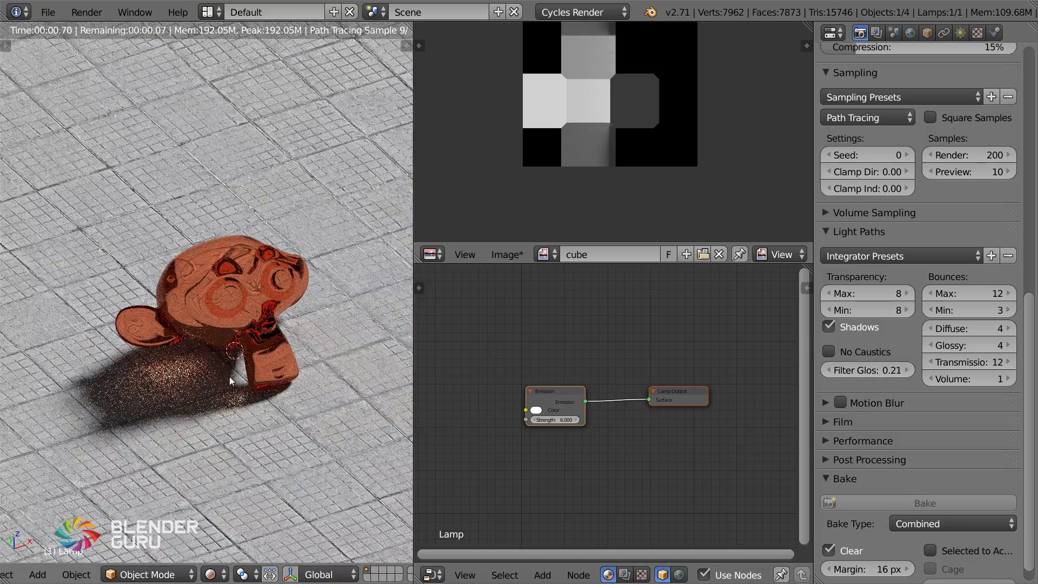
{"action": "left_click", "coordinate": [912, 368]}
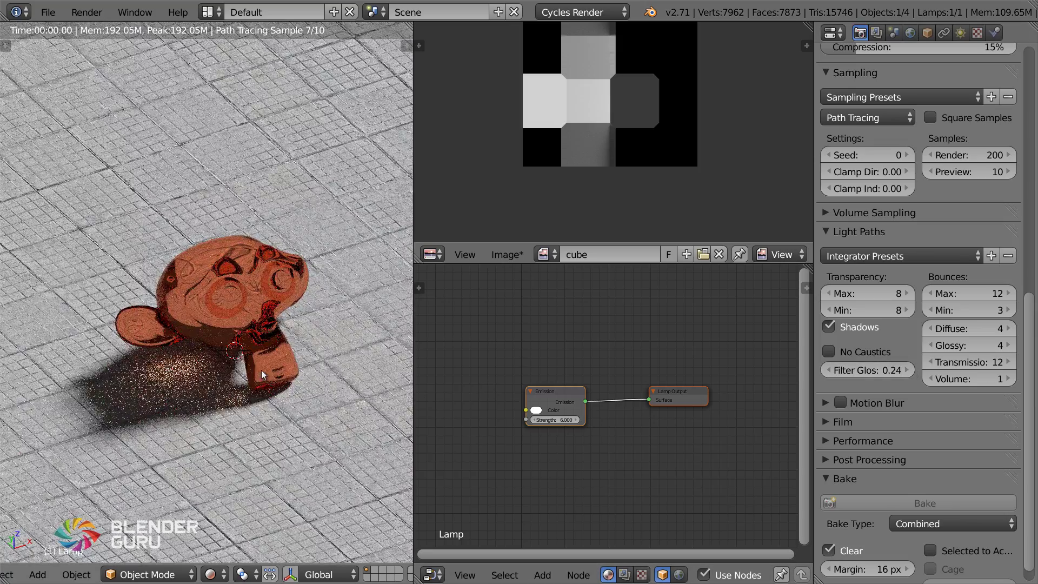
Look through the scene camera and return the 3D view to Solid shading.
{"action": "middle_click_drag", "start_coordinate": [261, 369], "coordinate": [245, 368]}
{"action": "key", "text": "KP_0"}
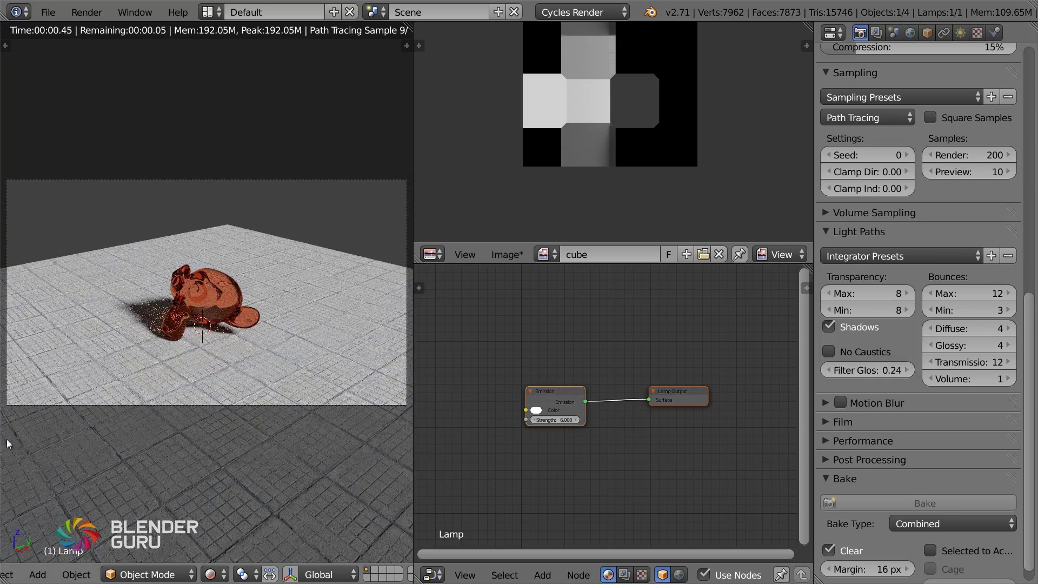
{"action": "left_click", "coordinate": [215, 574]}
{"action": "left_click", "coordinate": [243, 516]}
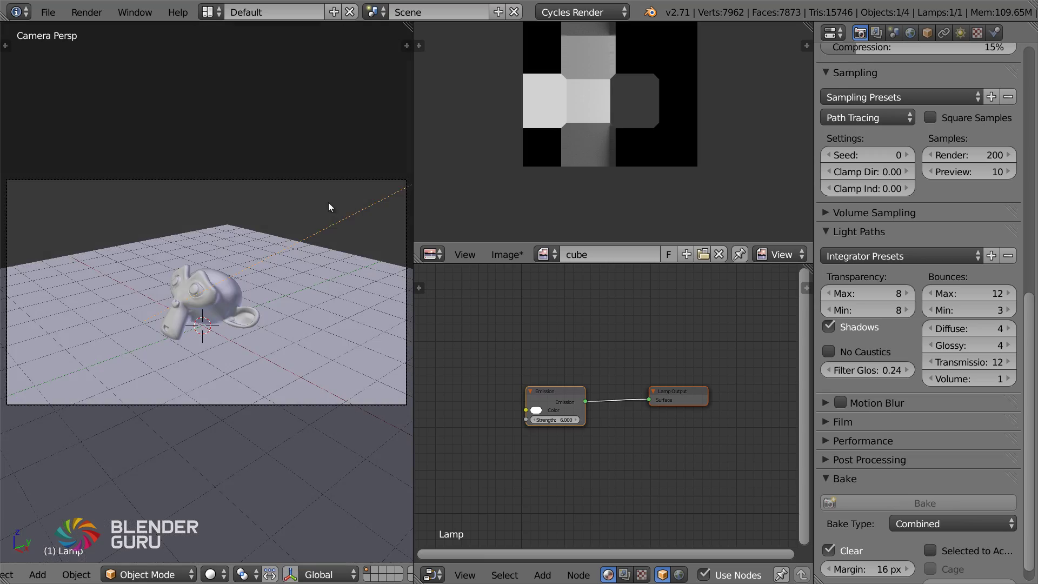
Select the camera, move it to the opposite side of the monkey along X, and rotate it to face the head.
{"action": "right_click", "coordinate": [319, 181]}
{"action": "key", "text": "g"}
{"action": "key", "text": "x"}
{"action": "left_click", "coordinate": [154, 115]}
{"action": "key", "text": "r"}
{"action": "key", "text": "r"}
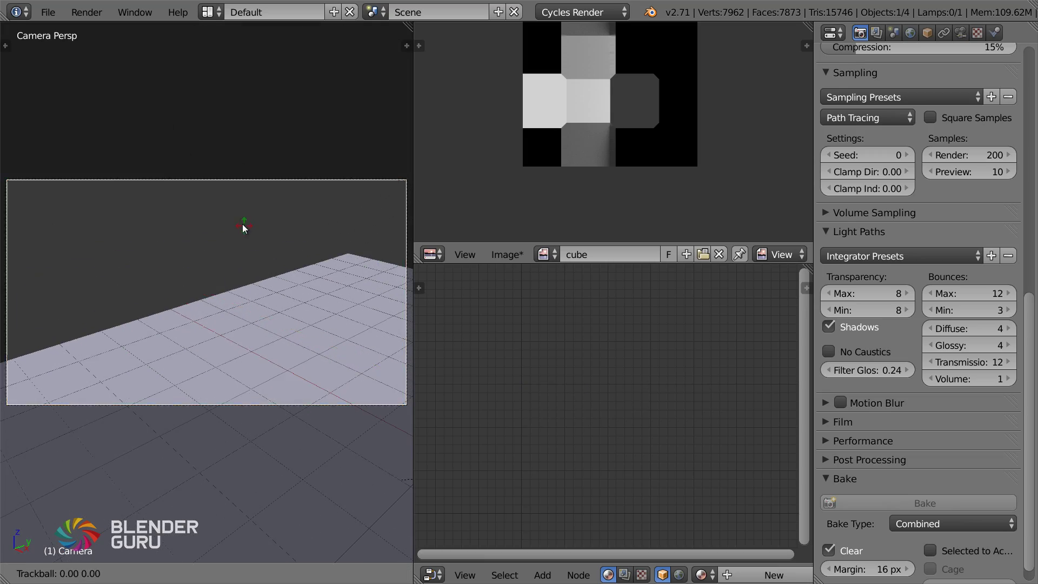
{"action": "left_click", "coordinate": [215, 206]}
{"action": "key", "text": "r"}
{"action": "left_click", "coordinate": [357, 279]}
Refine the camera's position and rotation, including along its local Z axis, to frame the monkey right of center.
{"action": "key", "text": "g"}
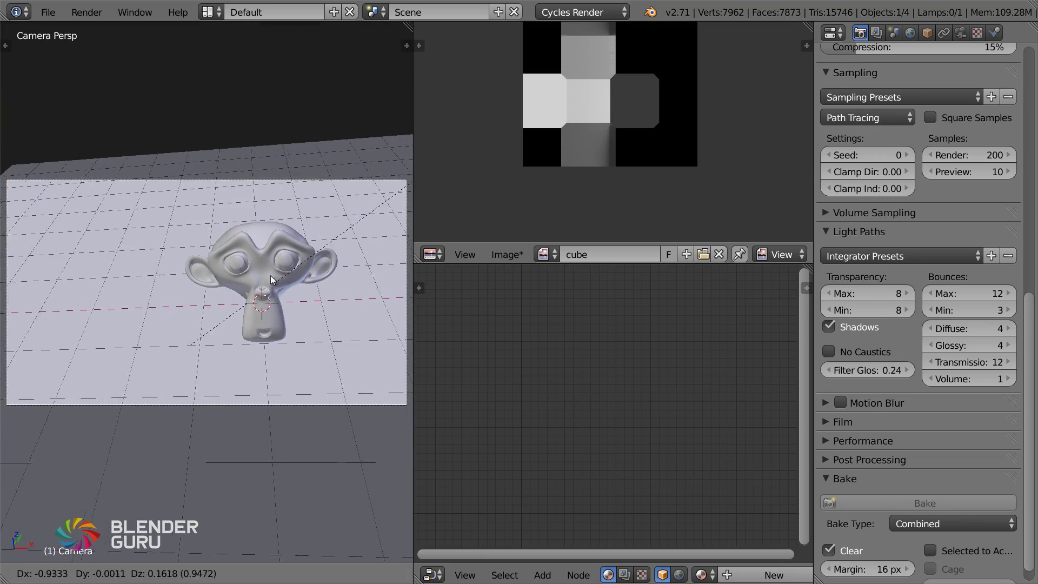
{"action": "left_click", "coordinate": [268, 278]}
{"action": "key", "text": "r"}
{"action": "key", "text": "r"}
{"action": "left_click", "coordinate": [250, 281]}
{"action": "key", "text": "g"}
{"action": "left_click", "coordinate": [170, 304]}
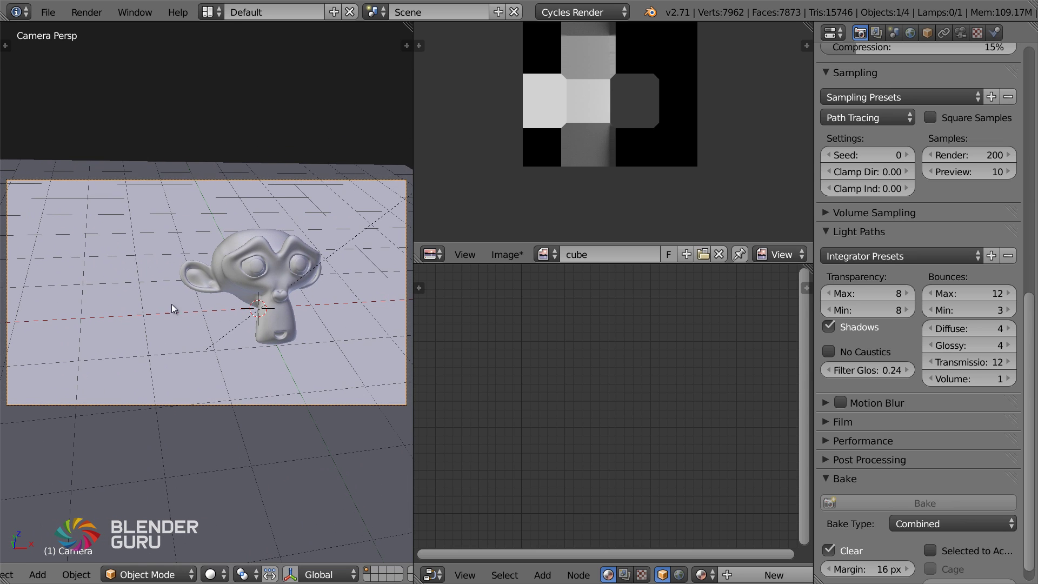
{"action": "scroll", "coordinate": [172, 305], "scroll_direction": "down", "scroll_amount": 1}
{"action": "key", "text": "g"}
{"action": "key", "text": "z"}
{"action": "key", "text": "z"}
{"action": "left_click", "coordinate": [197, 281]}
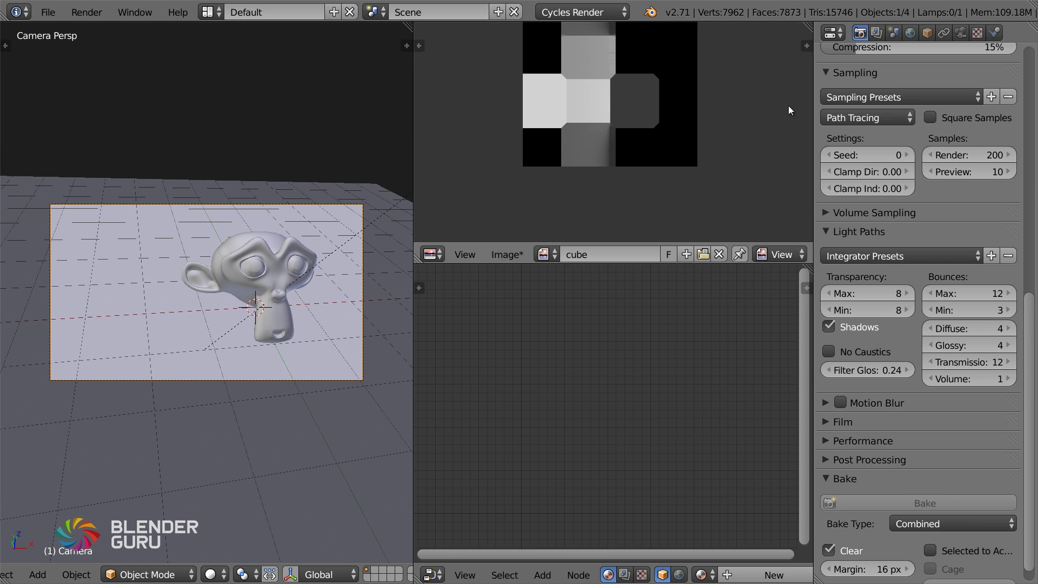
Set the render sample count to 1000 in the Sampling settings.
{"action": "scroll", "coordinate": [958, 203], "scroll_direction": "up", "scroll_amount": 2}
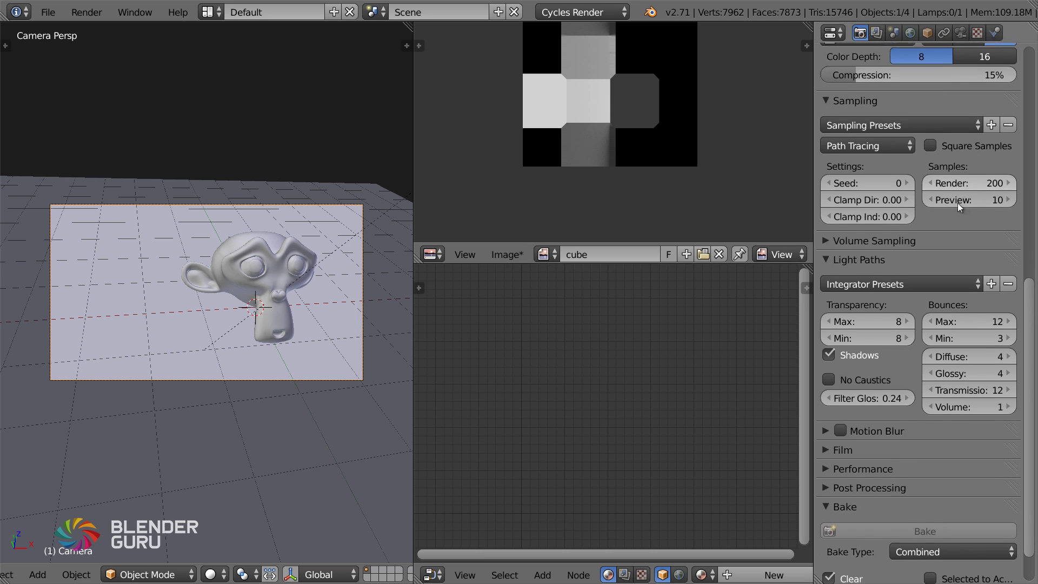
{"action": "double_click", "coordinate": [971, 204]}
{"action": "type", "text": "1000"}
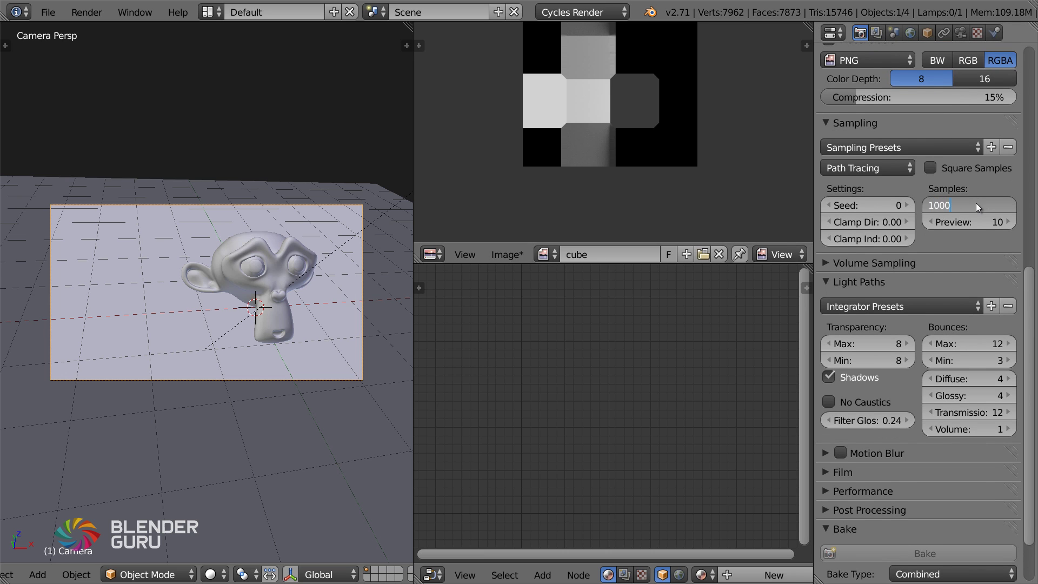
{"action": "key", "text": "Return"}
Render the camera view and enlarge the result to examine the colored caustics in the monkey's shadow.
{"action": "scroll", "coordinate": [933, 281], "scroll_direction": "up", "scroll_amount": 15}
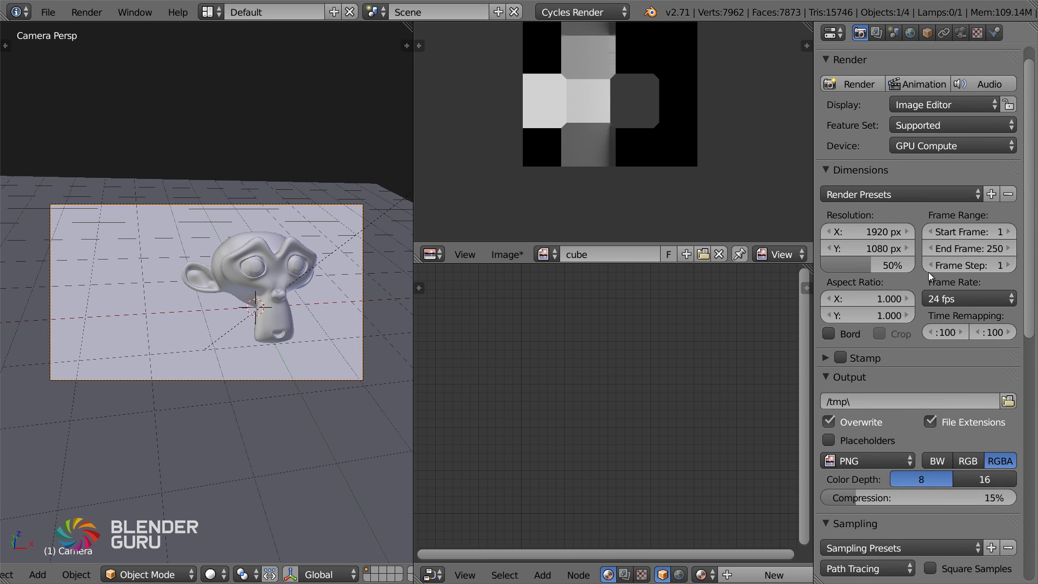
{"action": "scroll", "coordinate": [929, 272], "scroll_direction": "up", "scroll_amount": 1}
{"action": "left_click", "coordinate": [861, 108]}
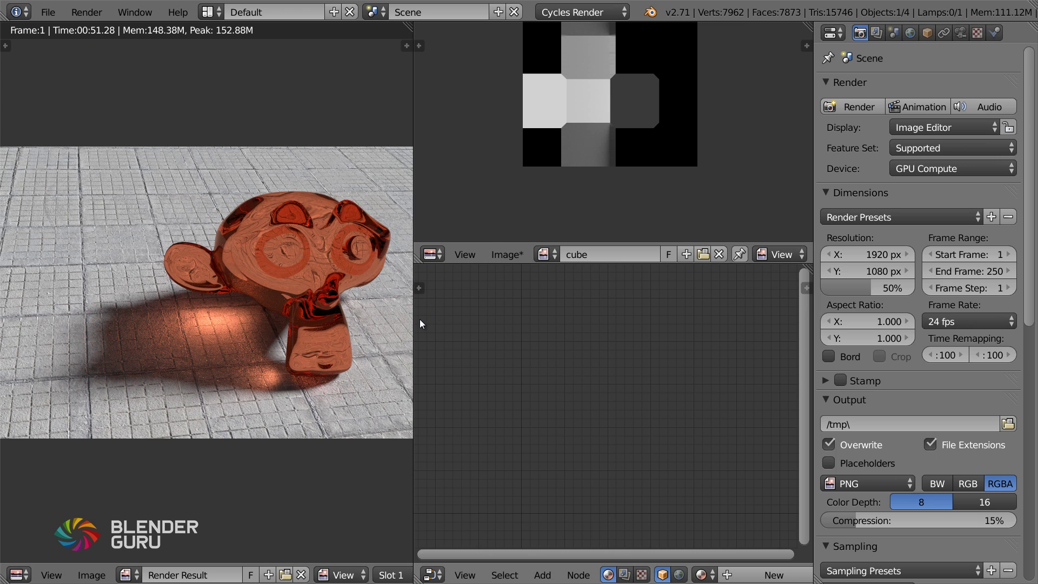
{"action": "left_click_drag", "start_coordinate": [414, 317], "coordinate": [523, 316]}
{"action": "scroll", "coordinate": [394, 287], "scroll_direction": "up", "scroll_amount": 1}
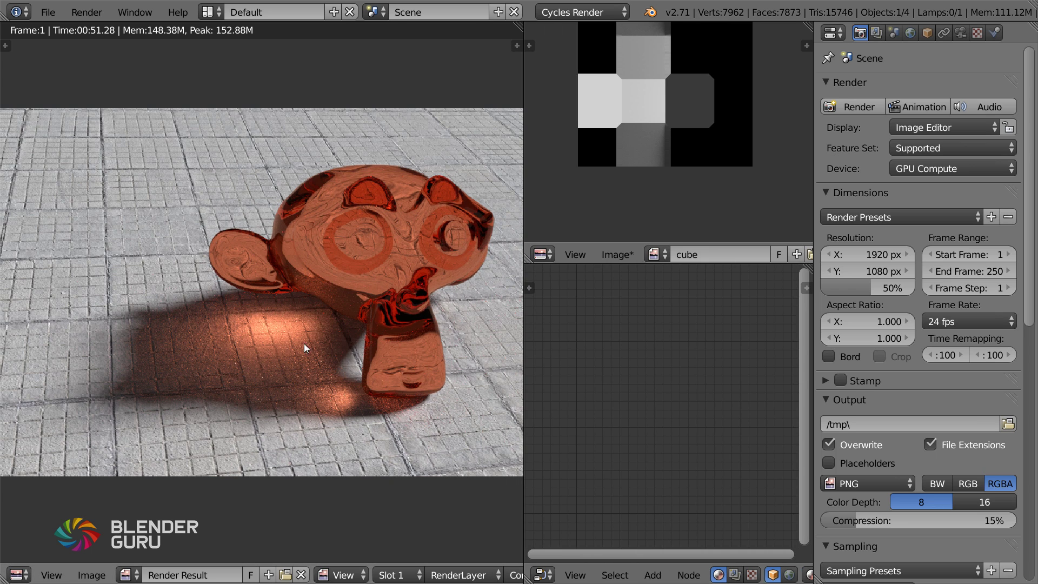
Close the render result and rotate the camera slightly.
{"action": "key", "text": "Escape"}
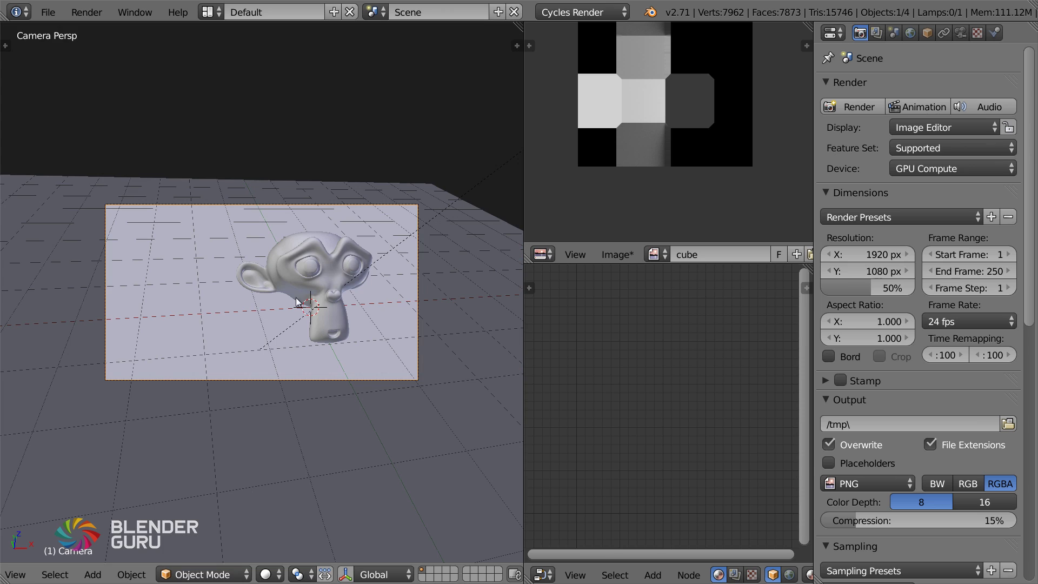
{"action": "key", "text": "r"}
{"action": "left_click", "coordinate": [420, 258]}
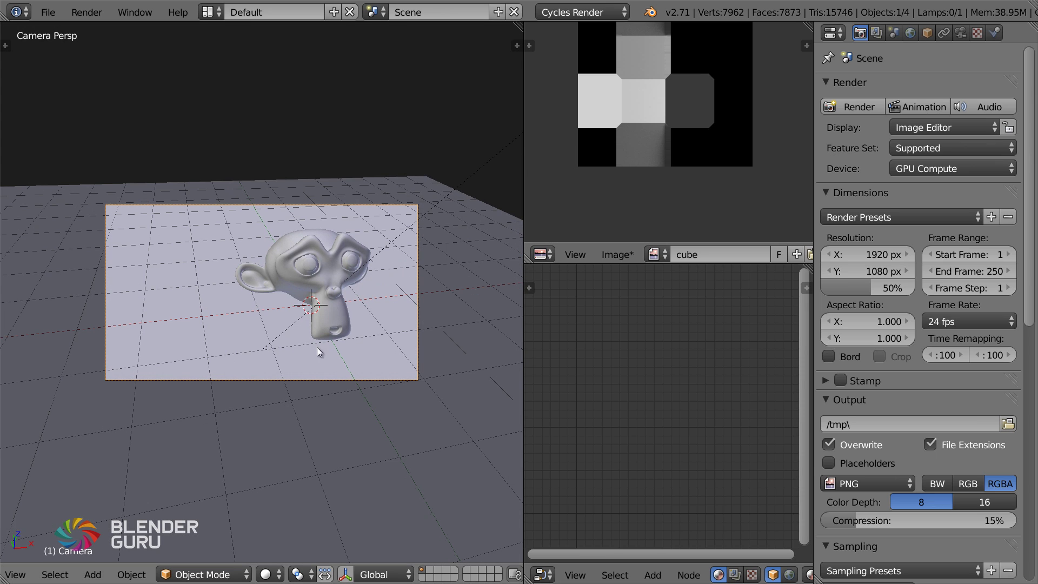
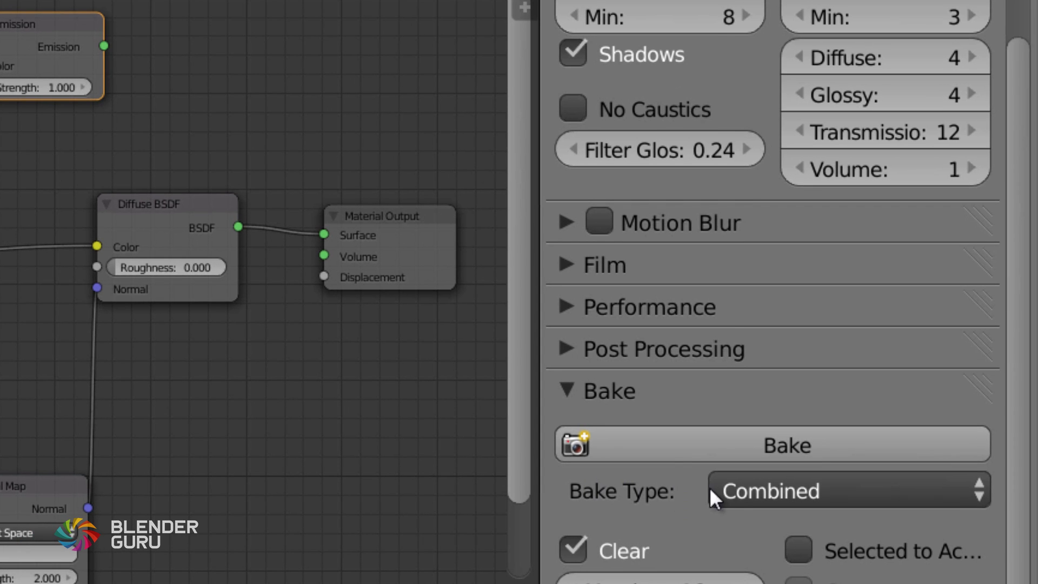
Set the Bake Type to Diffuse Indirect and make the plane's floor Image Texture node active.
{"action": "left_click", "coordinate": [741, 496]}
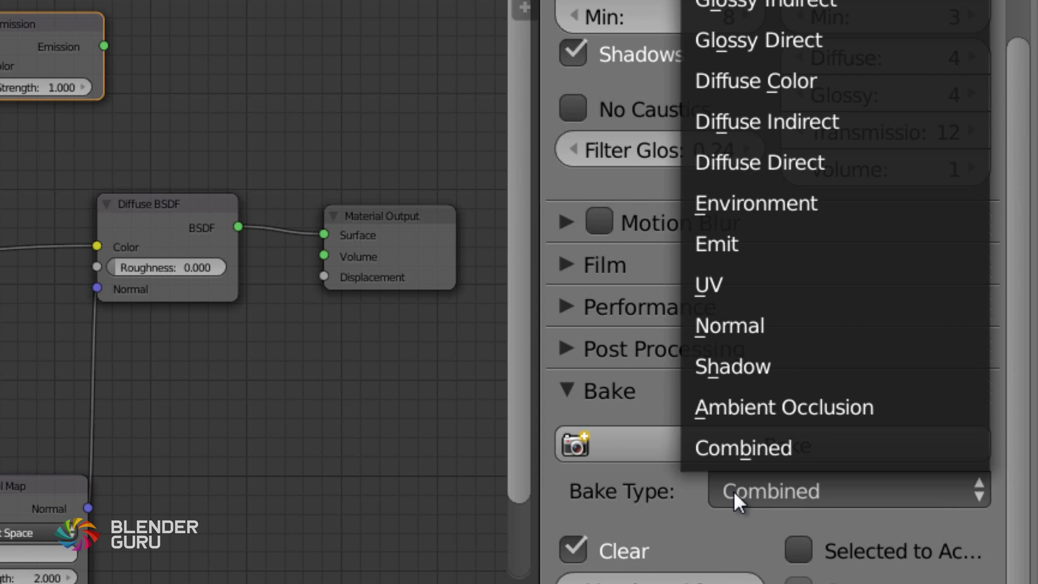
{"action": "left_click", "coordinate": [804, 130]}
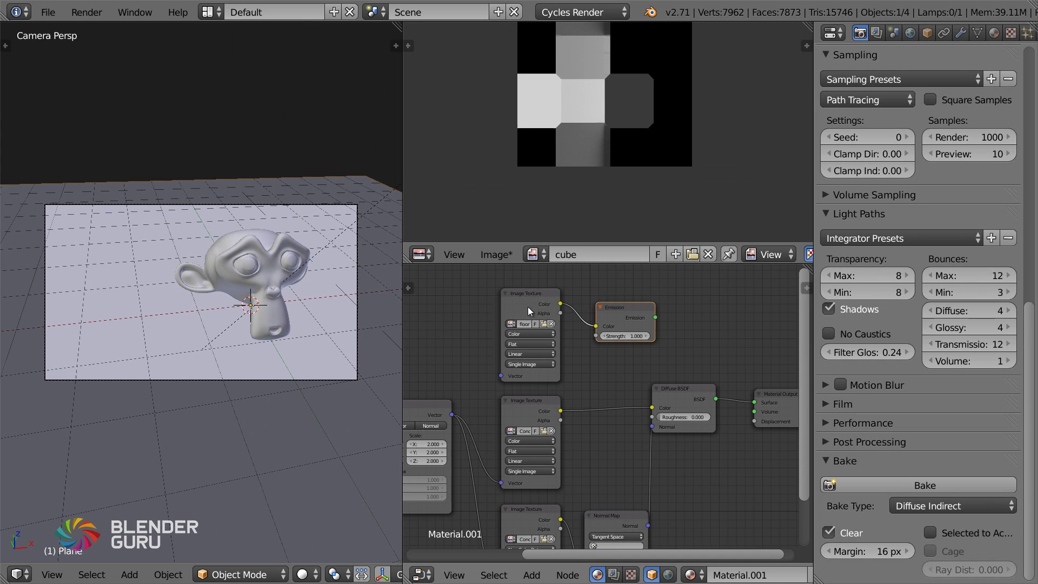
{"action": "left_click", "coordinate": [162, 175]}
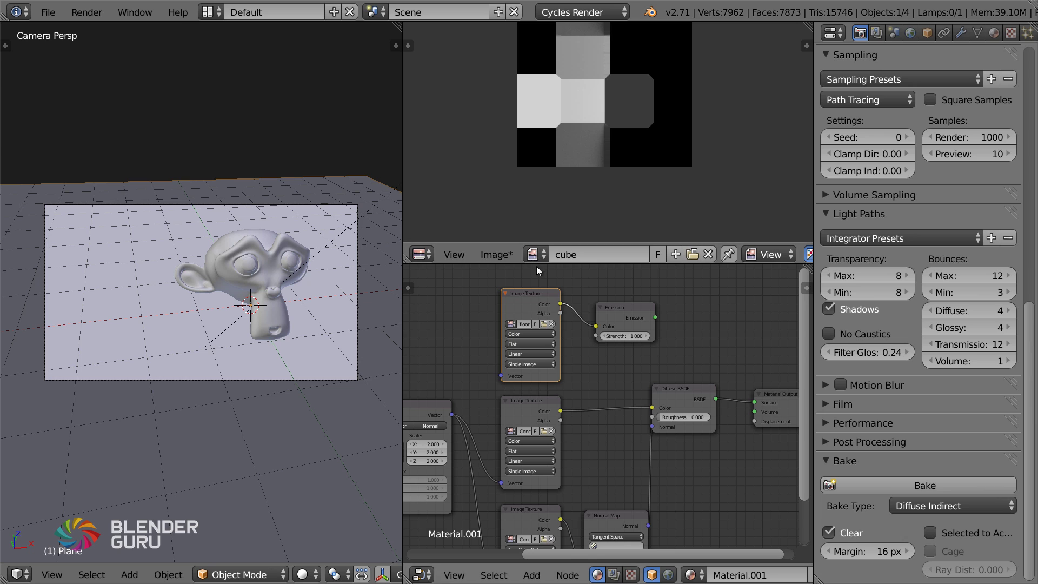
Create a new blank image named caustics with a size of 2048 × 2048 px.
{"action": "left_click", "coordinate": [501, 255]}
{"action": "left_click", "coordinate": [517, 235]}
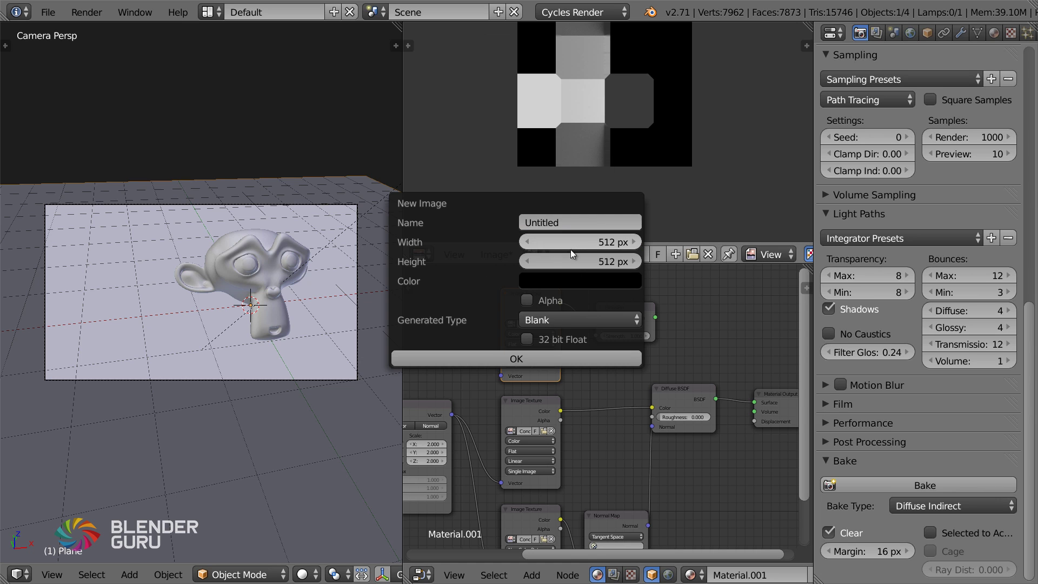
{"action": "left_click", "coordinate": [566, 223]}
{"action": "type", "text": "caustics"}
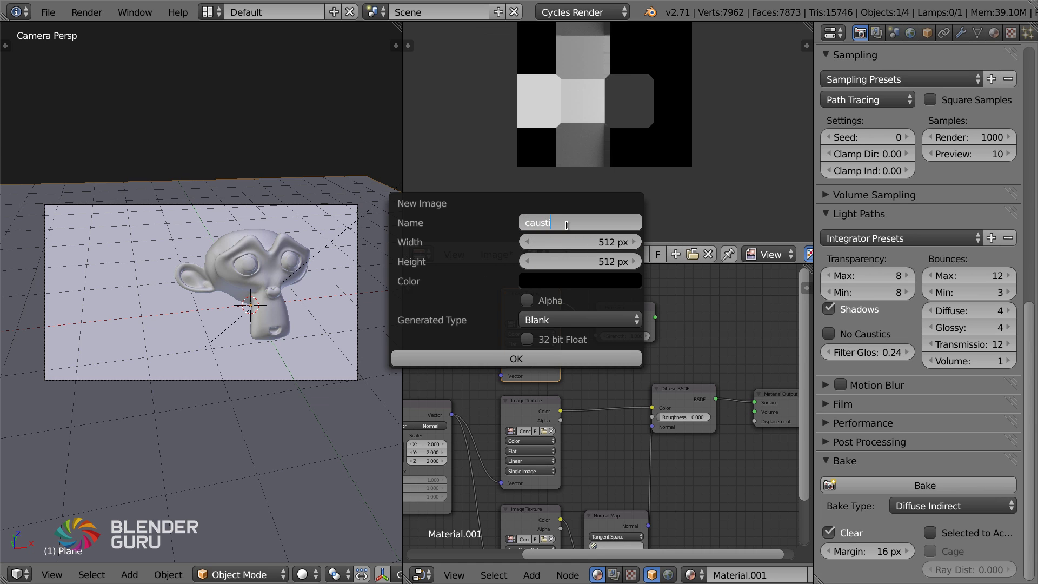
{"action": "key", "text": "Return"}
{"action": "left_click", "coordinate": [586, 236]}
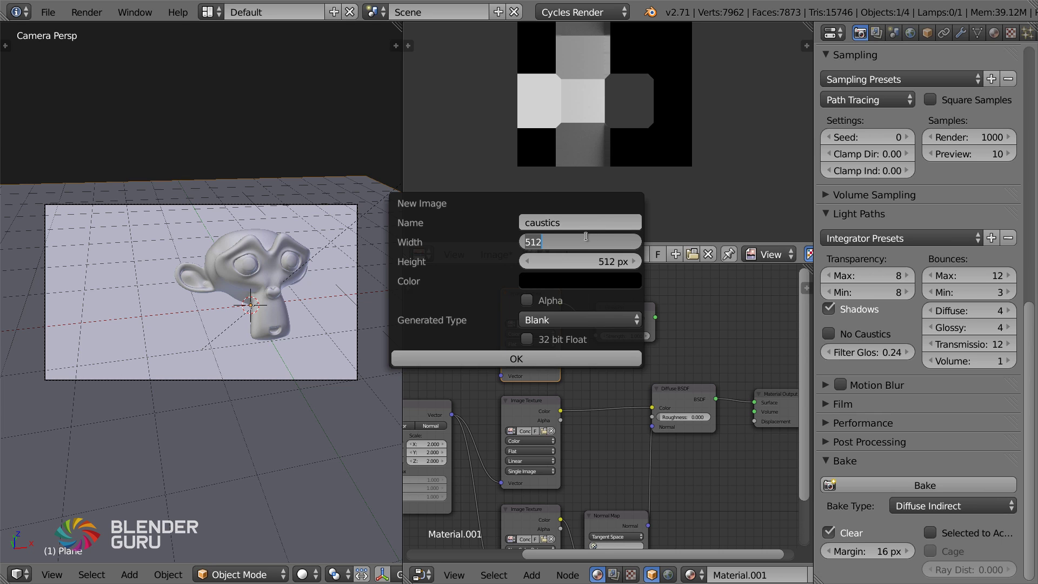
{"action": "type", "text": "1024*2"}
{"action": "key", "text": "Return"}
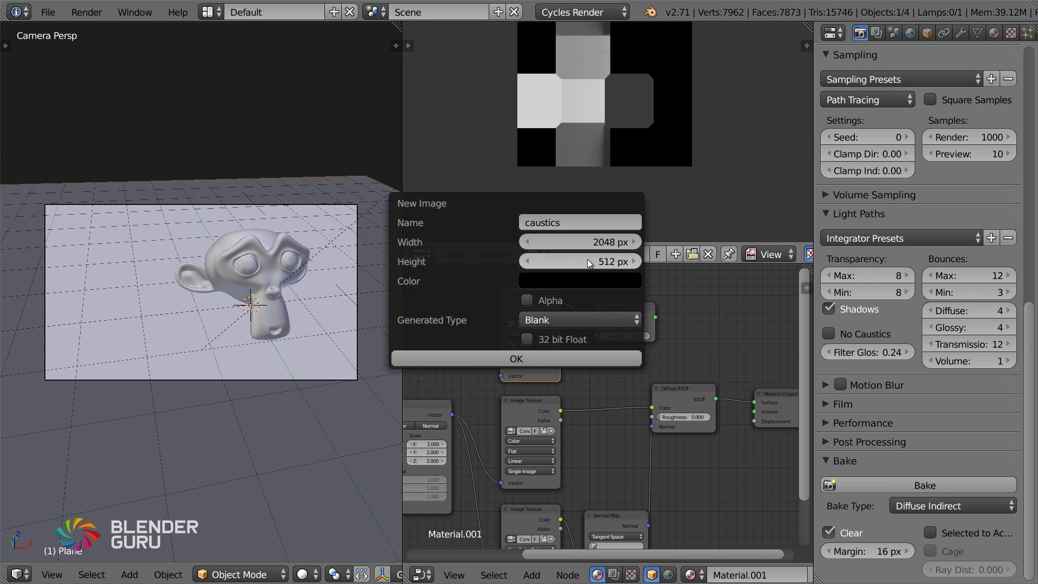
{"action": "left_click", "coordinate": [587, 259]}
{"action": "type", "text": "2048"}
{"action": "key", "text": "Return"}
{"action": "left_click", "coordinate": [552, 356]}
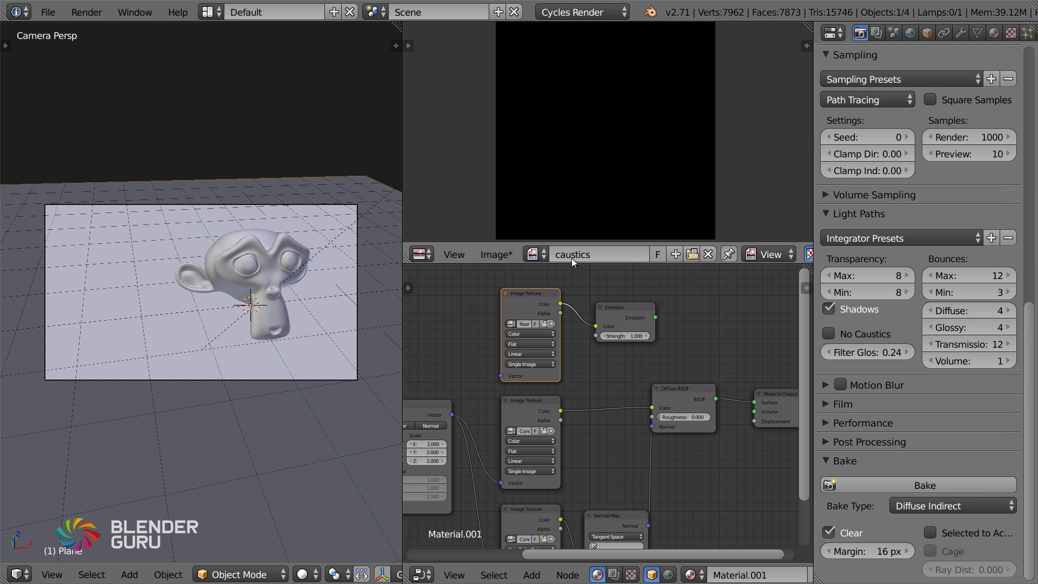
Assign the caustics image to the plane's Image Texture node that feeds the Emission shader.
{"action": "key", "text": "g"}
{"action": "left_click", "coordinate": [535, 325]}
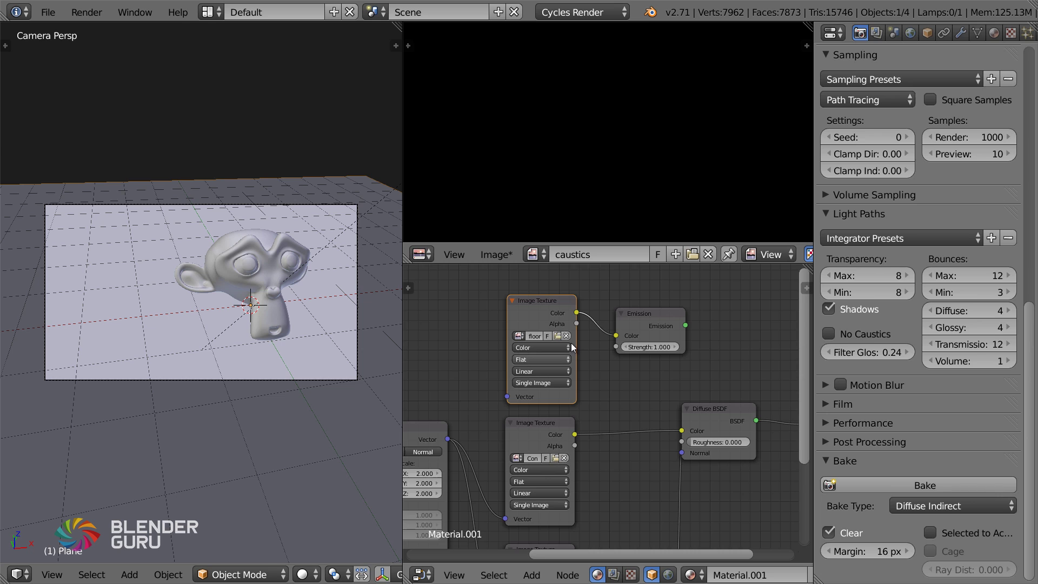
{"action": "scroll", "coordinate": [564, 336], "scroll_direction": "up", "scroll_amount": 2}
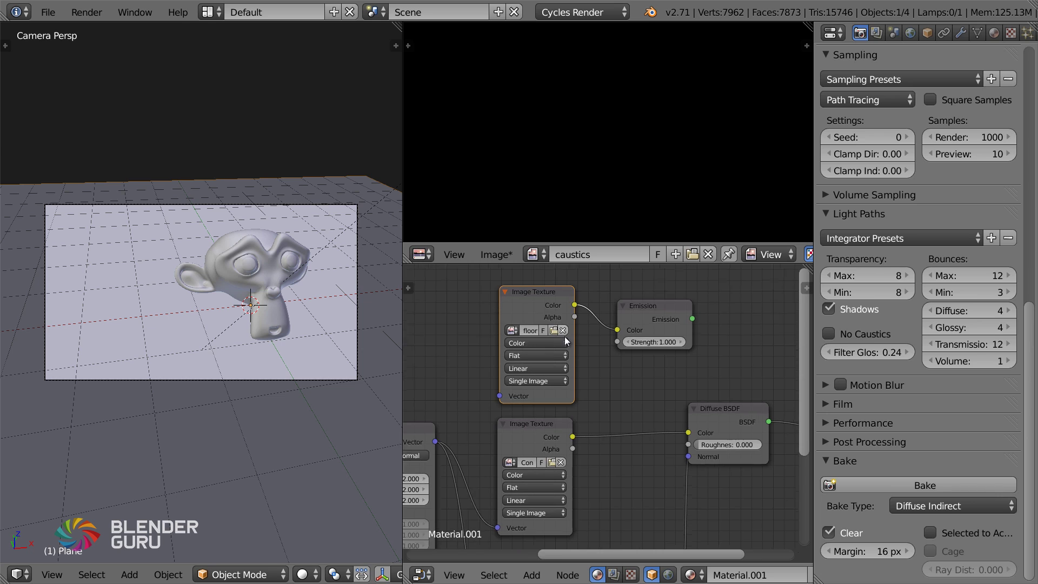
{"action": "middle_click_drag", "start_coordinate": [527, 306], "coordinate": [544, 333]}
{"action": "left_click_drag", "start_coordinate": [538, 320], "coordinate": [539, 324]}
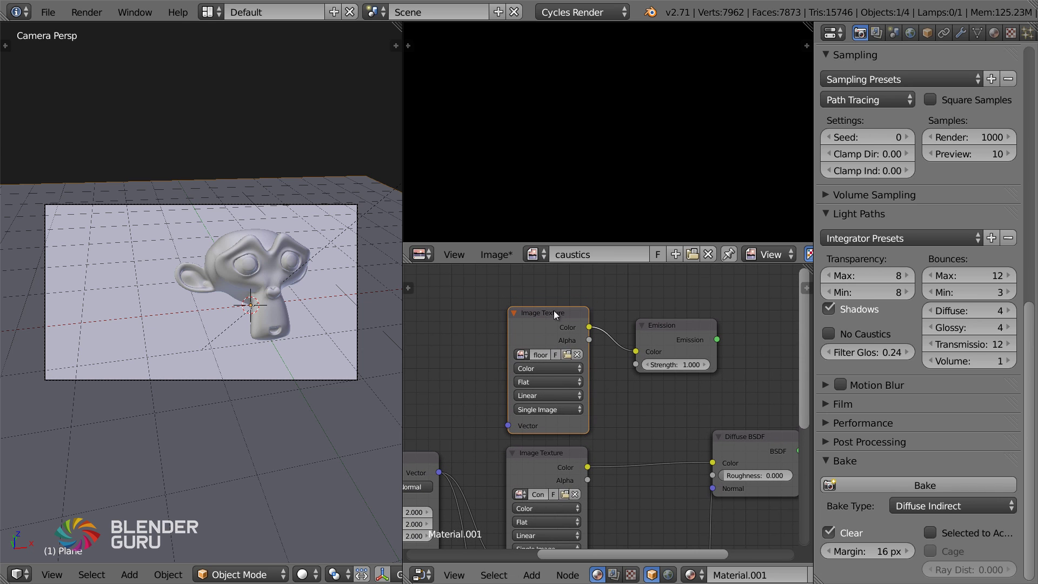
{"action": "left_click", "coordinate": [523, 355]}
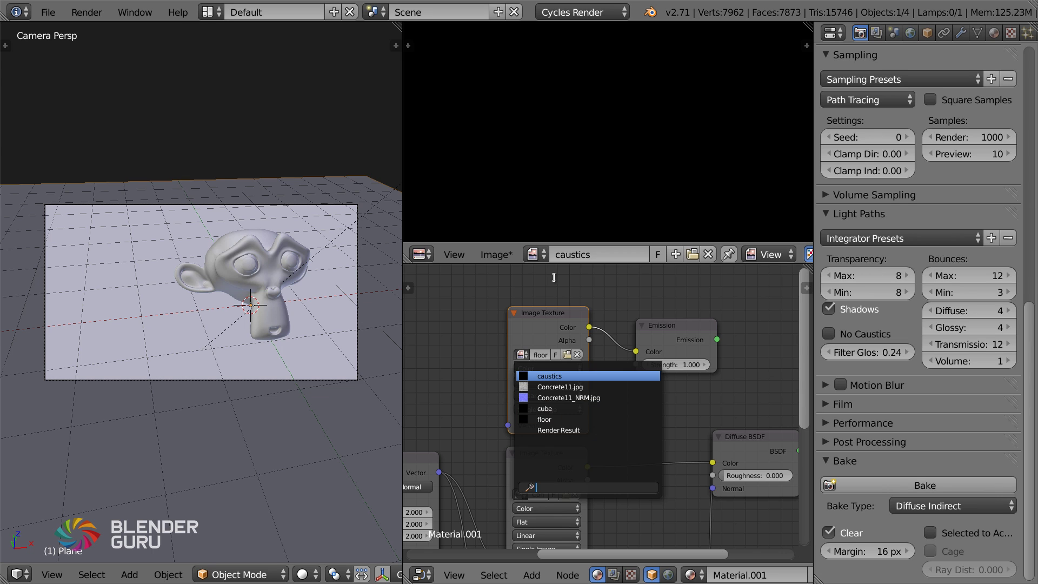
{"action": "left_click", "coordinate": [541, 256]}
{"action": "left_click", "coordinate": [542, 254]}
{"action": "left_click", "coordinate": [543, 254]}
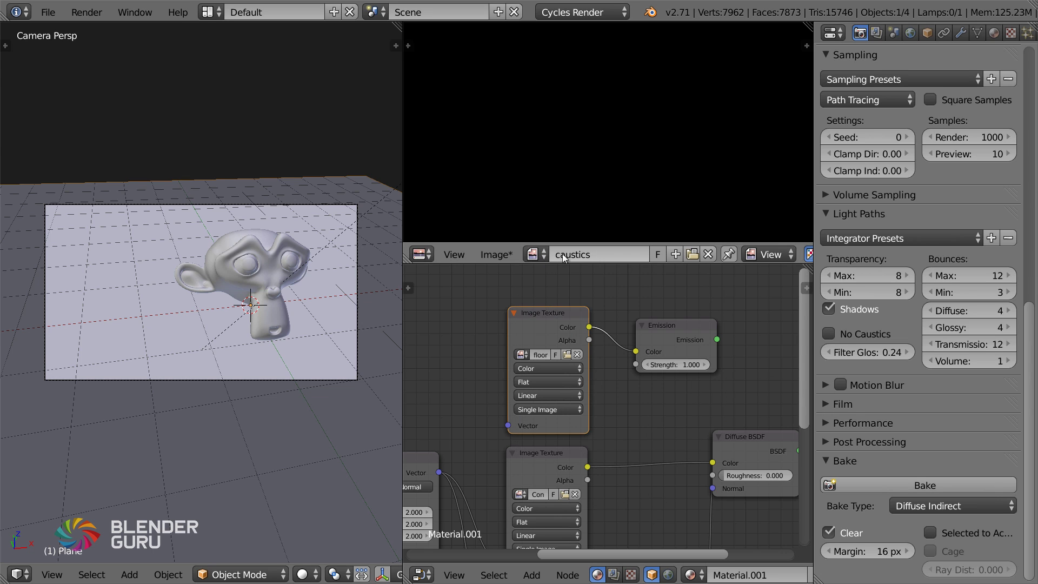
{"action": "left_click", "coordinate": [527, 352]}
{"action": "left_click", "coordinate": [541, 373]}
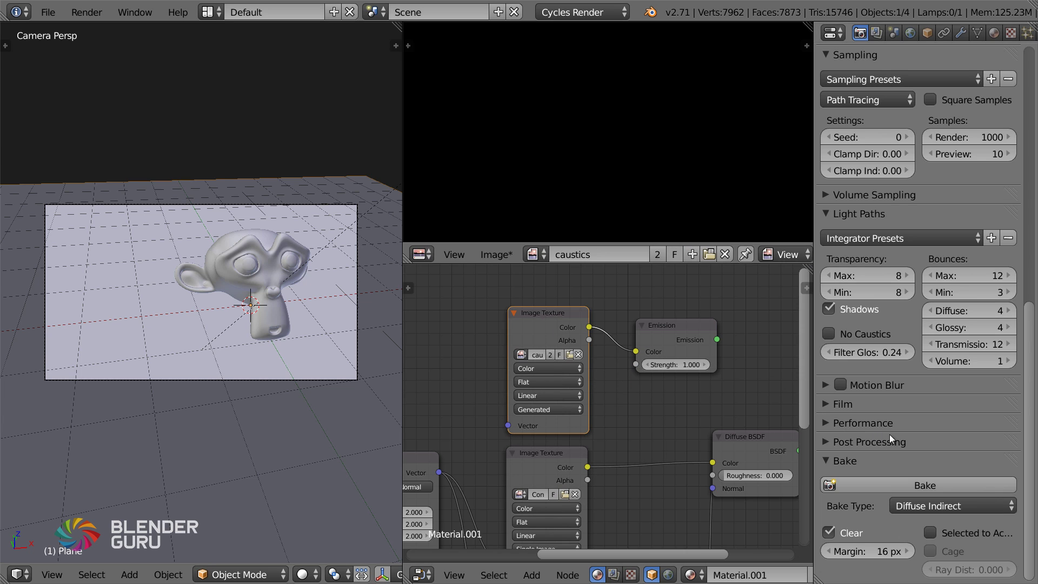
Bake the plane's diffuse indirect light to the caustics image and maximize the image view to inspect it.
{"action": "left_click", "coordinate": [896, 484]}
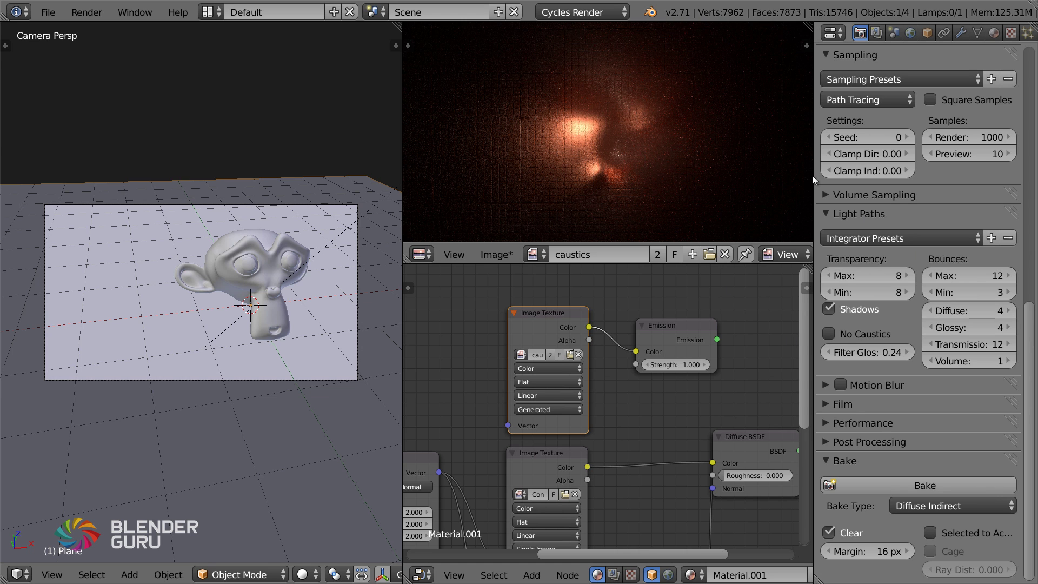
{"action": "scroll", "coordinate": [755, 186], "scroll_direction": "up", "scroll_amount": 3}
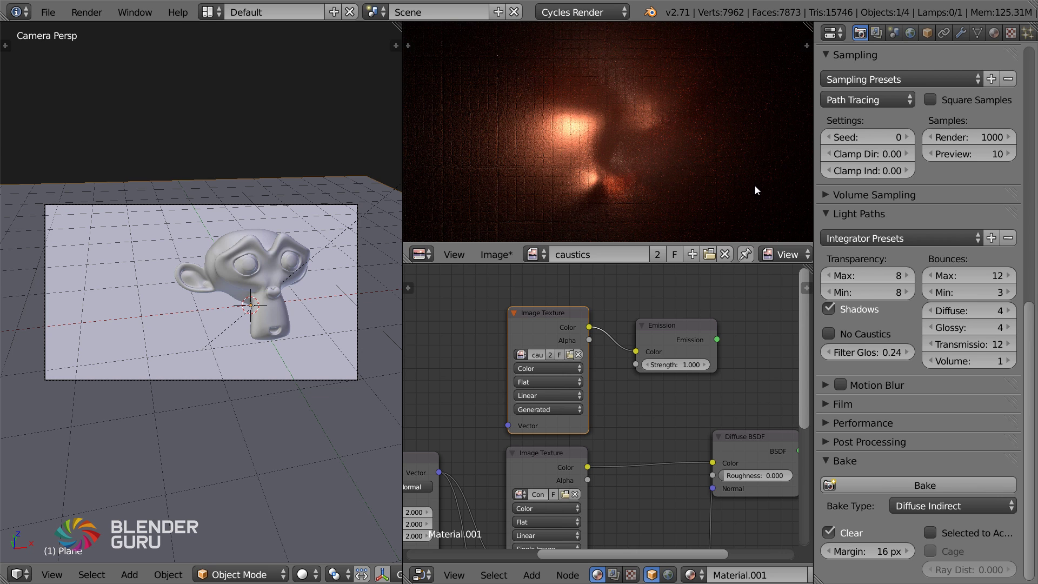
{"action": "scroll", "coordinate": [635, 180], "scroll_direction": "down", "scroll_amount": 2}
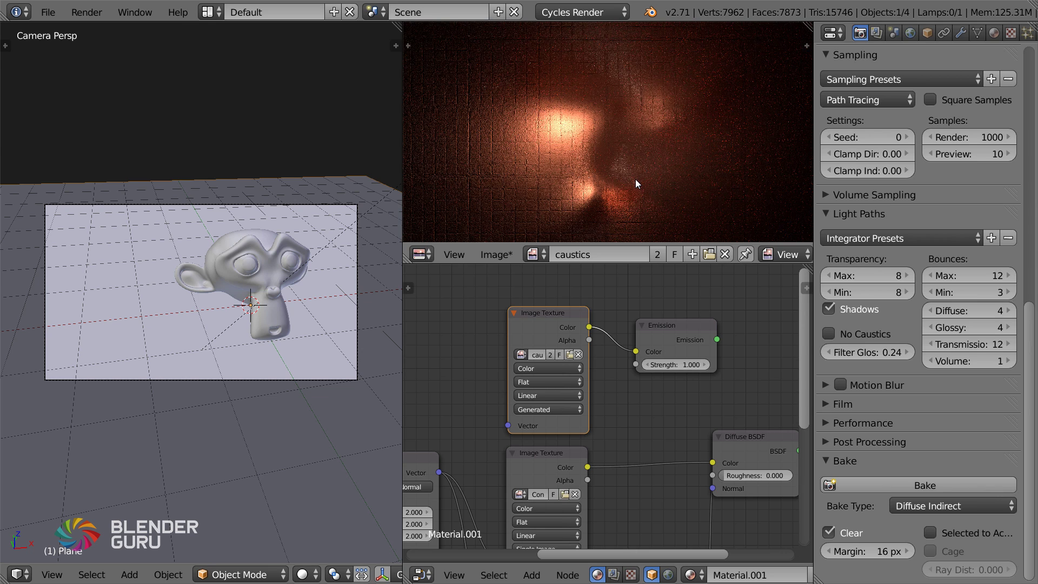
{"action": "scroll", "coordinate": [611, 122], "scroll_direction": "up", "scroll_amount": 1}
{"action": "scroll", "coordinate": [571, 83], "scroll_direction": "down", "scroll_amount": 2}
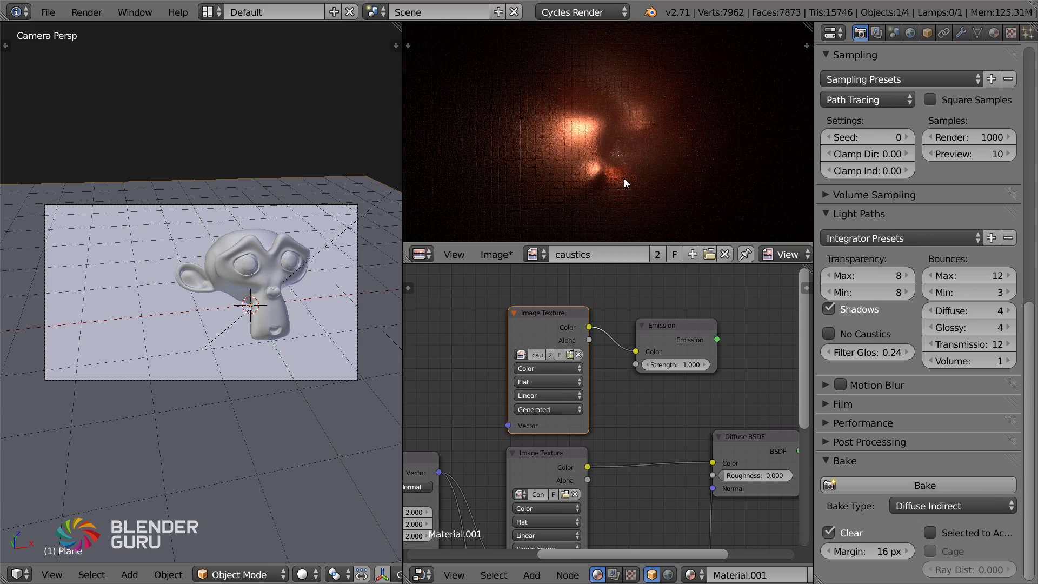
{"action": "key", "text": "ctrl+Up"}
{"action": "scroll", "coordinate": [534, 254], "scroll_direction": "up", "scroll_amount": 2}
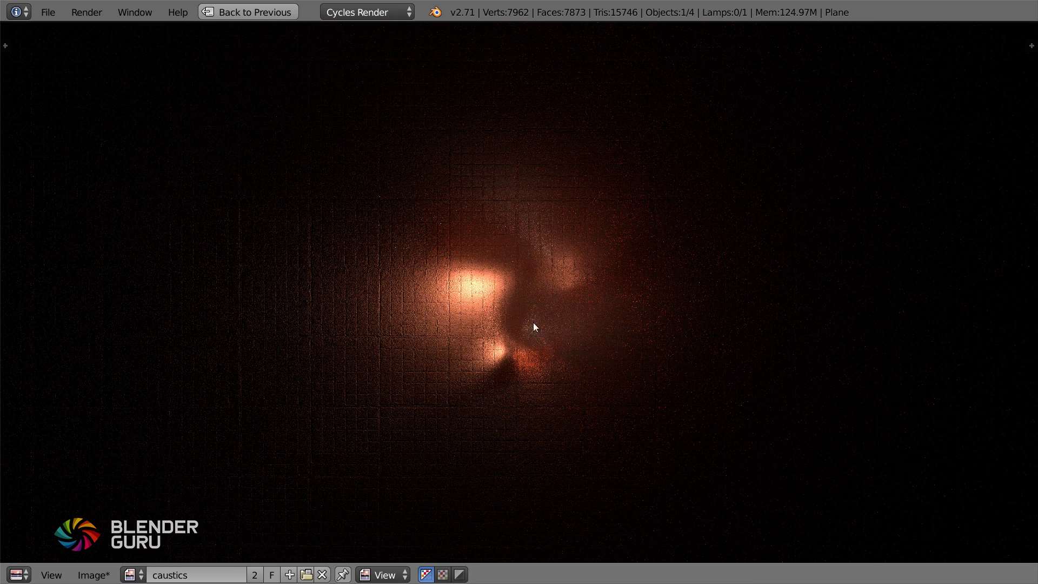
Inspect the baked caustics image up close, then restore the previous screen layout.
{"action": "scroll", "coordinate": [518, 356], "scroll_direction": "up", "scroll_amount": 1}
{"action": "scroll", "coordinate": [491, 286], "scroll_direction": "up", "scroll_amount": 1}
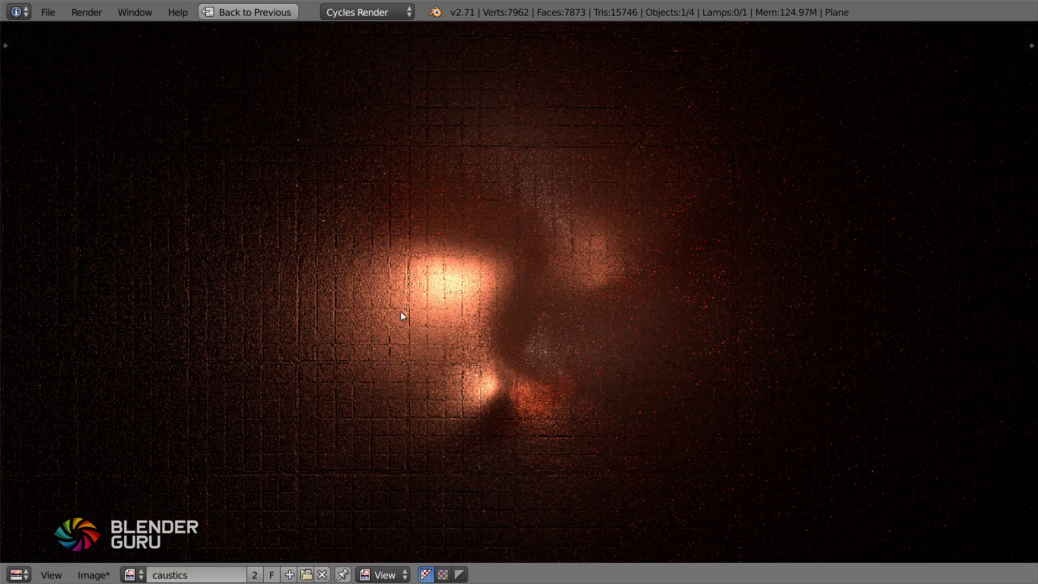
{"action": "scroll", "coordinate": [505, 293], "scroll_direction": "down", "scroll_amount": 4}
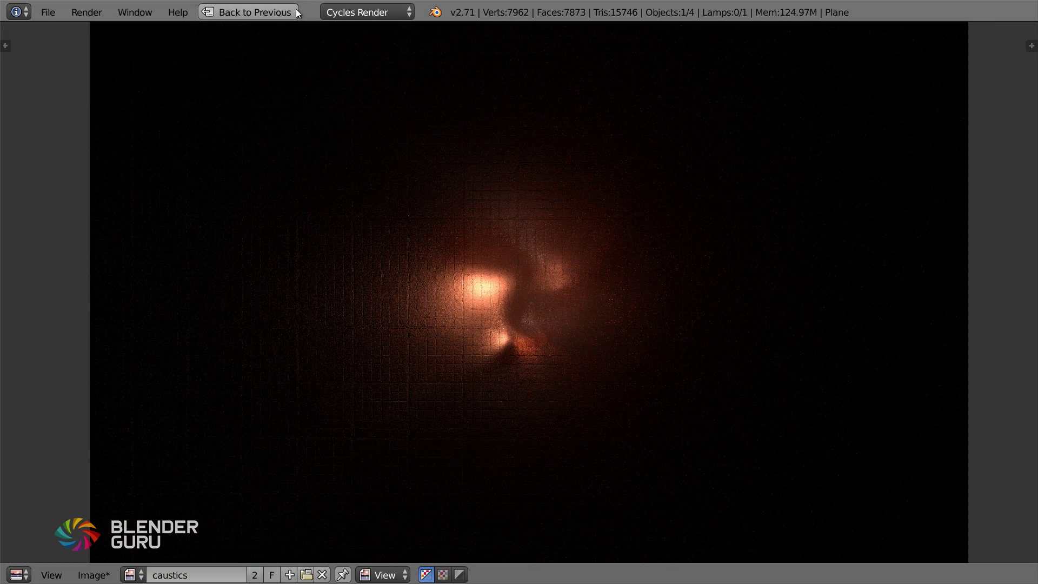
{"action": "left_click", "coordinate": [248, 12]}
{"action": "scroll", "coordinate": [633, 372], "scroll_direction": "down", "scroll_amount": 2}
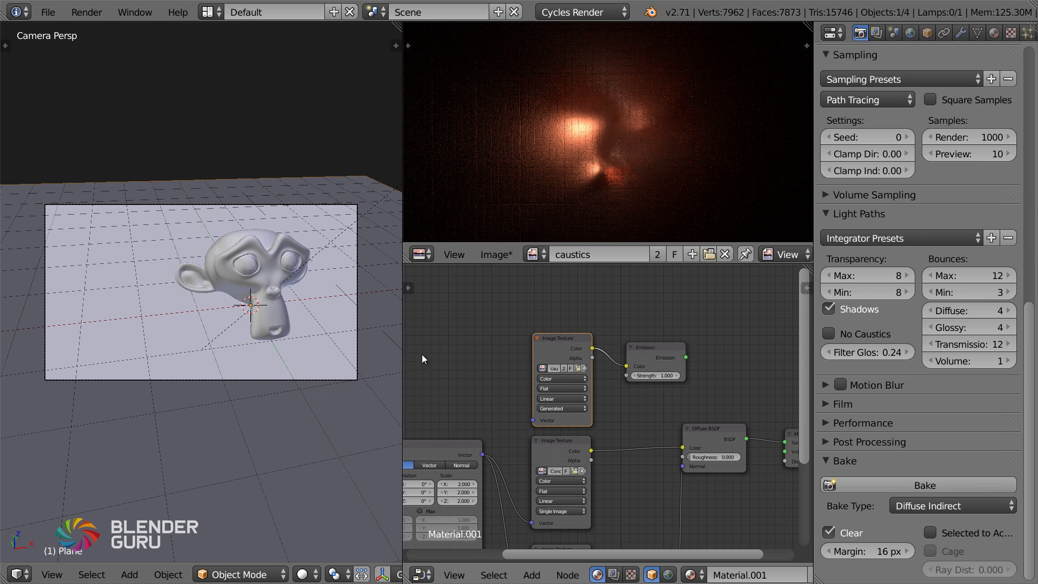
Widen the node editor and move the Diffuse BSDF and Material Output nodes together, farther from the texture nodes.
{"action": "left_click_drag", "start_coordinate": [403, 340], "coordinate": [387, 341]}
{"action": "middle_click_drag", "start_coordinate": [668, 426], "coordinate": [562, 366]}
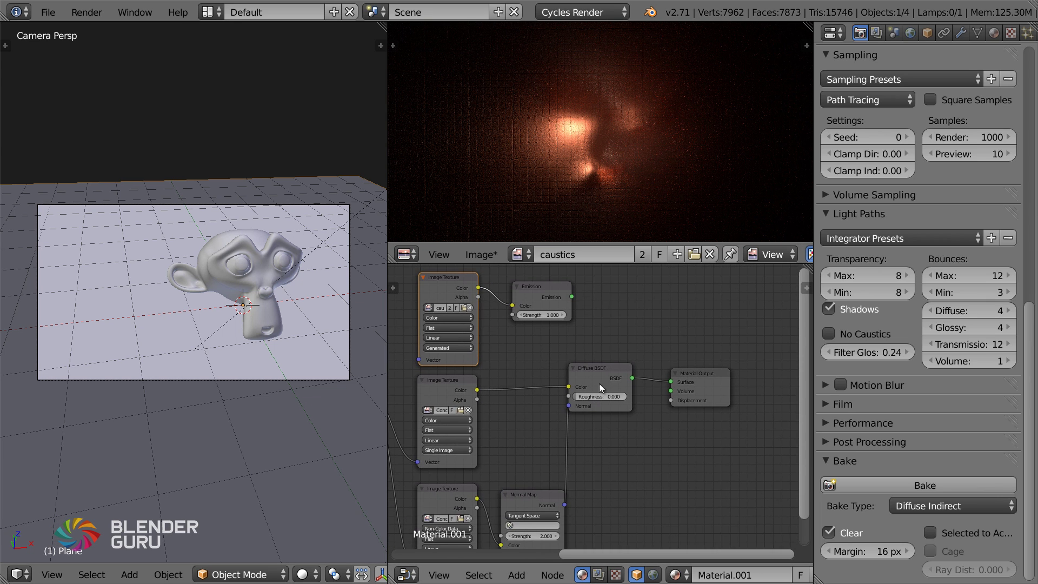
{"action": "scroll", "coordinate": [599, 388], "scroll_direction": "down", "scroll_amount": 1}
{"action": "key", "text": "a"}
{"action": "key", "text": "b"}
{"action": "left_click_drag", "start_coordinate": [586, 350], "coordinate": [662, 420]}
{"action": "key", "text": "g"}
{"action": "left_click", "coordinate": [721, 417]}
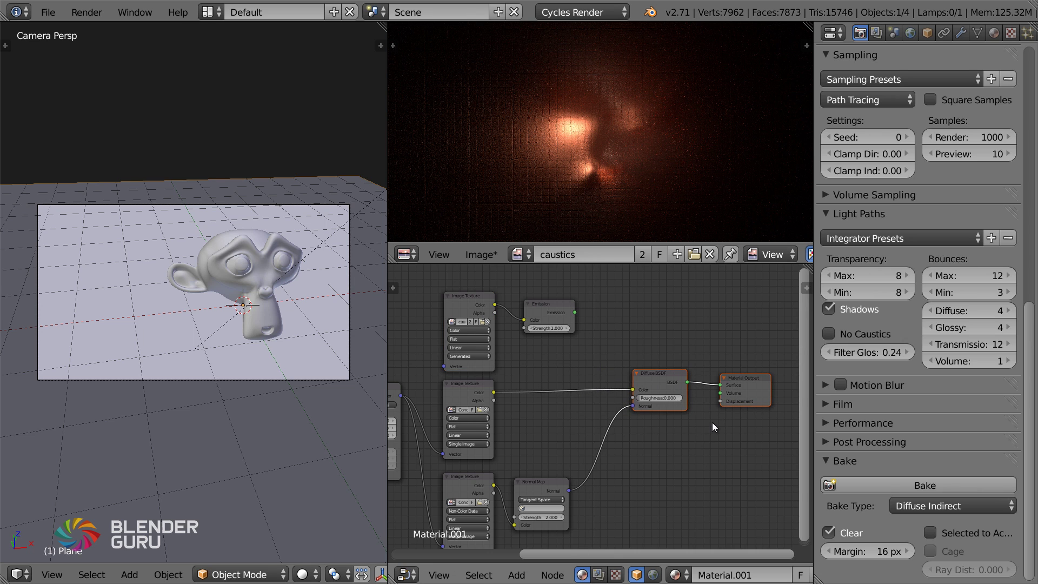
Move the Diffuse BSDF node on its own slightly closer to the concrete texture nodes.
{"action": "middle_click_drag", "start_coordinate": [712, 423], "coordinate": [660, 430]}
{"action": "scroll", "coordinate": [639, 431], "scroll_direction": "up", "scroll_amount": 1}
{"action": "key", "text": "a"}
{"action": "right_click", "coordinate": [612, 385]}
{"action": "key", "text": "g"}
{"action": "left_click", "coordinate": [534, 410]}
{"action": "middle_click_drag", "start_coordinate": [535, 410], "coordinate": [644, 353]}
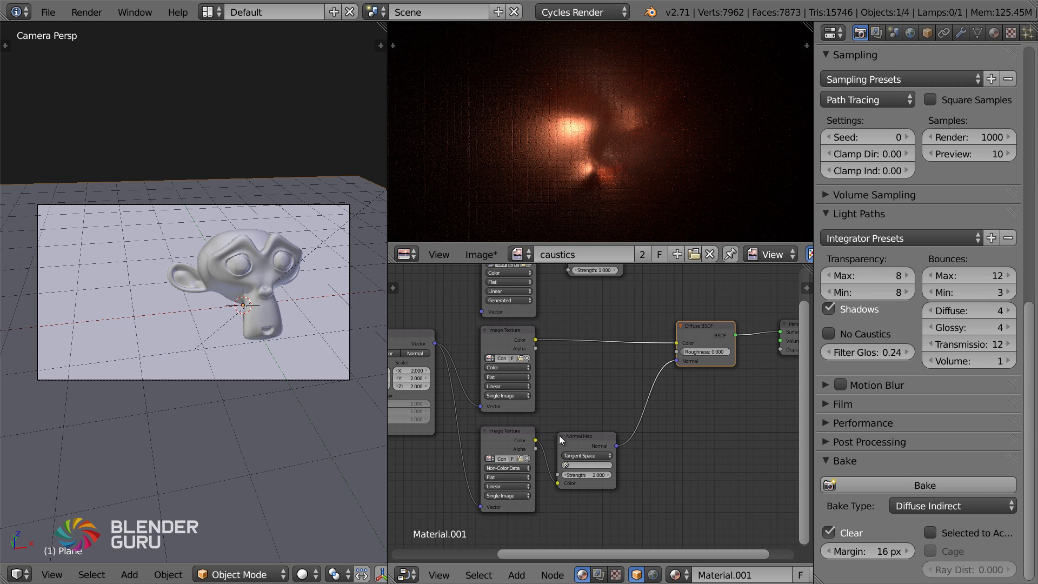
Move the Material Output node horizontally away from the Diffuse BSDF to leave room for another shader node.
{"action": "middle_click_drag", "start_coordinate": [613, 436], "coordinate": [490, 453]}
{"action": "middle_click_drag", "start_coordinate": [603, 377], "coordinate": [535, 400]}
{"action": "right_click", "coordinate": [618, 367]}
{"action": "key", "text": "g"}
{"action": "key", "text": "x"}
{"action": "left_click", "coordinate": [704, 371]}
{"action": "middle_click_drag", "start_coordinate": [536, 338], "coordinate": [612, 343]}
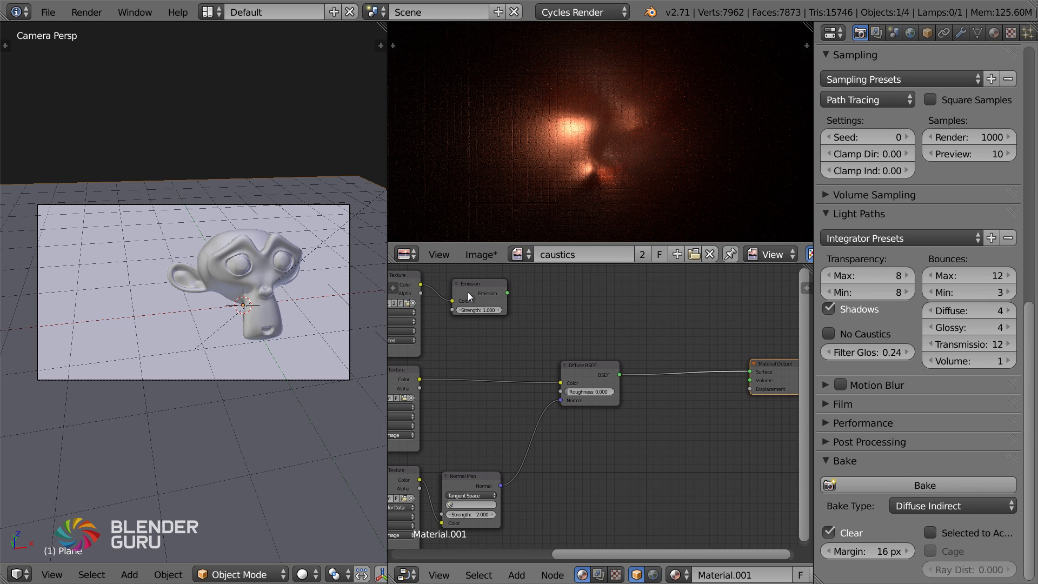
Move the caustics Image Texture and Emission nodes together so the Emission node sits directly above the Diffuse BSDF.
{"action": "middle_click_drag", "start_coordinate": [391, 283], "coordinate": [449, 290]}
{"action": "left_click", "coordinate": [448, 291]}
{"action": "left_click", "coordinate": [533, 297], "text": "shift"}
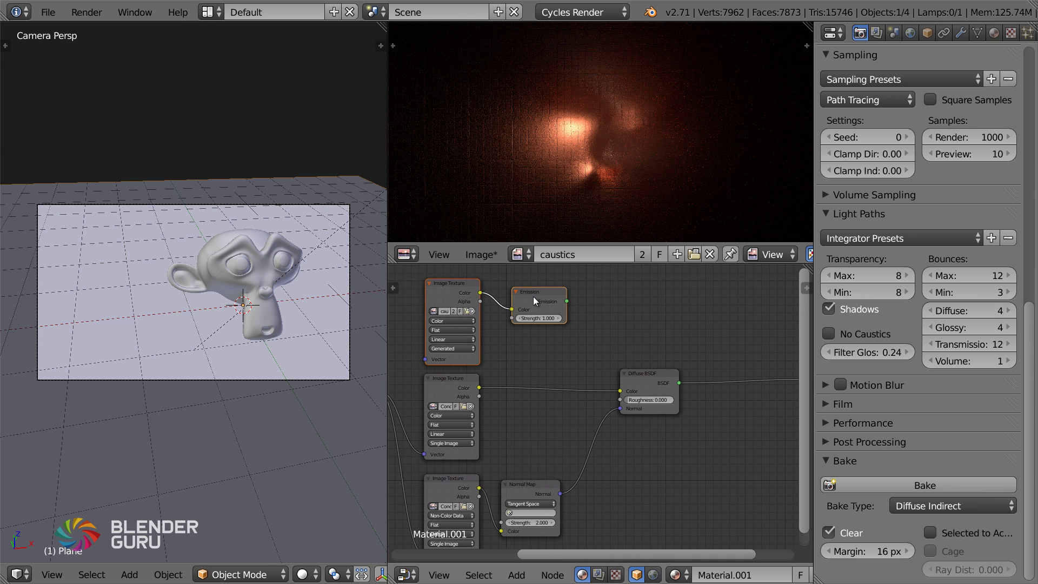
{"action": "left_click_drag", "start_coordinate": [533, 296], "coordinate": [645, 337]}
{"action": "left_click", "coordinate": [653, 310]}
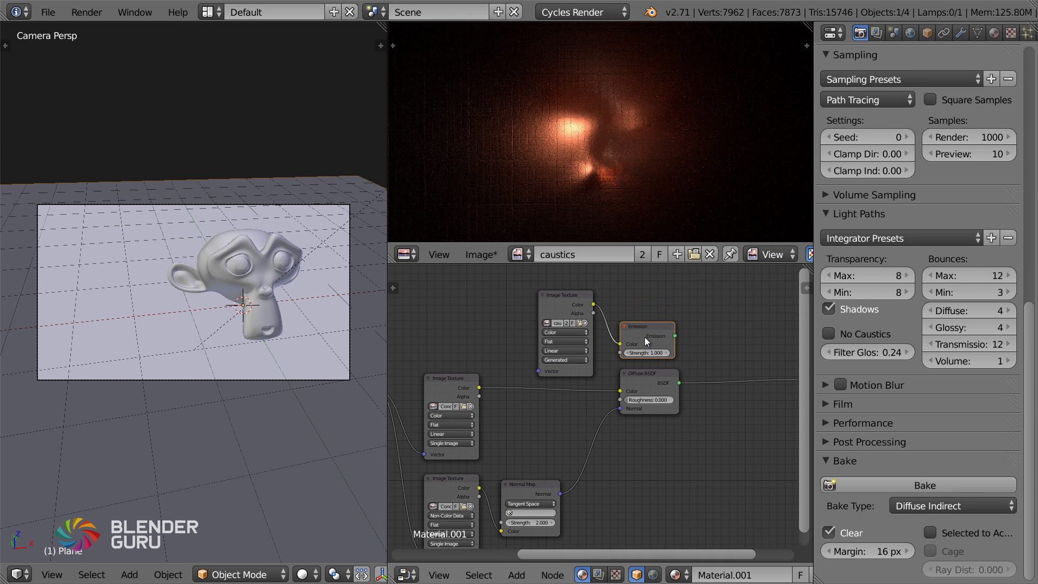
Insert an Add Shader node on the link between the Diffuse BSDF and the Material Output.
{"action": "scroll", "coordinate": [645, 336], "scroll_direction": "up", "scroll_amount": 1}
{"action": "key", "text": "shift+a"}
{"action": "mouse_move", "coordinate": [649, 403]}
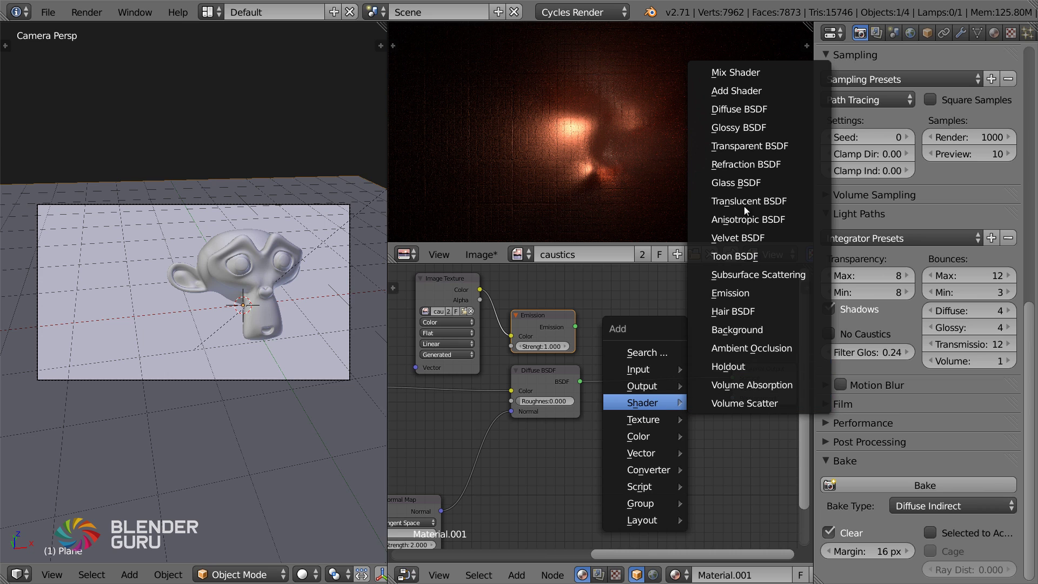
{"action": "left_click", "coordinate": [737, 91]}
{"action": "left_click", "coordinate": [626, 339]}
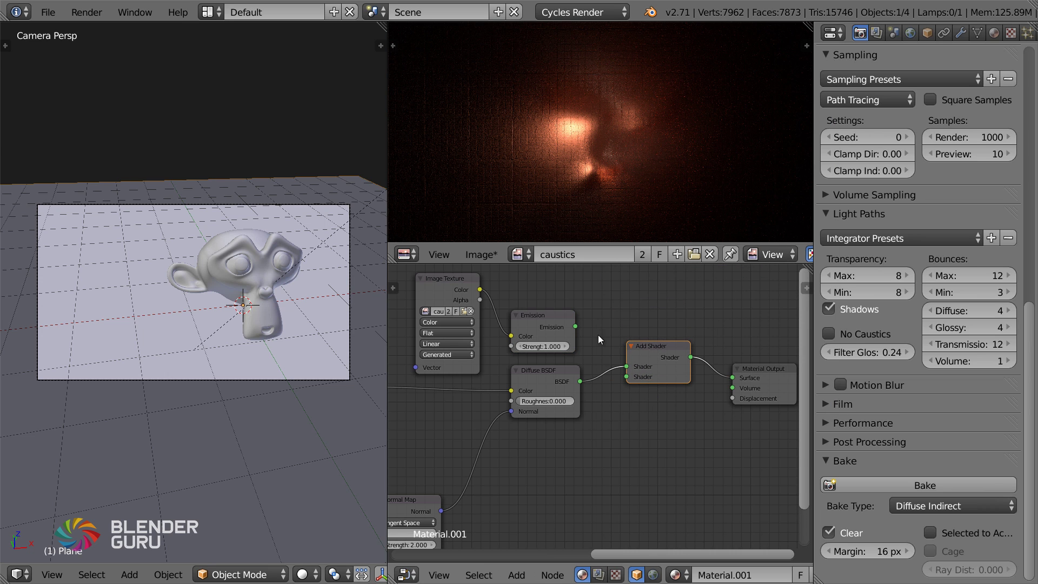
Connect the Emission output to the Add Shader's first shader input and tidy the Material Output node's position.
{"action": "left_click_drag", "start_coordinate": [574, 326], "coordinate": [626, 367]}
{"action": "middle_click_drag", "start_coordinate": [741, 385], "coordinate": [646, 373]}
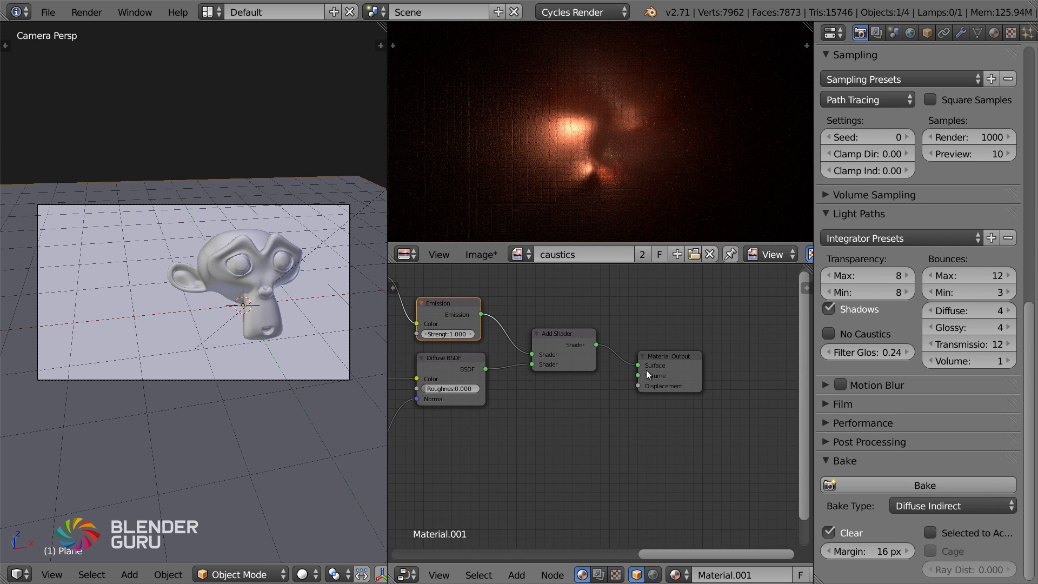
{"action": "left_click_drag", "start_coordinate": [673, 367], "coordinate": [658, 345]}
{"action": "key", "text": "a"}
{"action": "middle_click_drag", "start_coordinate": [509, 376], "coordinate": [580, 375]}
{"action": "scroll", "coordinate": [580, 375], "scroll_direction": "up", "scroll_amount": 1}
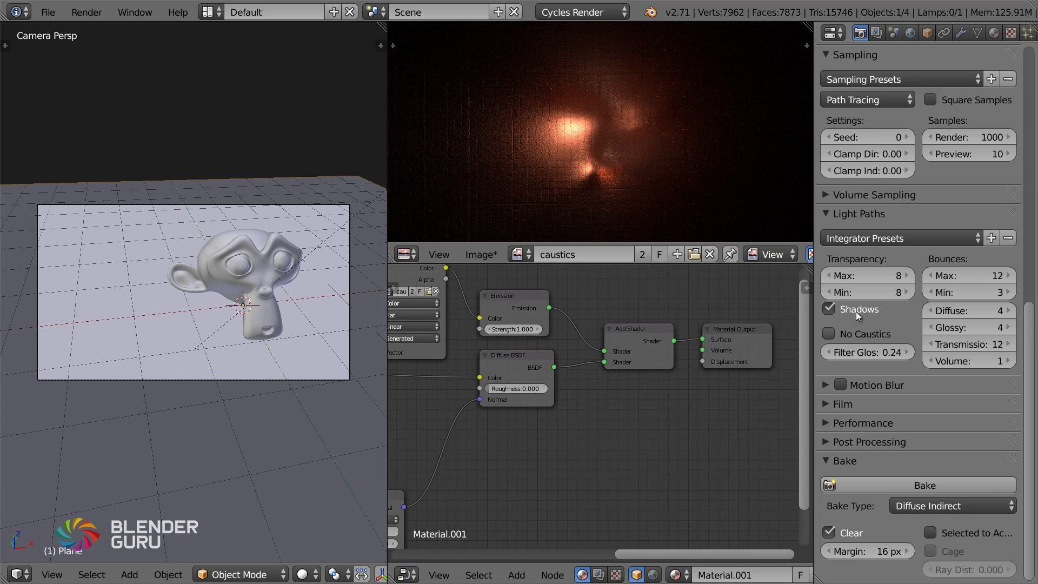
Show the 3D viewport in Rendered shading to check the baked caustics and enable No Caustics in the light path settings.
{"action": "left_click", "coordinate": [302, 574]}
{"action": "left_click", "coordinate": [336, 462]}
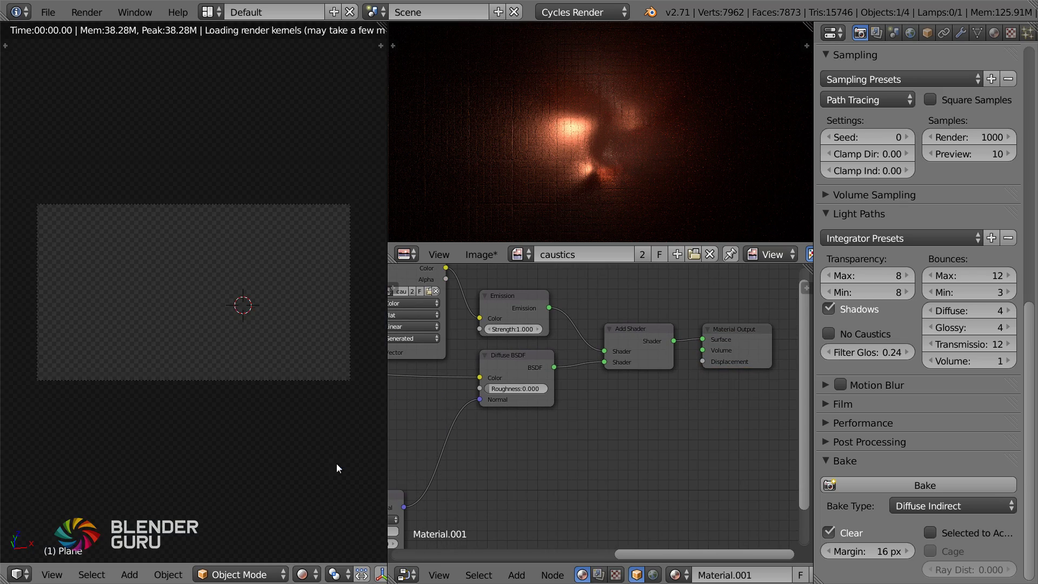
{"action": "scroll", "coordinate": [216, 324], "scroll_direction": "up", "scroll_amount": 2}
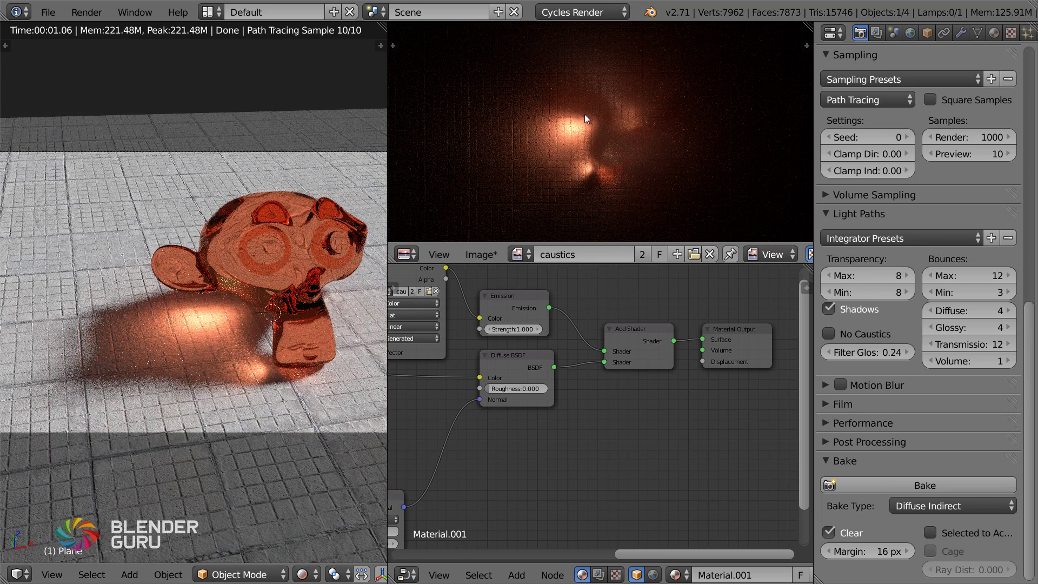
{"action": "scroll", "coordinate": [578, 108], "scroll_direction": "up", "scroll_amount": 2}
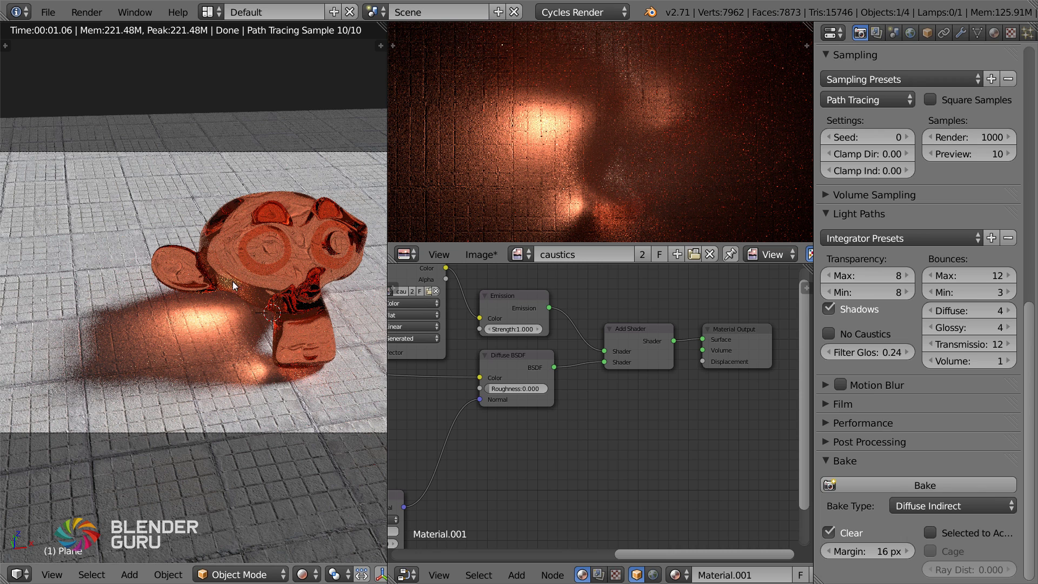
{"action": "left_click", "coordinate": [860, 332]}
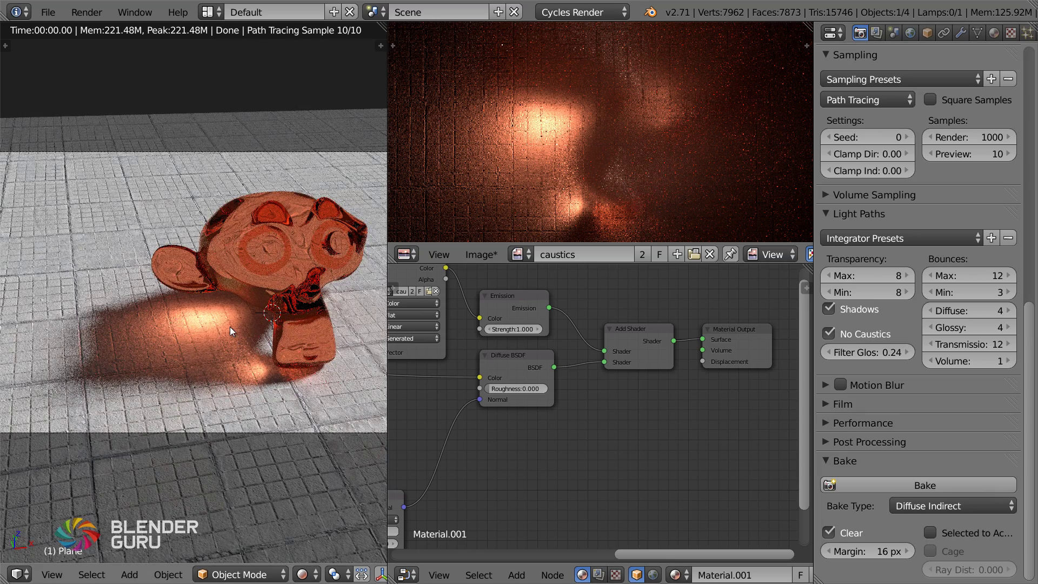
Bring up the last render result, choose Slot 2 for the next render and return to the 3D view.
{"action": "key", "text": "F12"}
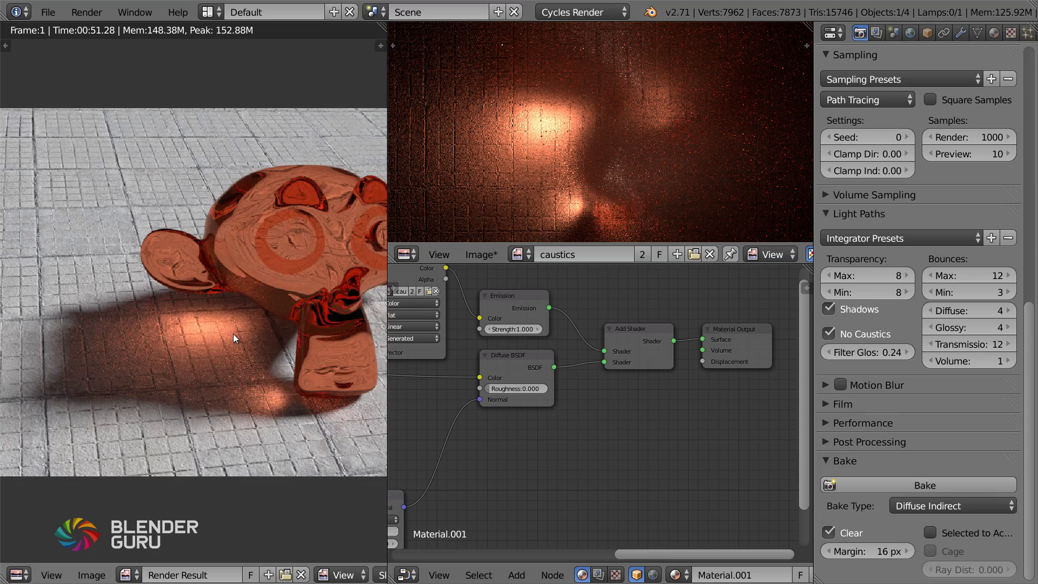
{"action": "scroll", "coordinate": [251, 379], "scroll_direction": "down", "scroll_amount": 3}
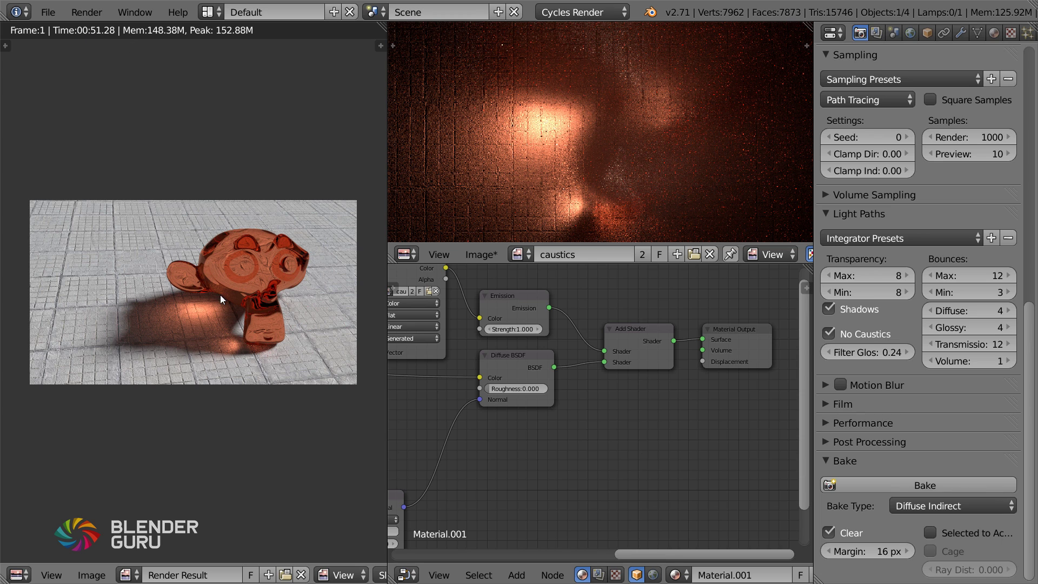
{"action": "scroll", "coordinate": [324, 575], "scroll_direction": "down", "scroll_amount": 4}
{"action": "left_click", "coordinate": [265, 575]}
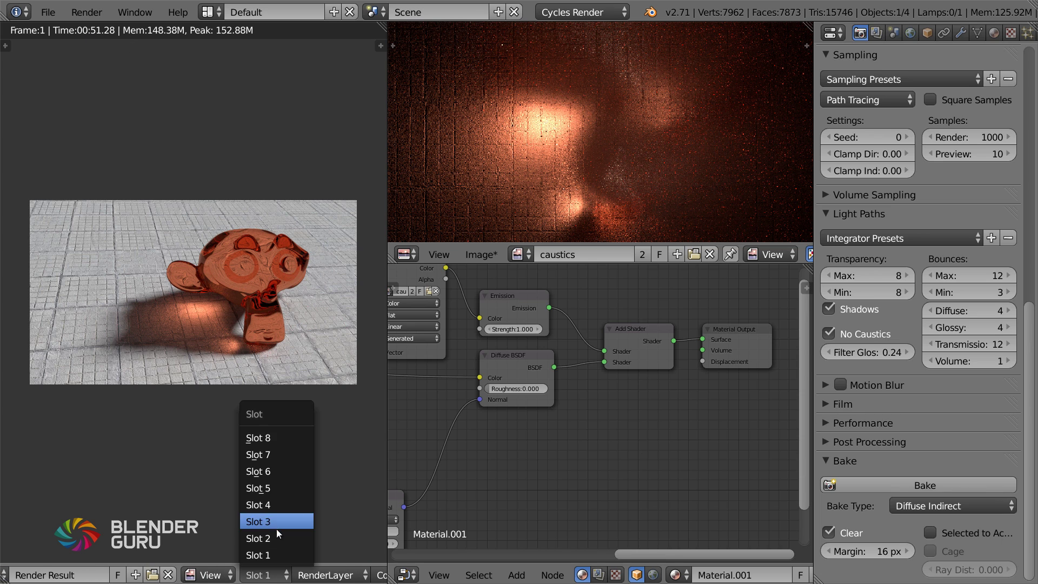
{"action": "left_click", "coordinate": [277, 537]}
{"action": "key", "text": "Escape"}
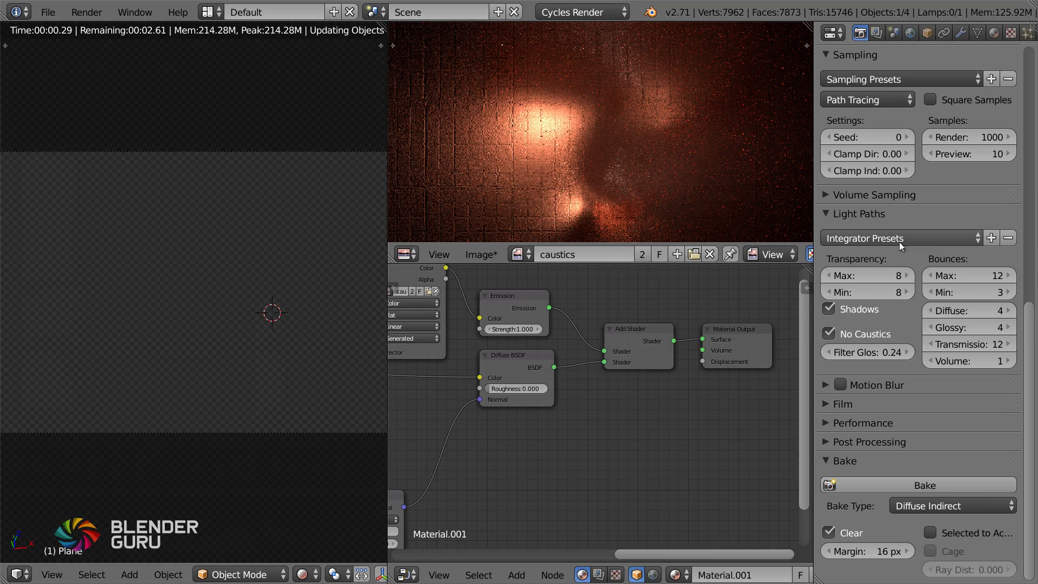
Set the render samples to 200 and render the scene.
{"action": "left_click", "coordinate": [981, 141]}
{"action": "type", "text": "200"}
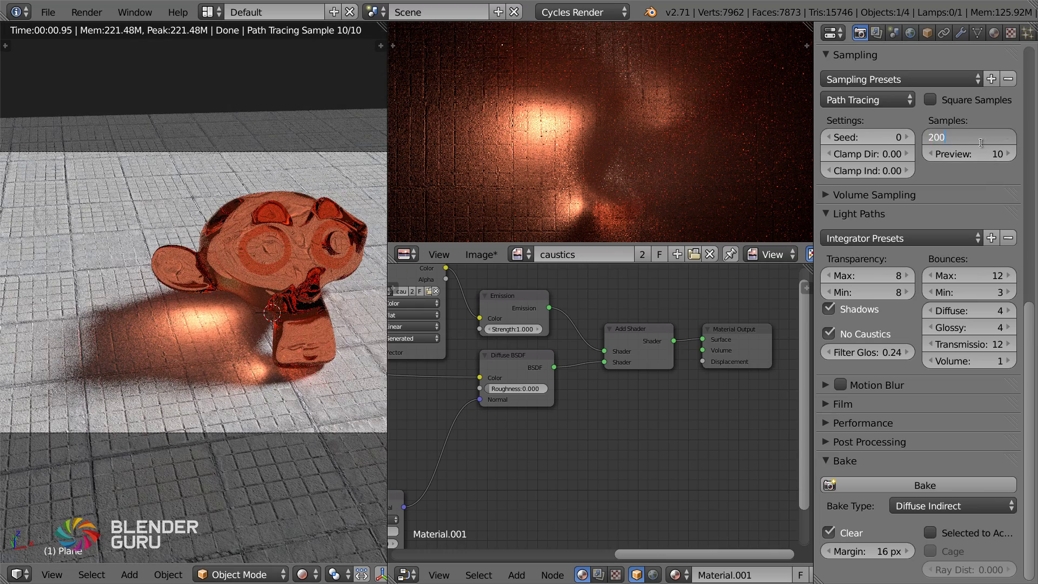
{"action": "key", "text": "Return"}
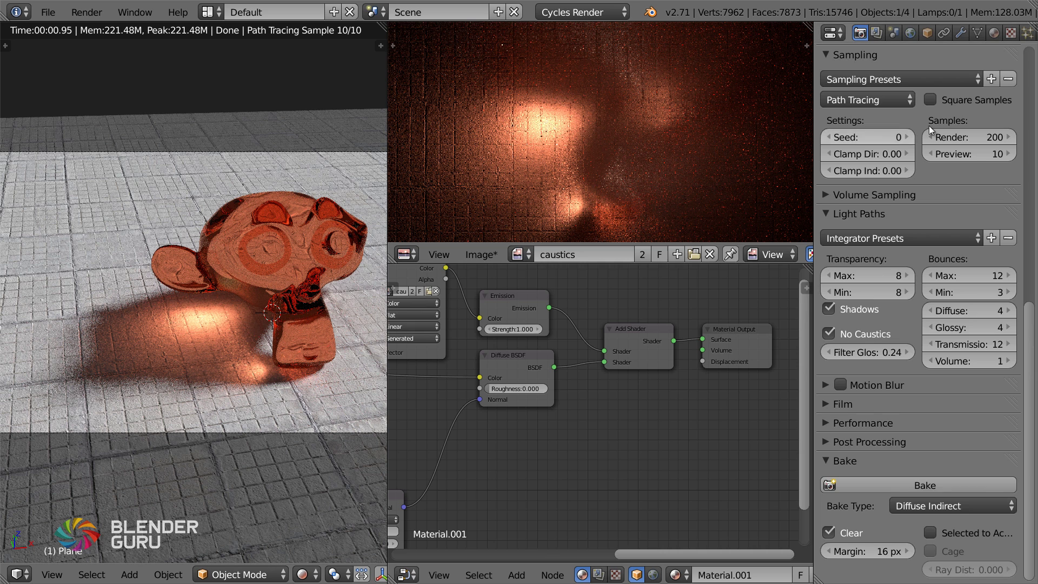
{"action": "scroll", "coordinate": [935, 162], "scroll_direction": "up", "scroll_amount": 20}
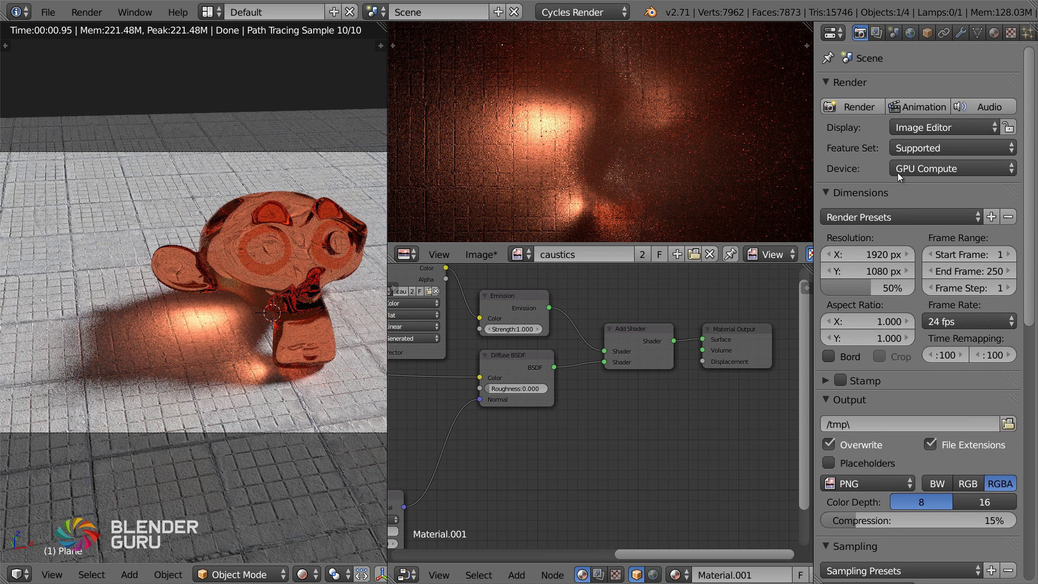
{"action": "left_click", "coordinate": [854, 106]}
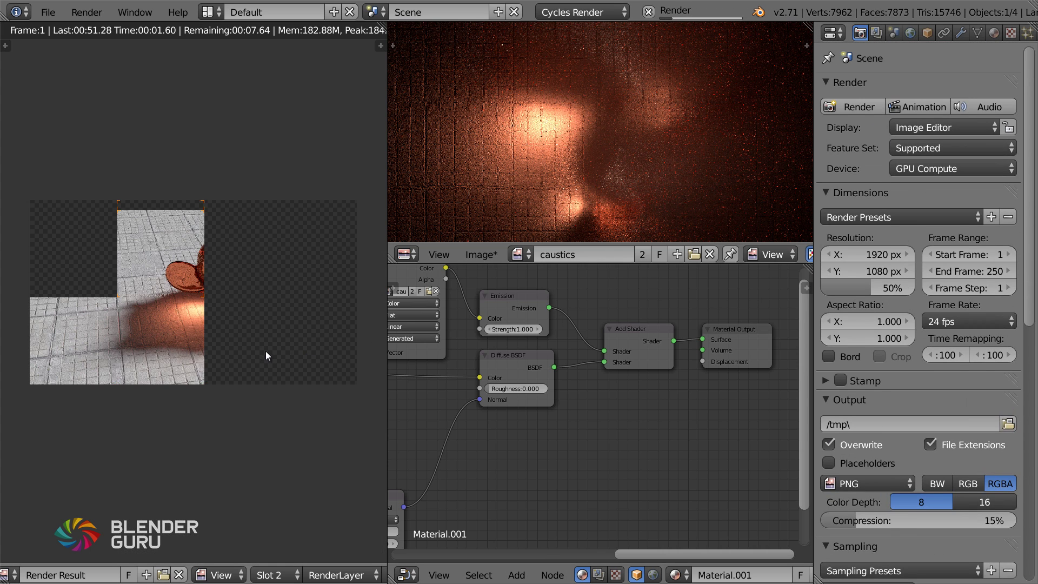
{"action": "scroll", "coordinate": [264, 356], "scroll_direction": "up", "scroll_amount": 1}
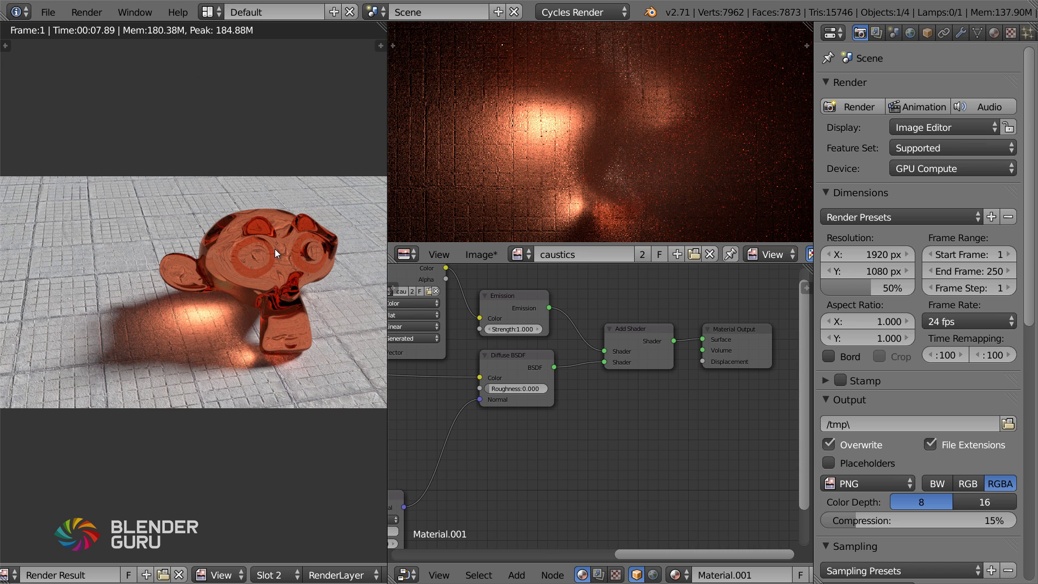
Compare the renders in Slot 1 and Slot 2, examining the caustics in the monkey's shadow up close.
{"action": "key", "text": "j"}
{"action": "key", "text": "j"}
{"action": "key", "text": "j"}
{"action": "key", "text": "j"}
{"action": "key", "text": "j"}
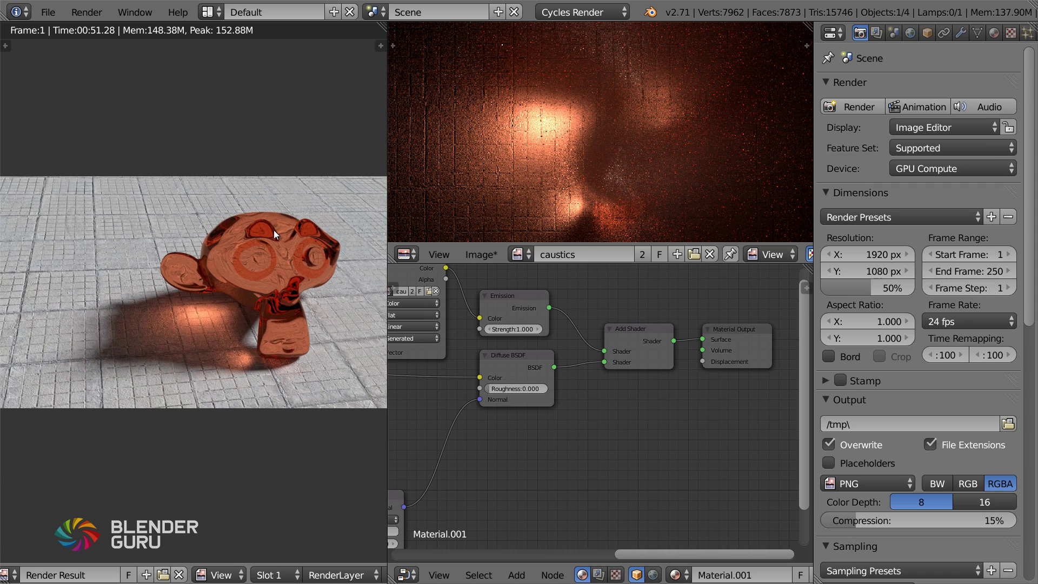
{"action": "key", "text": "j"}
{"action": "scroll", "coordinate": [221, 327], "scroll_direction": "up", "scroll_amount": 3}
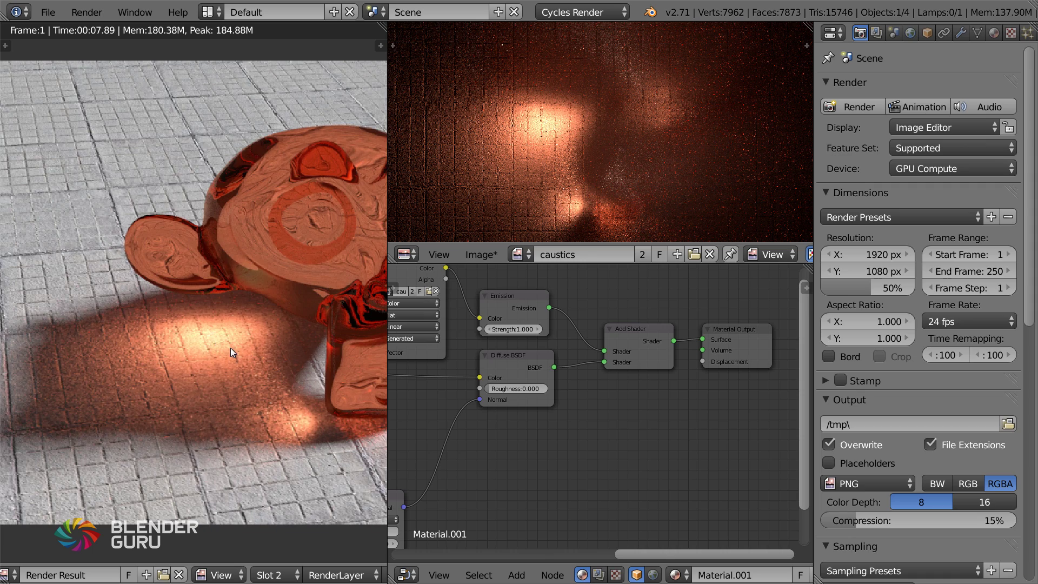
{"action": "key", "text": "j"}
{"action": "key", "text": "j"}
{"action": "scroll", "coordinate": [218, 340], "scroll_direction": "down", "scroll_amount": 3}
{"action": "key", "text": "j"}
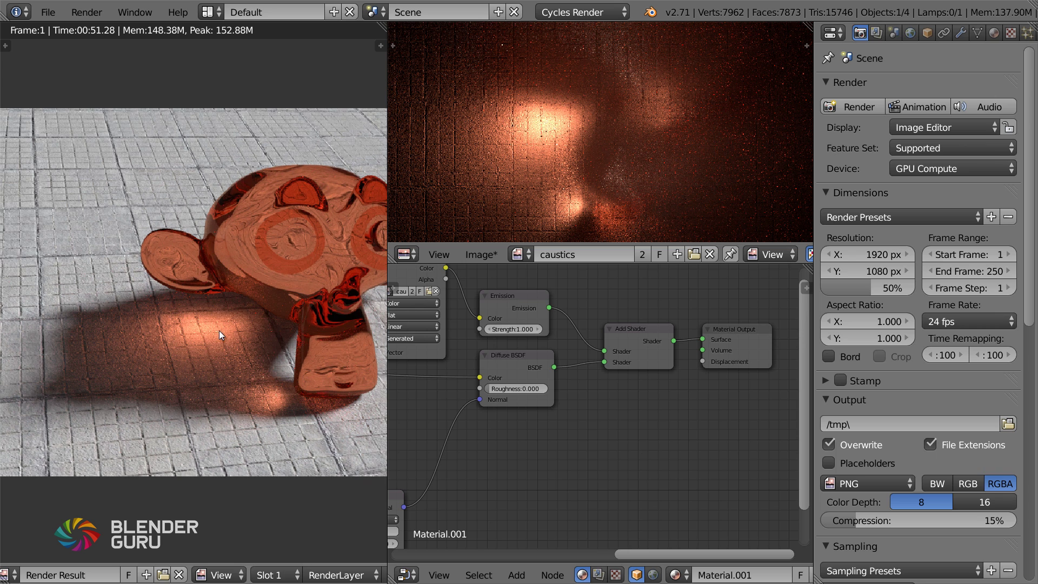
Set the plane's Emission strength to 0.8 and render the scene again into Slot 2.
{"action": "scroll", "coordinate": [557, 351], "scroll_direction": "left", "scroll_amount": 3, "text": "ctrl"}
{"action": "left_click_drag", "start_coordinate": [564, 332], "coordinate": [547, 329]}
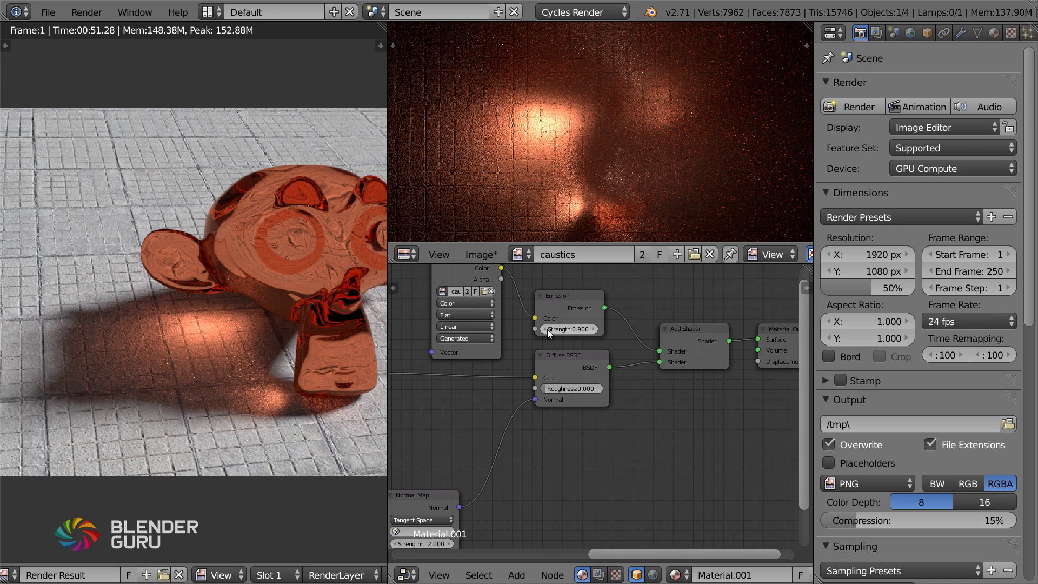
{"action": "scroll", "coordinate": [251, 340], "scroll_direction": "down", "scroll_amount": 1}
{"action": "scroll", "coordinate": [251, 340], "scroll_direction": "down", "scroll_amount": 1}
{"action": "key", "text": "j"}
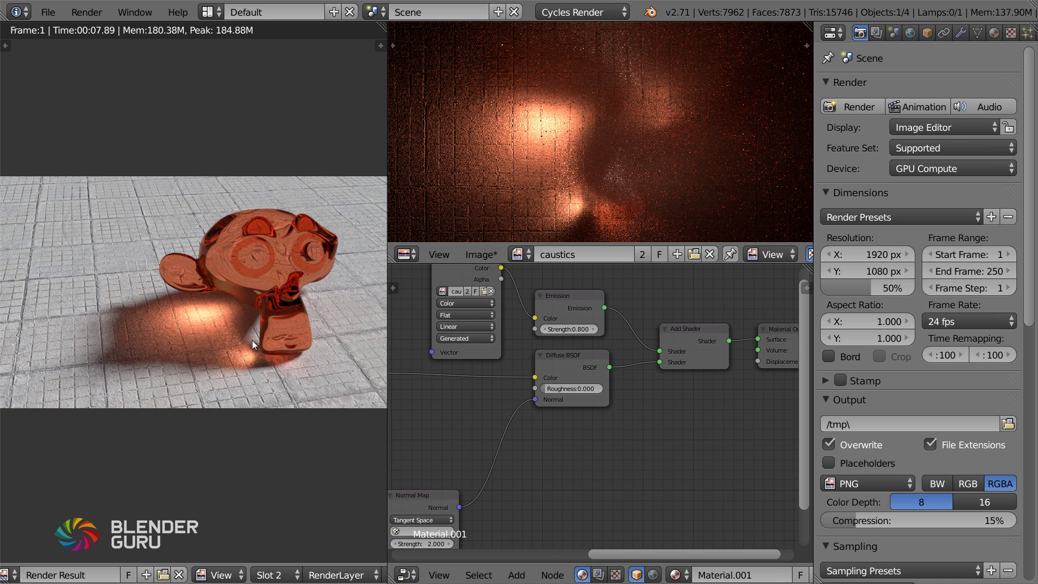
{"action": "key", "text": "F12"}
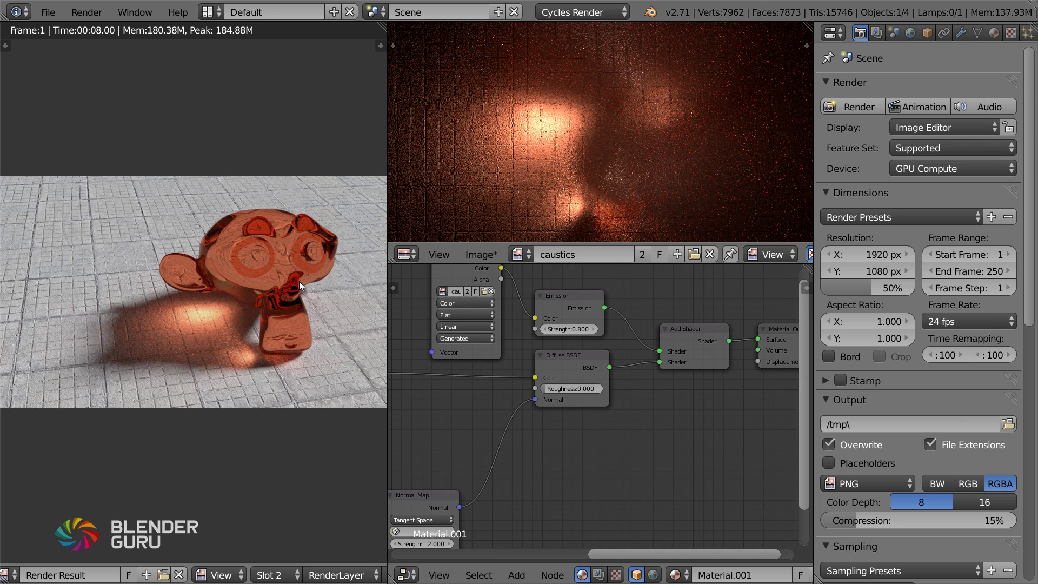
Compare the new Slot 2 render with the original in Slot 1 for caustics brightness and render time.
{"action": "key", "text": "j"}
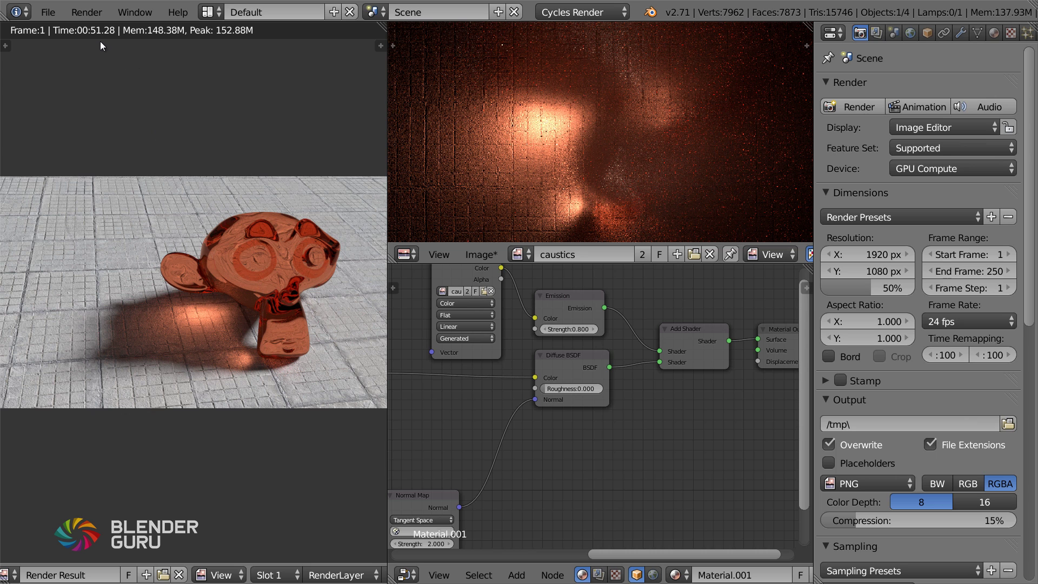
{"action": "key", "text": "j"}
{"action": "key", "text": "j"}
{"action": "key", "text": "j"}
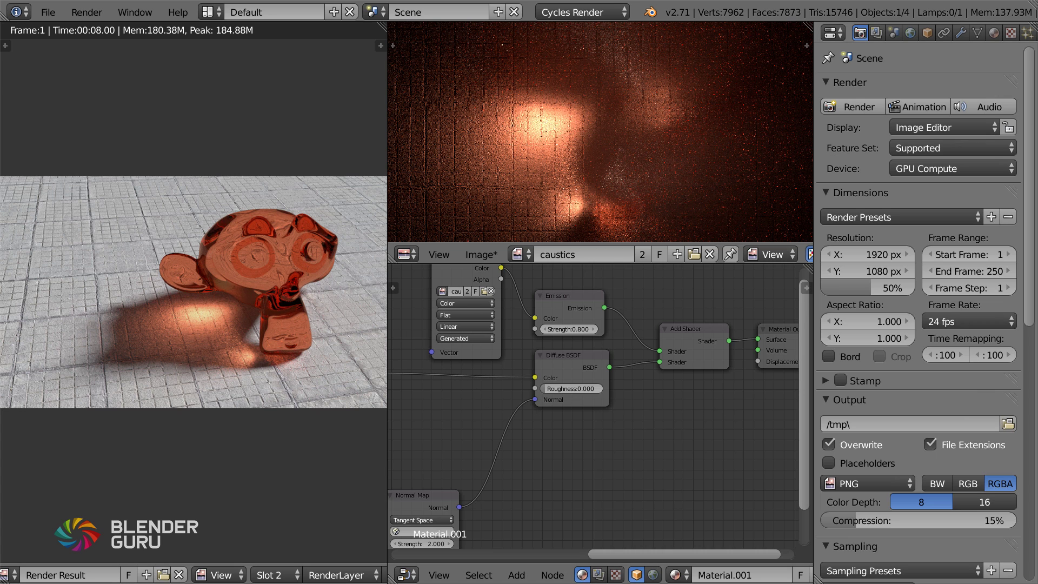
{"action": "key", "text": "j"}
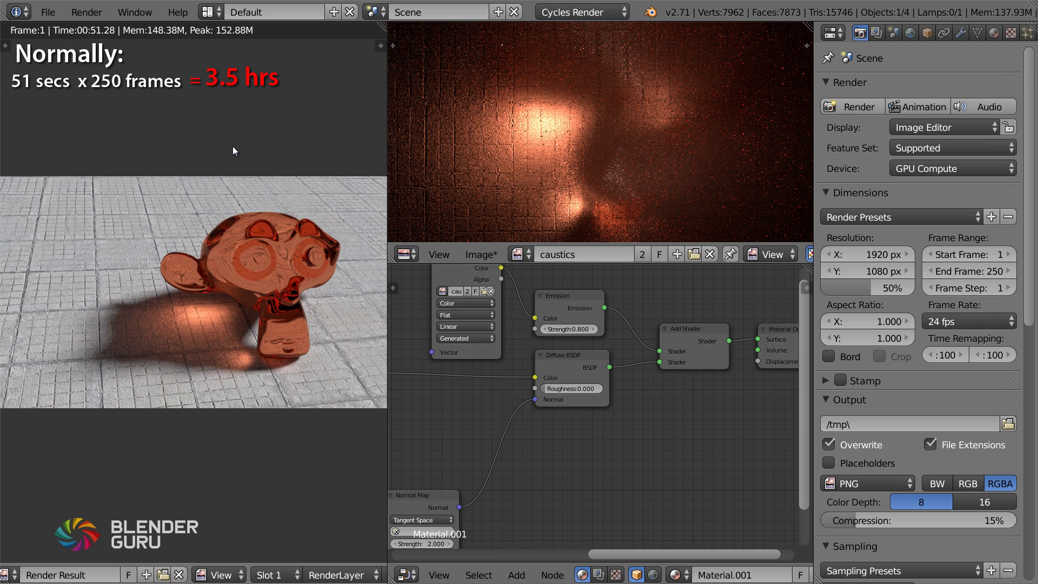
Show the baked render in Slot 2 to check its render time against the unbaked one.
{"action": "key", "text": "j"}
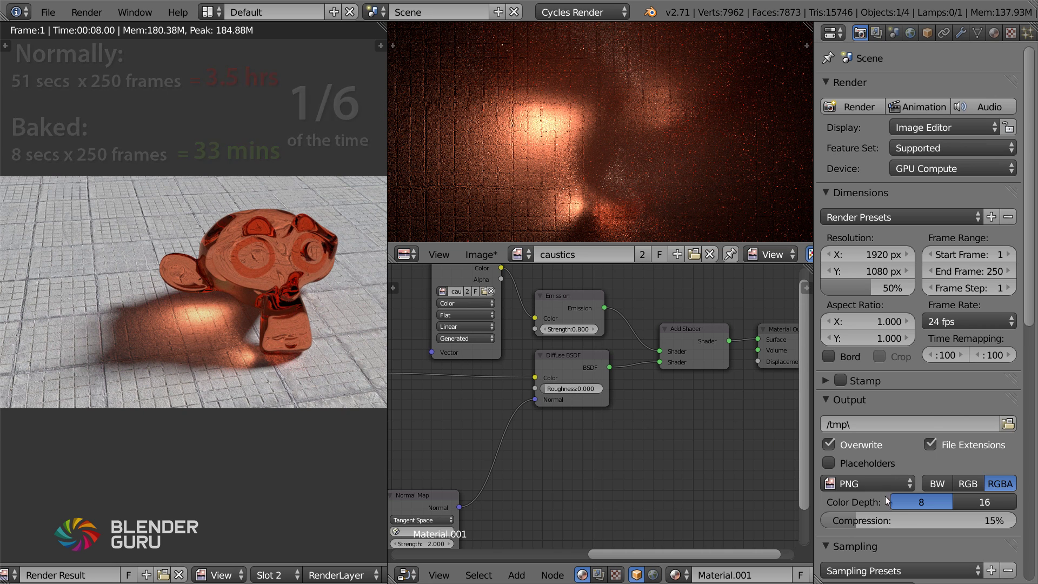
{"action": "scroll", "coordinate": [884, 495], "scroll_direction": "down", "scroll_amount": 20}
{"action": "scroll", "coordinate": [926, 414], "scroll_direction": "down", "scroll_amount": 1}
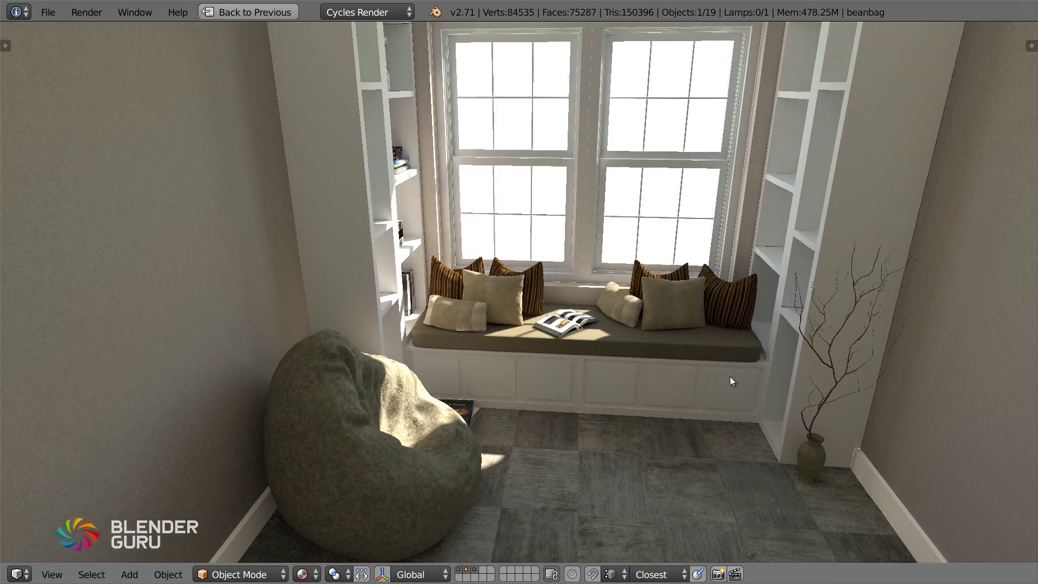
Try to move the beanbag along the X axis away from its baked shadow in the reading nook.
{"action": "scroll", "coordinate": [723, 376], "scroll_direction": "up", "scroll_amount": 3}
{"action": "middle_click_drag", "start_coordinate": [723, 376], "coordinate": [705, 388]}
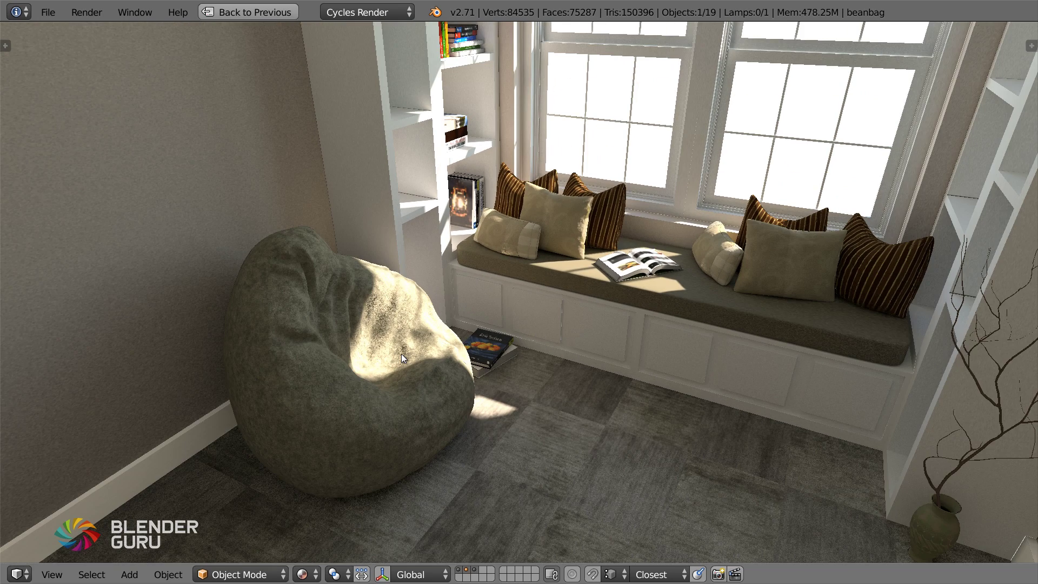
{"action": "right_click", "coordinate": [401, 353]}
{"action": "key", "text": "g"}
{"action": "key", "text": "x"}
{"action": "right_click", "coordinate": [366, 352]}
{"action": "right_click", "coordinate": [365, 352]}
{"action": "key", "text": "g"}
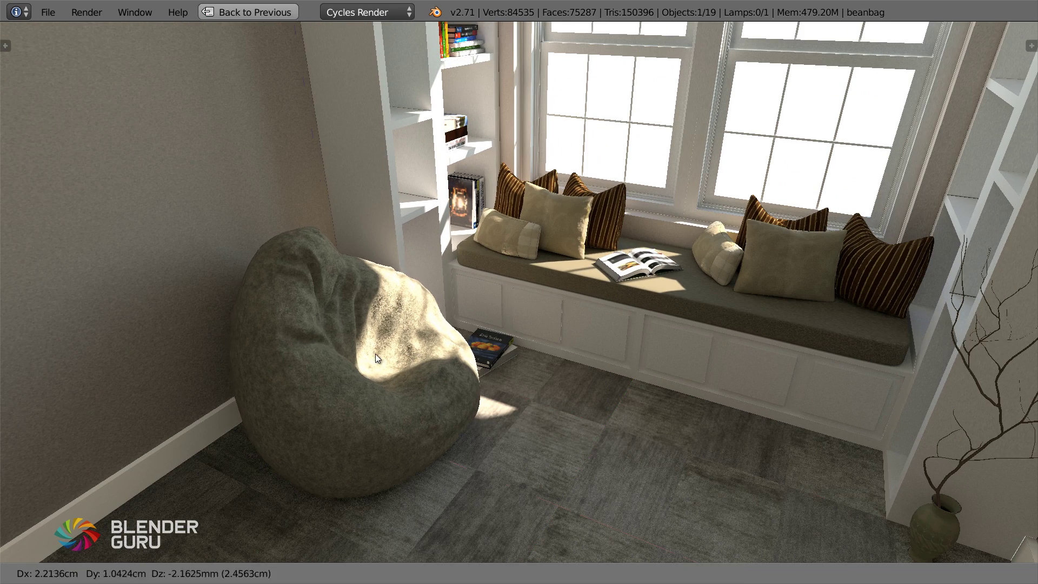
{"action": "key", "text": "x"}
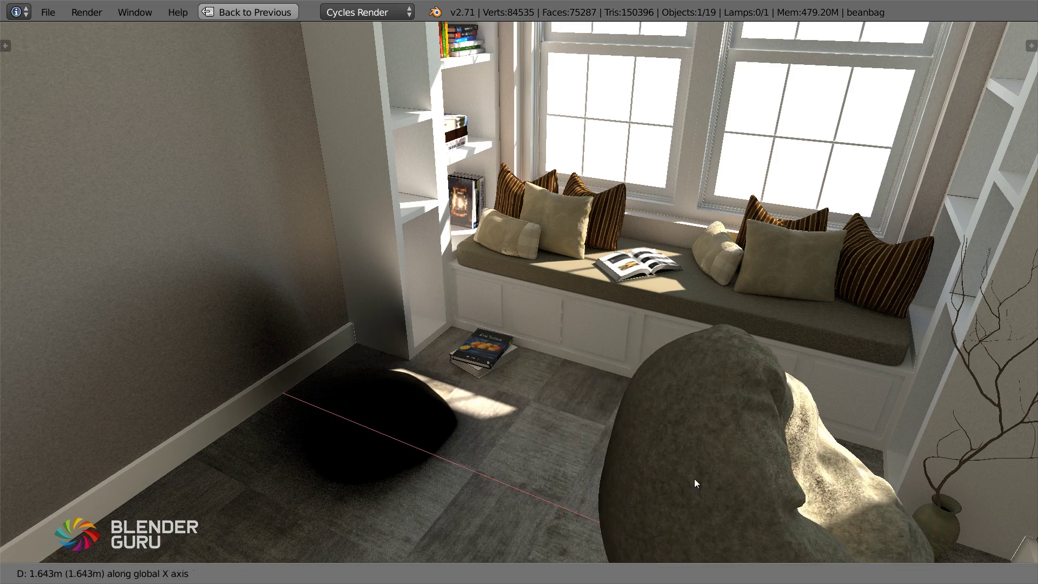
{"action": "right_click", "coordinate": [651, 437]}
Try to move the open book and the pillows away from their baked shadows on the window seat.
{"action": "middle_click_drag", "start_coordinate": [632, 416], "coordinate": [547, 371], "text": "ctrl"}
{"action": "right_click", "coordinate": [548, 371]}
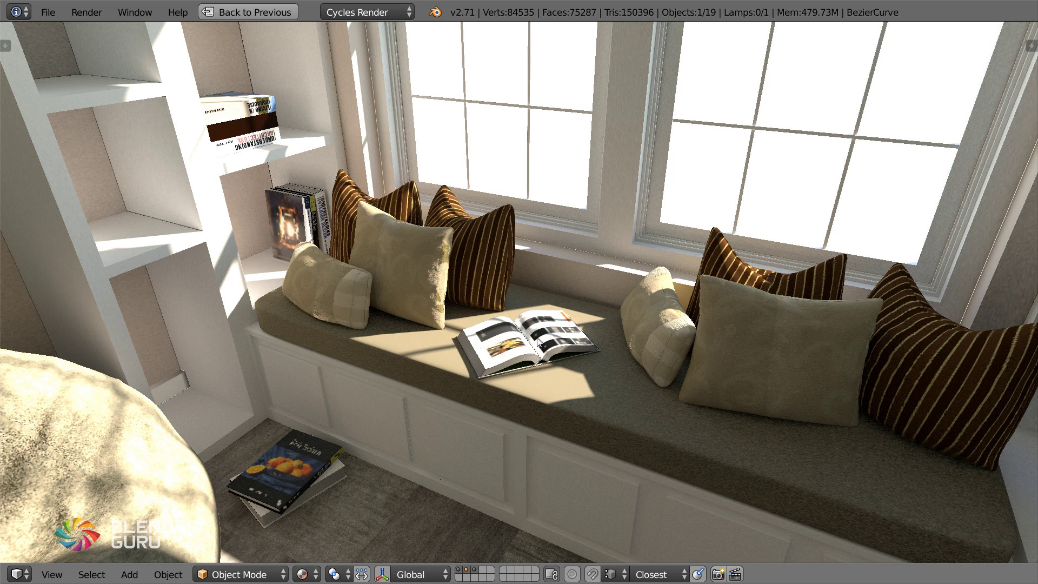
{"action": "key", "text": "g"}
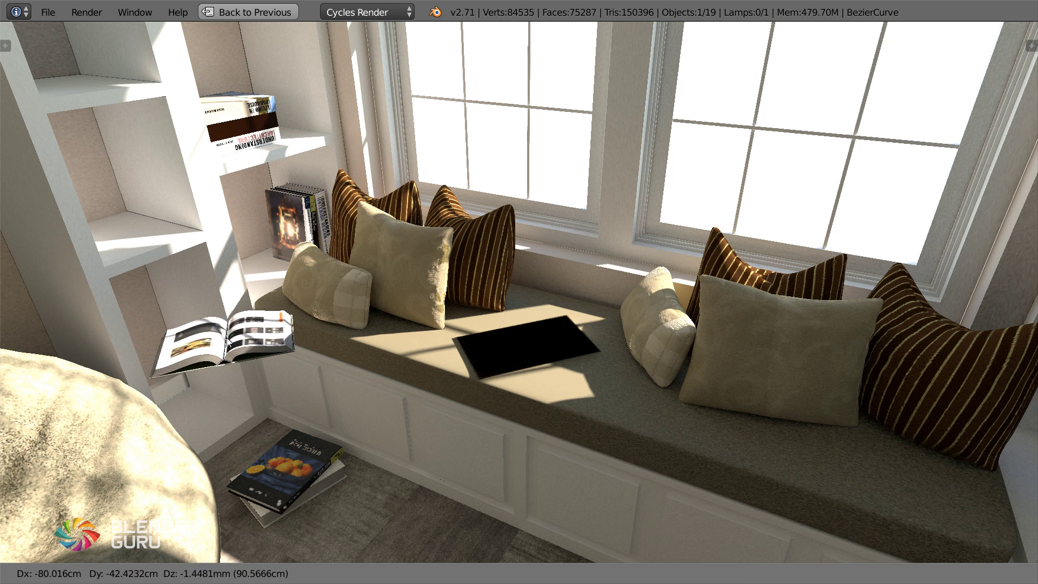
{"action": "left_click", "coordinate": [560, 317]}
{"action": "right_click", "coordinate": [439, 271]}
{"action": "key", "text": "g"}
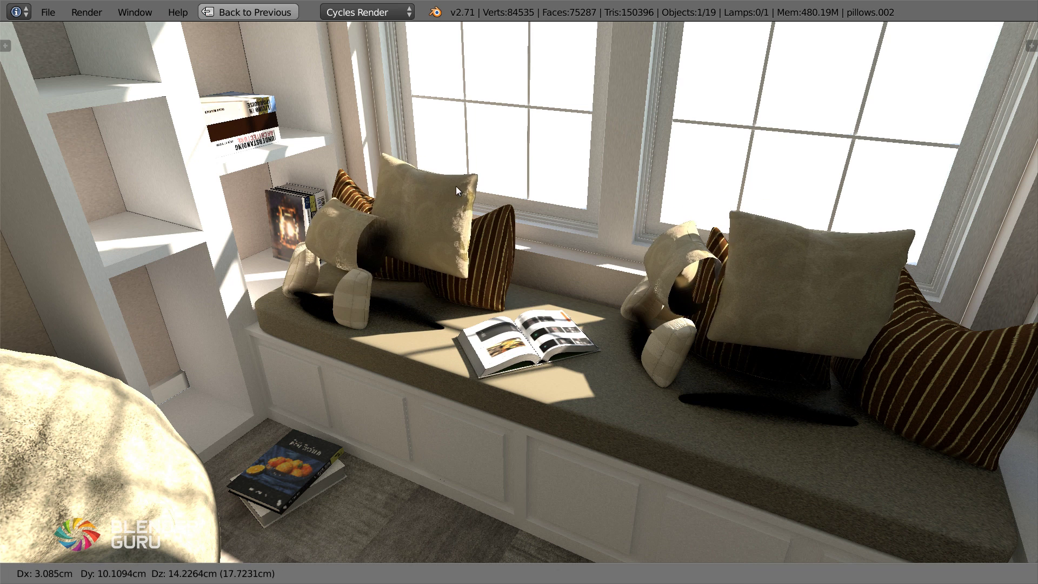
{"action": "right_click", "coordinate": [440, 97]}
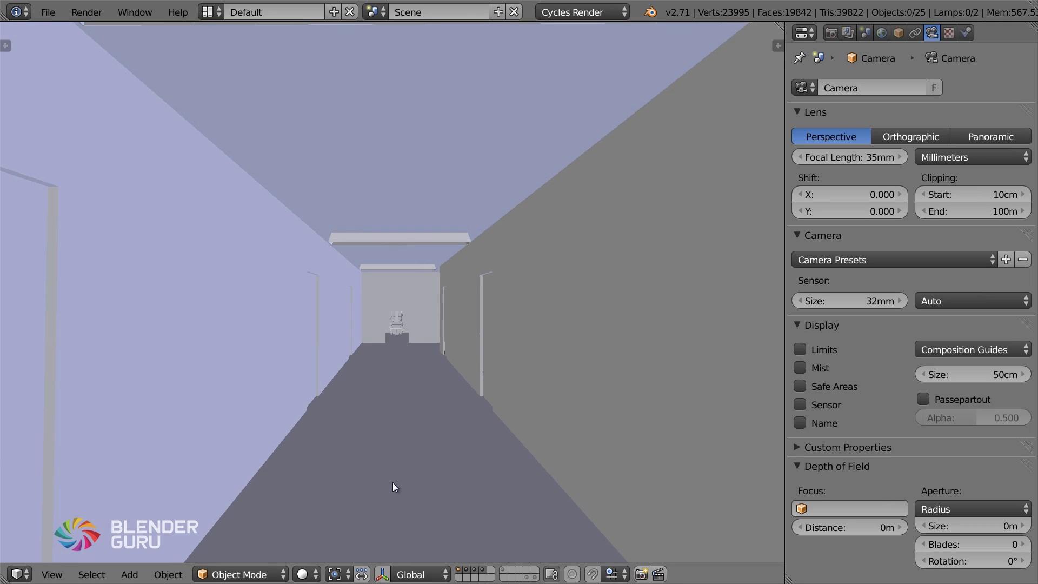
Switch the corridor scene's viewport shading to show its textures and baked lighting, and walk down the corridor into the electric chair room.
{"action": "left_click", "coordinate": [302, 575]}
{"action": "left_click", "coordinate": [349, 481]}
{"action": "key", "text": "shift+f"}
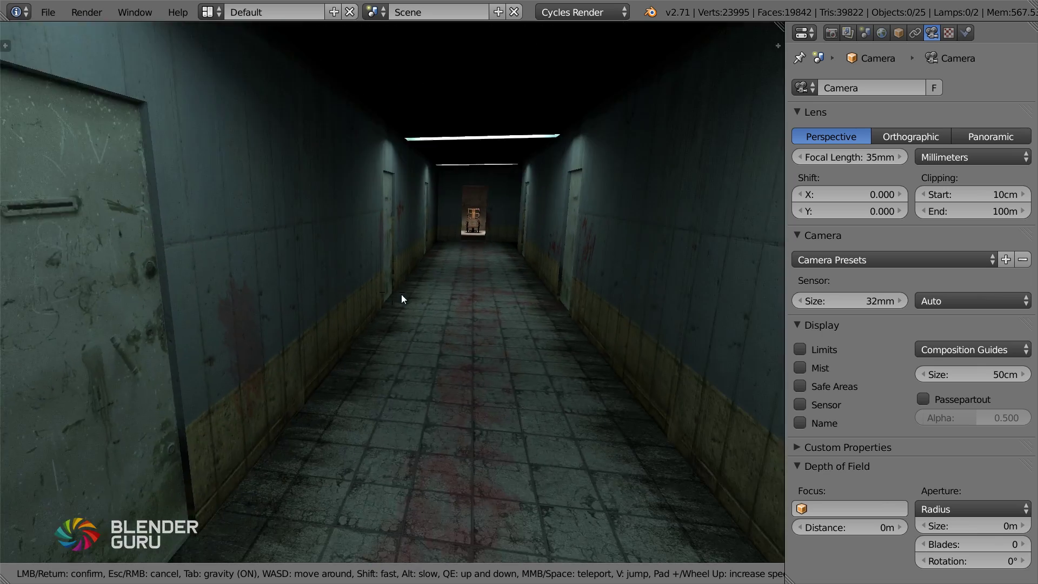
{"action": "key", "text": "w"}
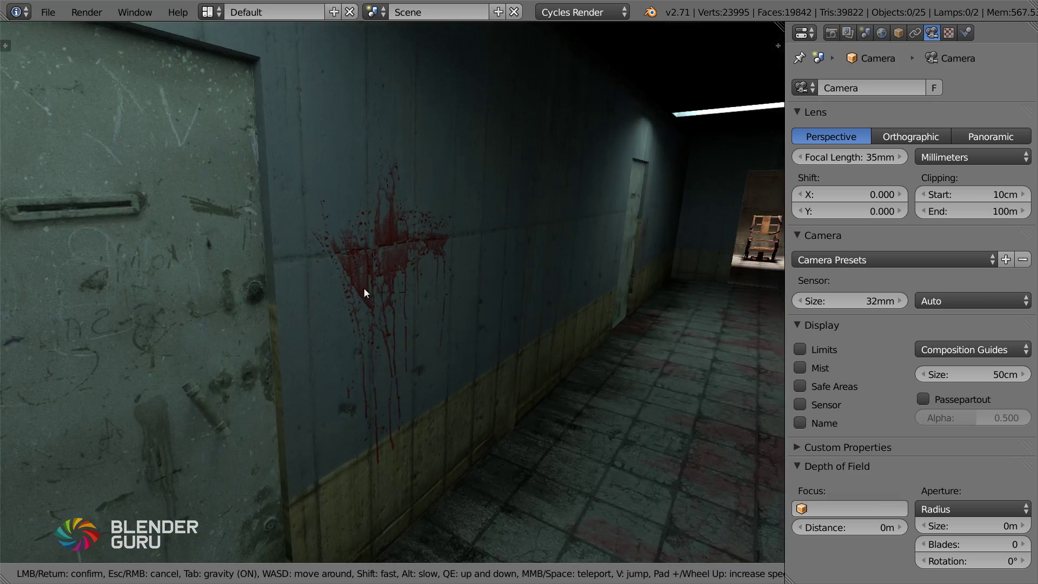
{"action": "key", "text": "w"}
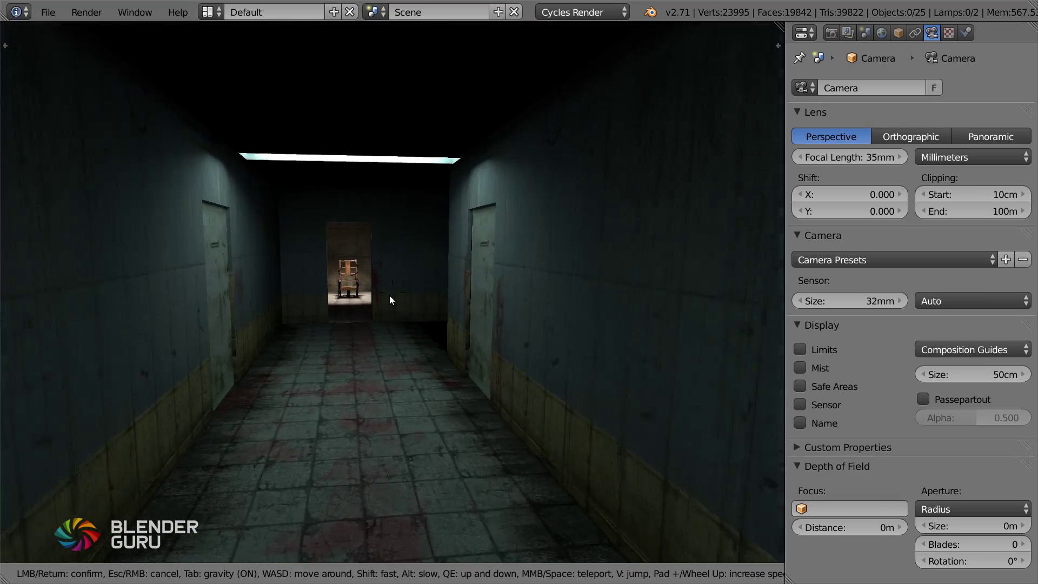
{"action": "key", "text": "w"}
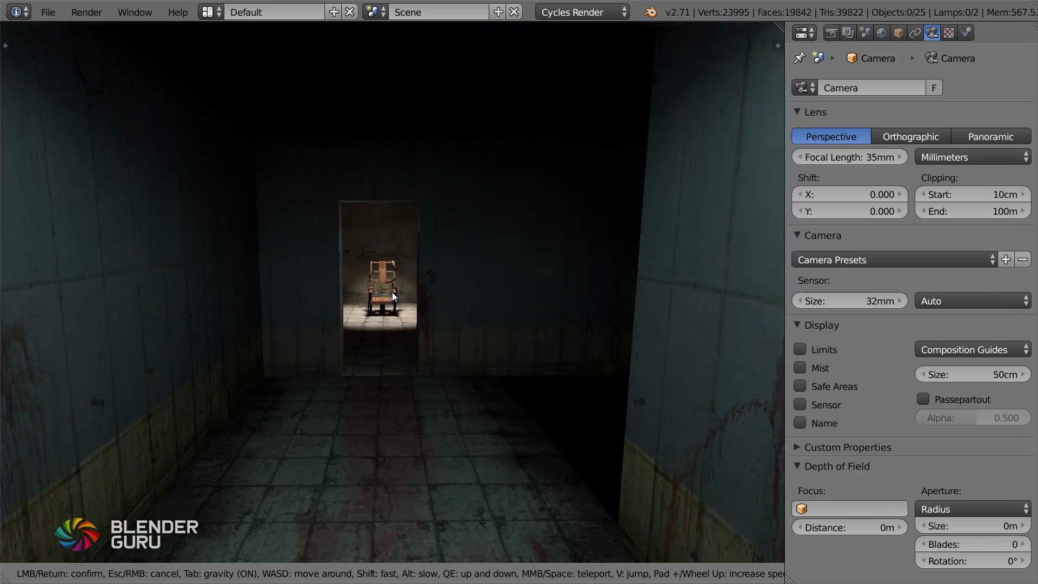
{"action": "key", "text": "w"}
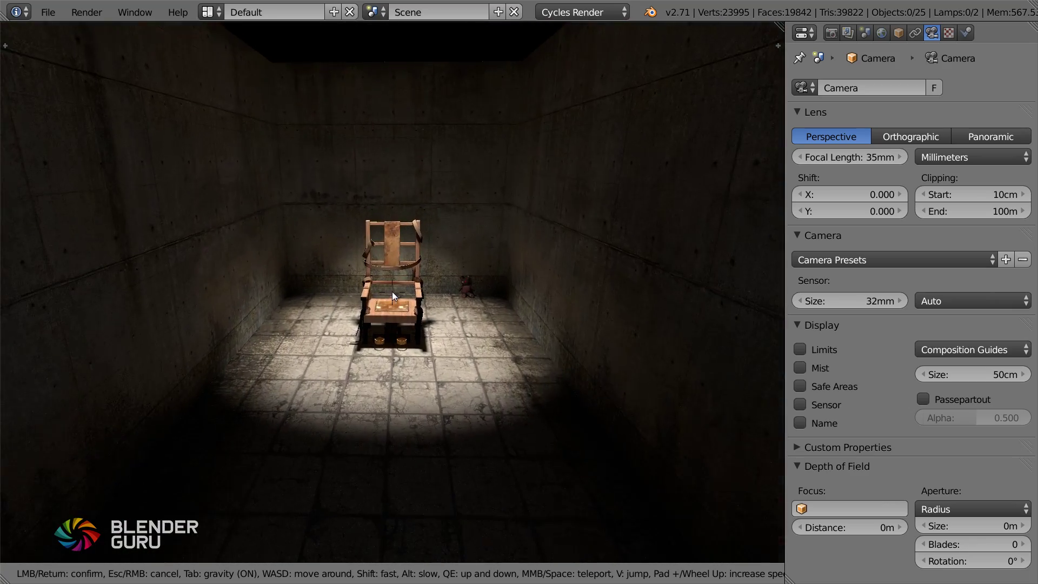
Walk around the electric chair to examine the room's baked lighting from several angles, including the doorway back to the corridor.
{"action": "key", "text": "w"}
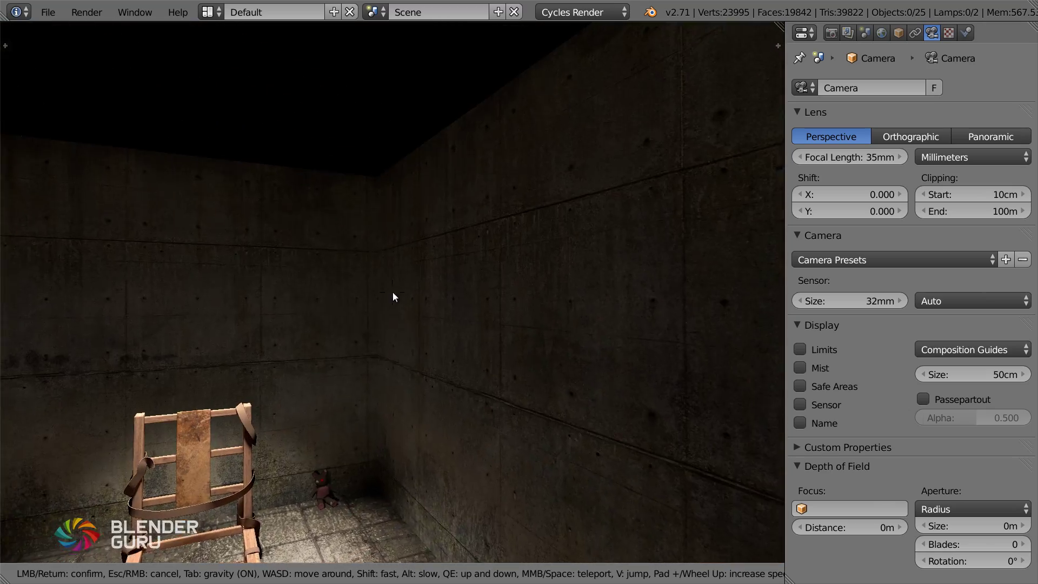
{"action": "key", "text": "w"}
{"action": "key", "text": "d"}
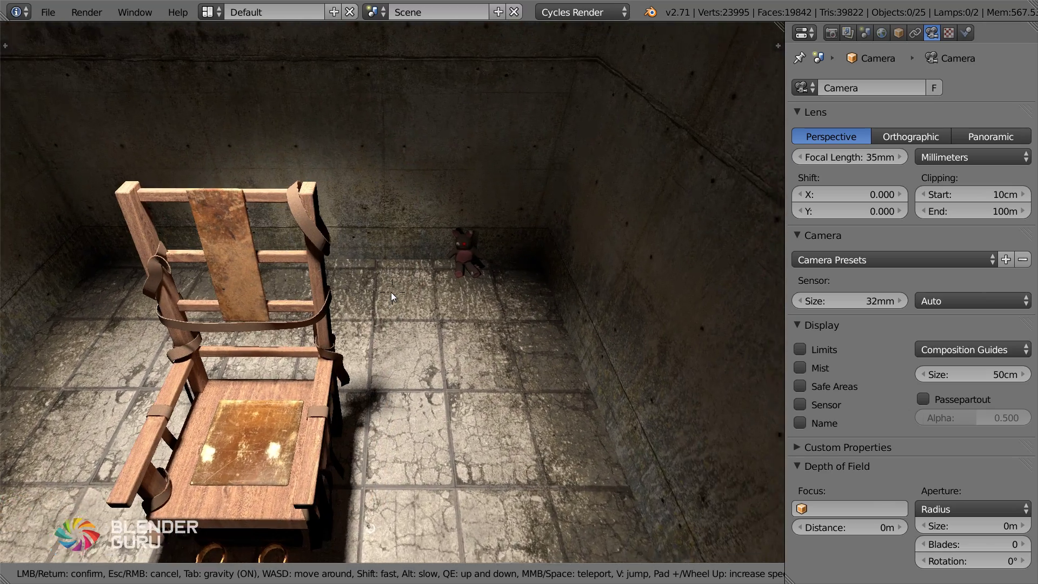
{"action": "key", "text": "w"}
{"action": "key", "text": "w"}
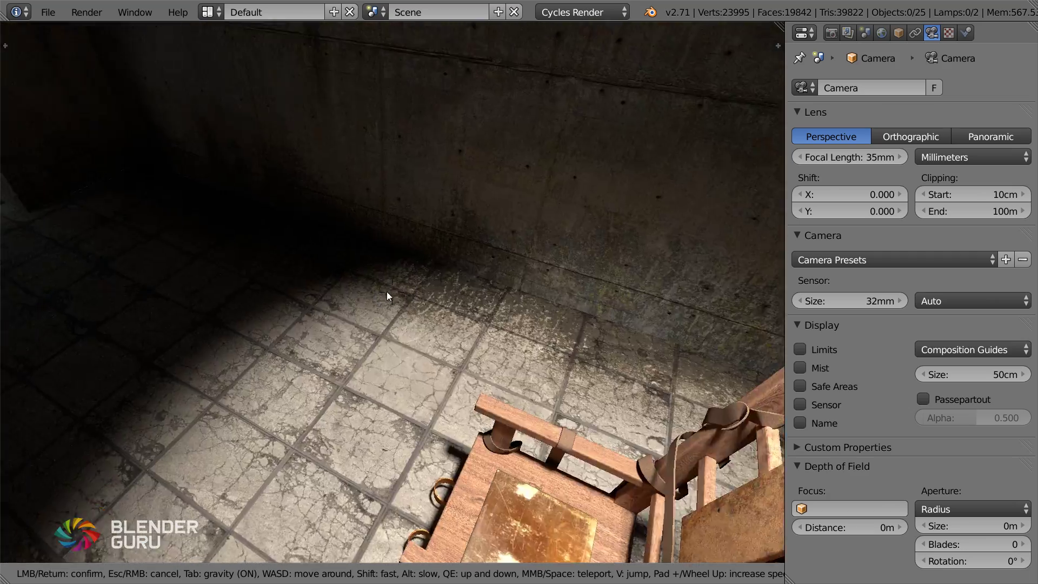
{"action": "key", "text": "w"}
{"action": "key", "text": "d"}
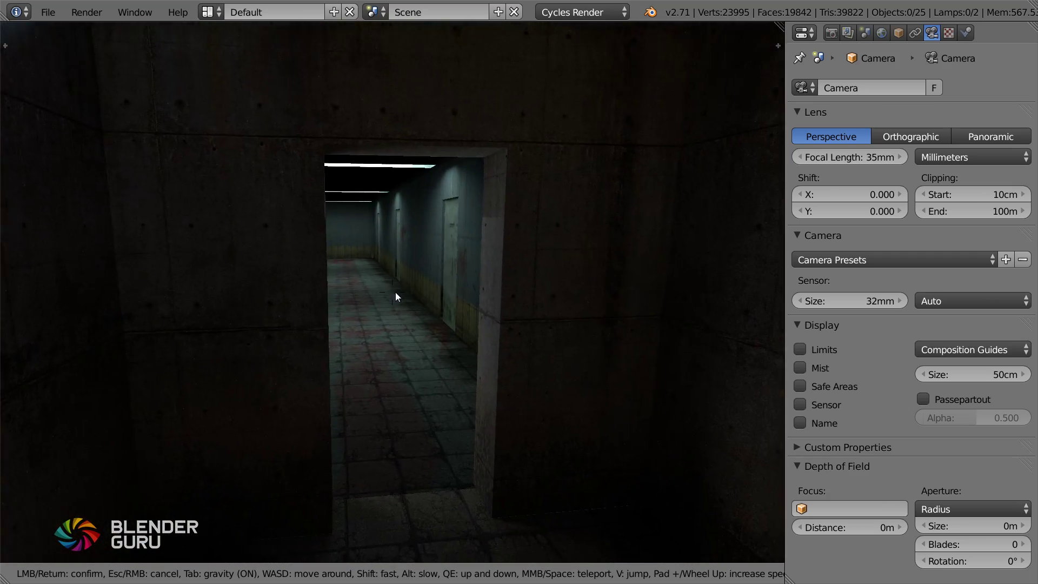
{"action": "key", "text": "w"}
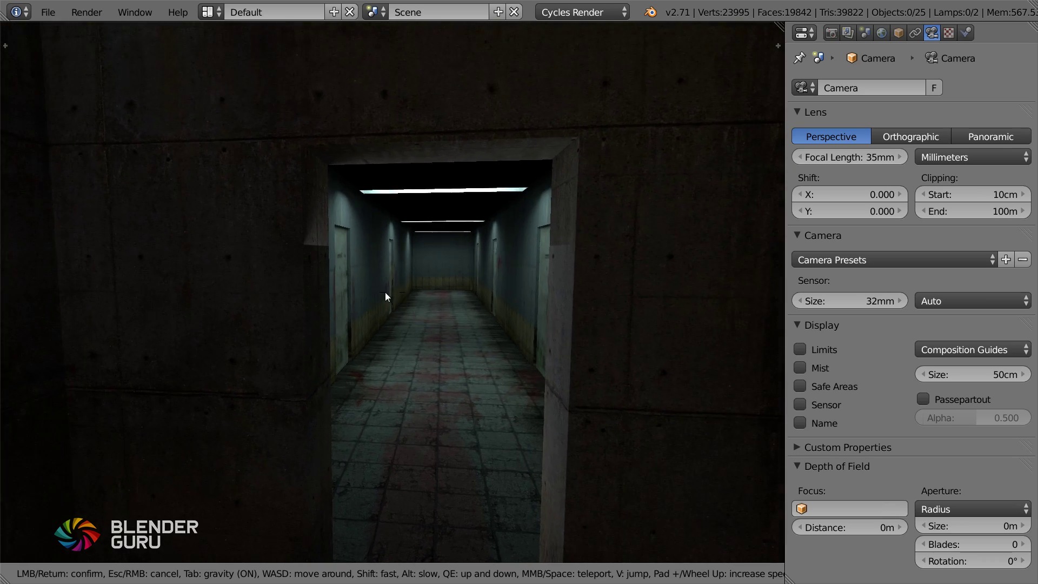